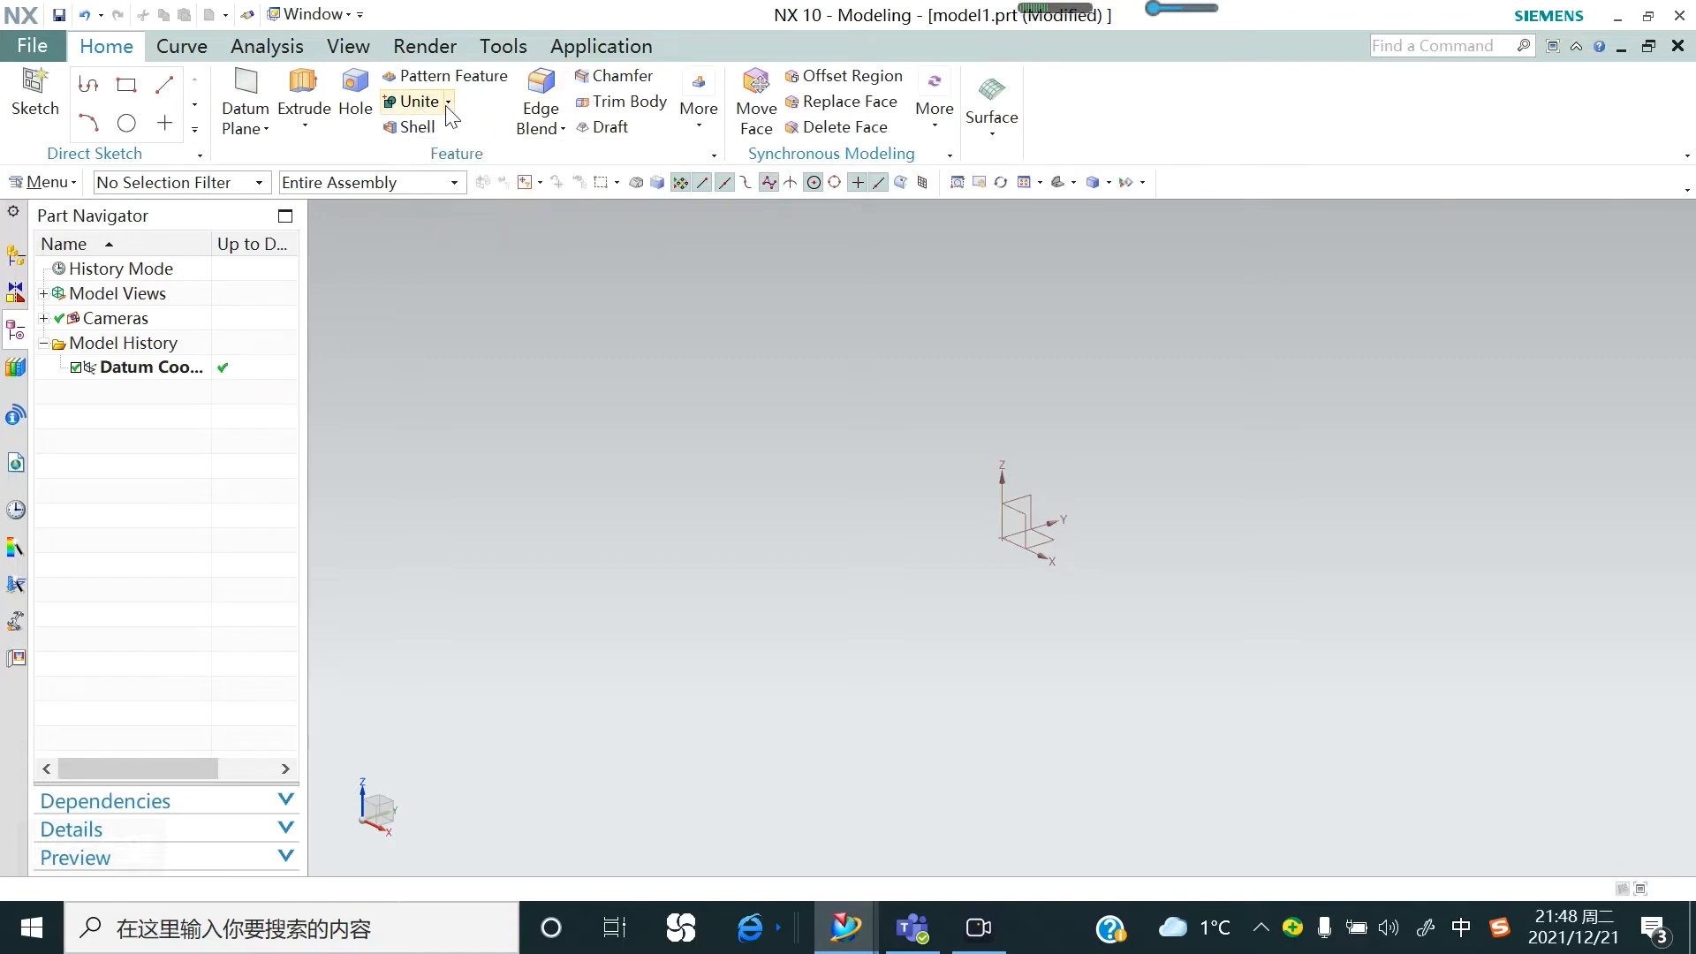
Sketch a rectangle about 42 mm wide and 28 mm high on the XZ plane, starting from the origin
left_click(448, 102)
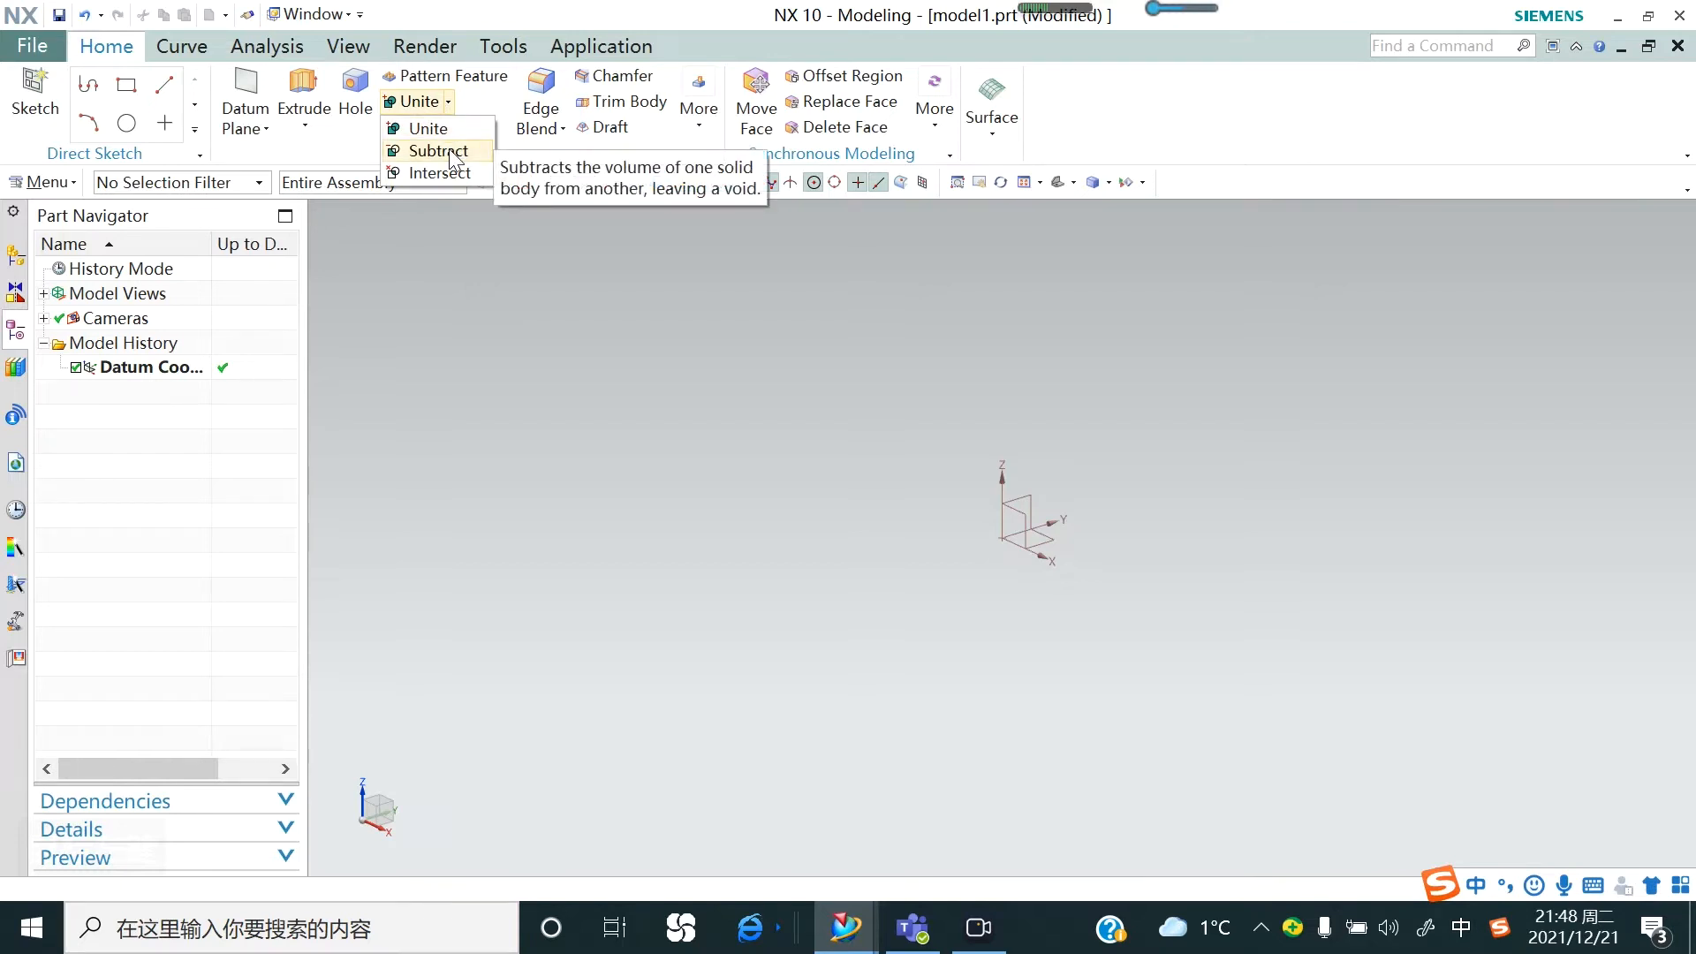
left_click(37, 97)
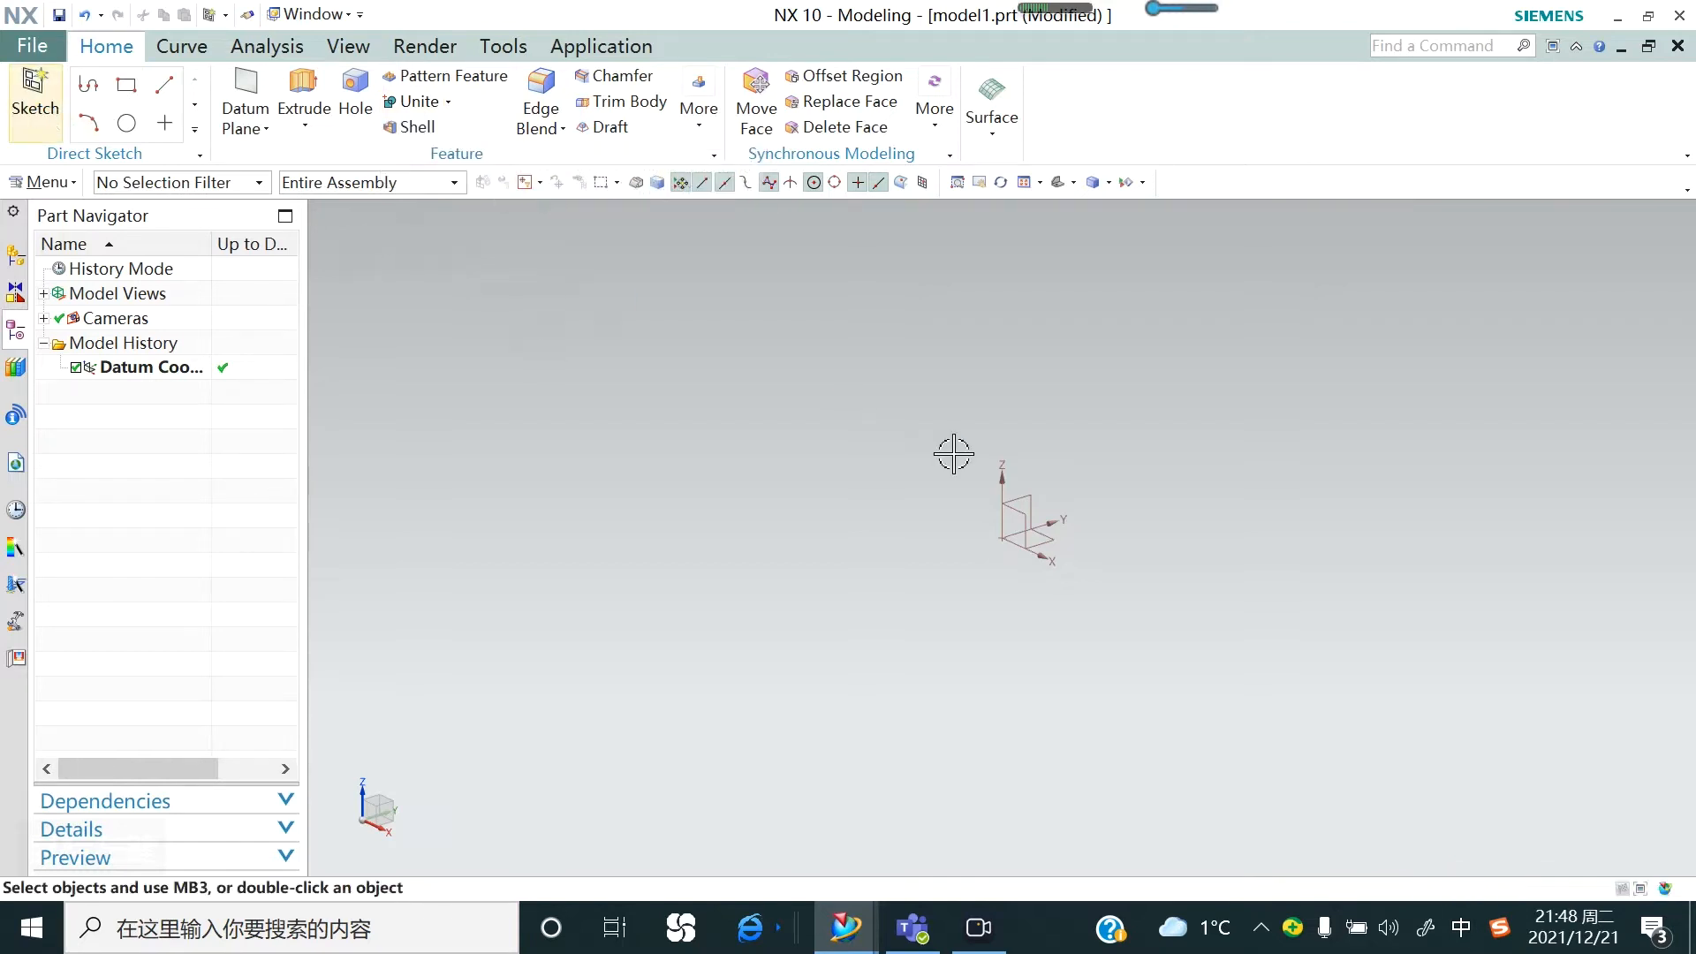
left_click(469, 546)
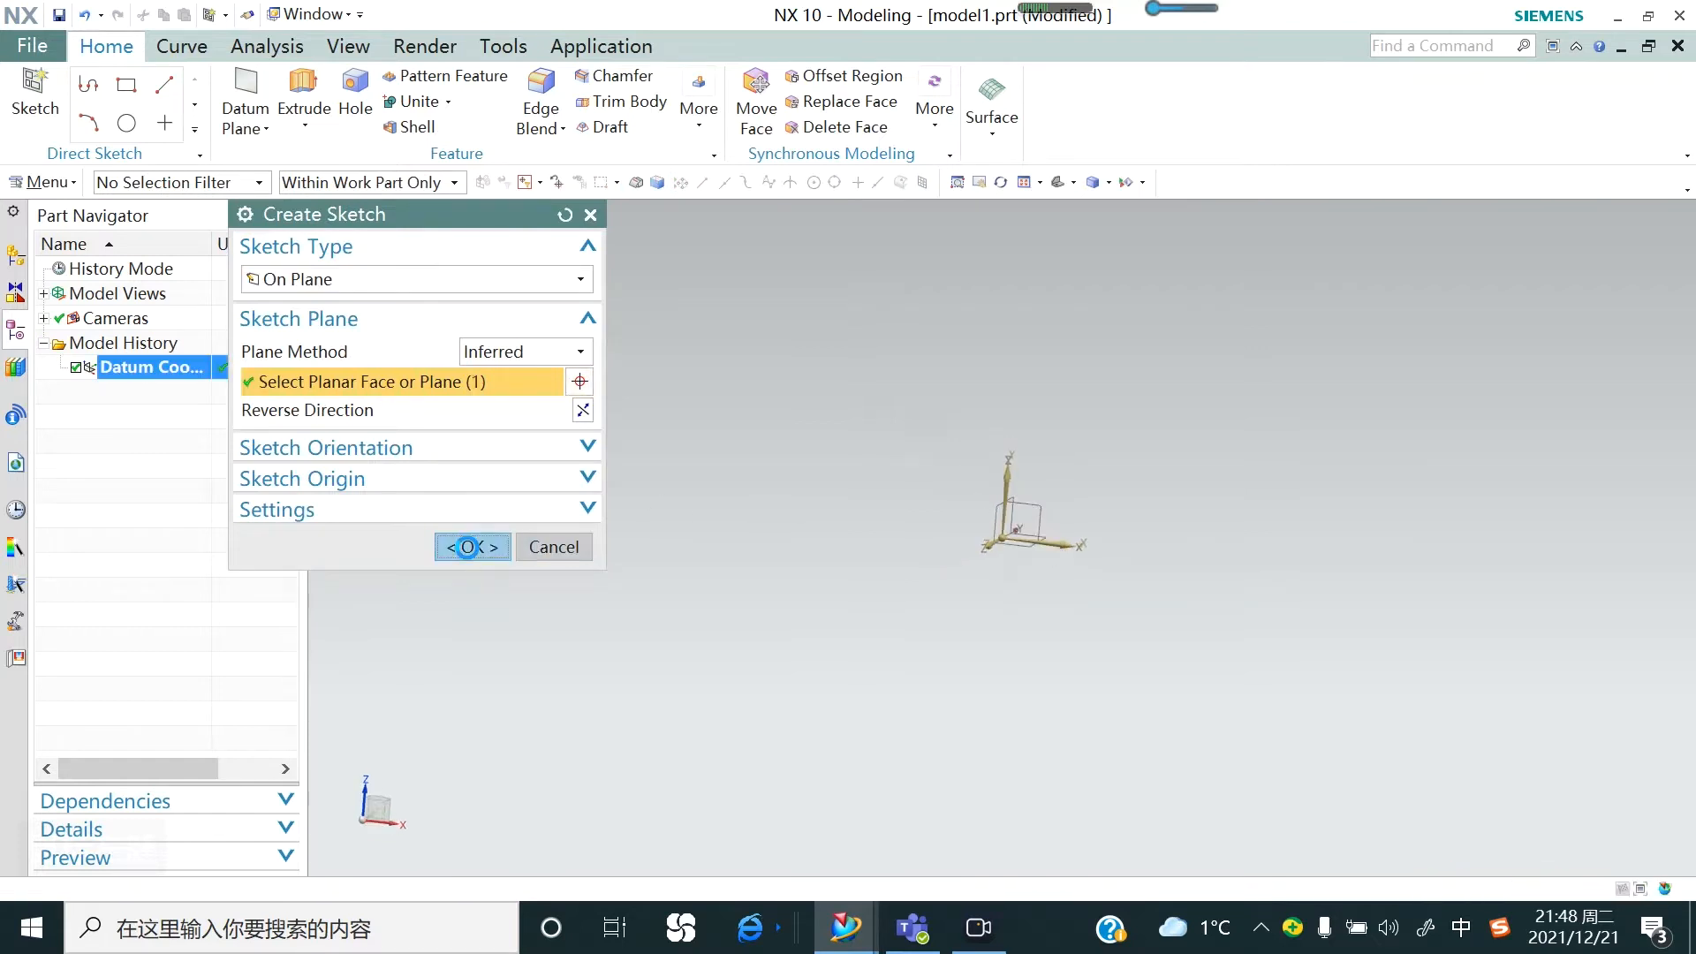
left_click(182, 85)
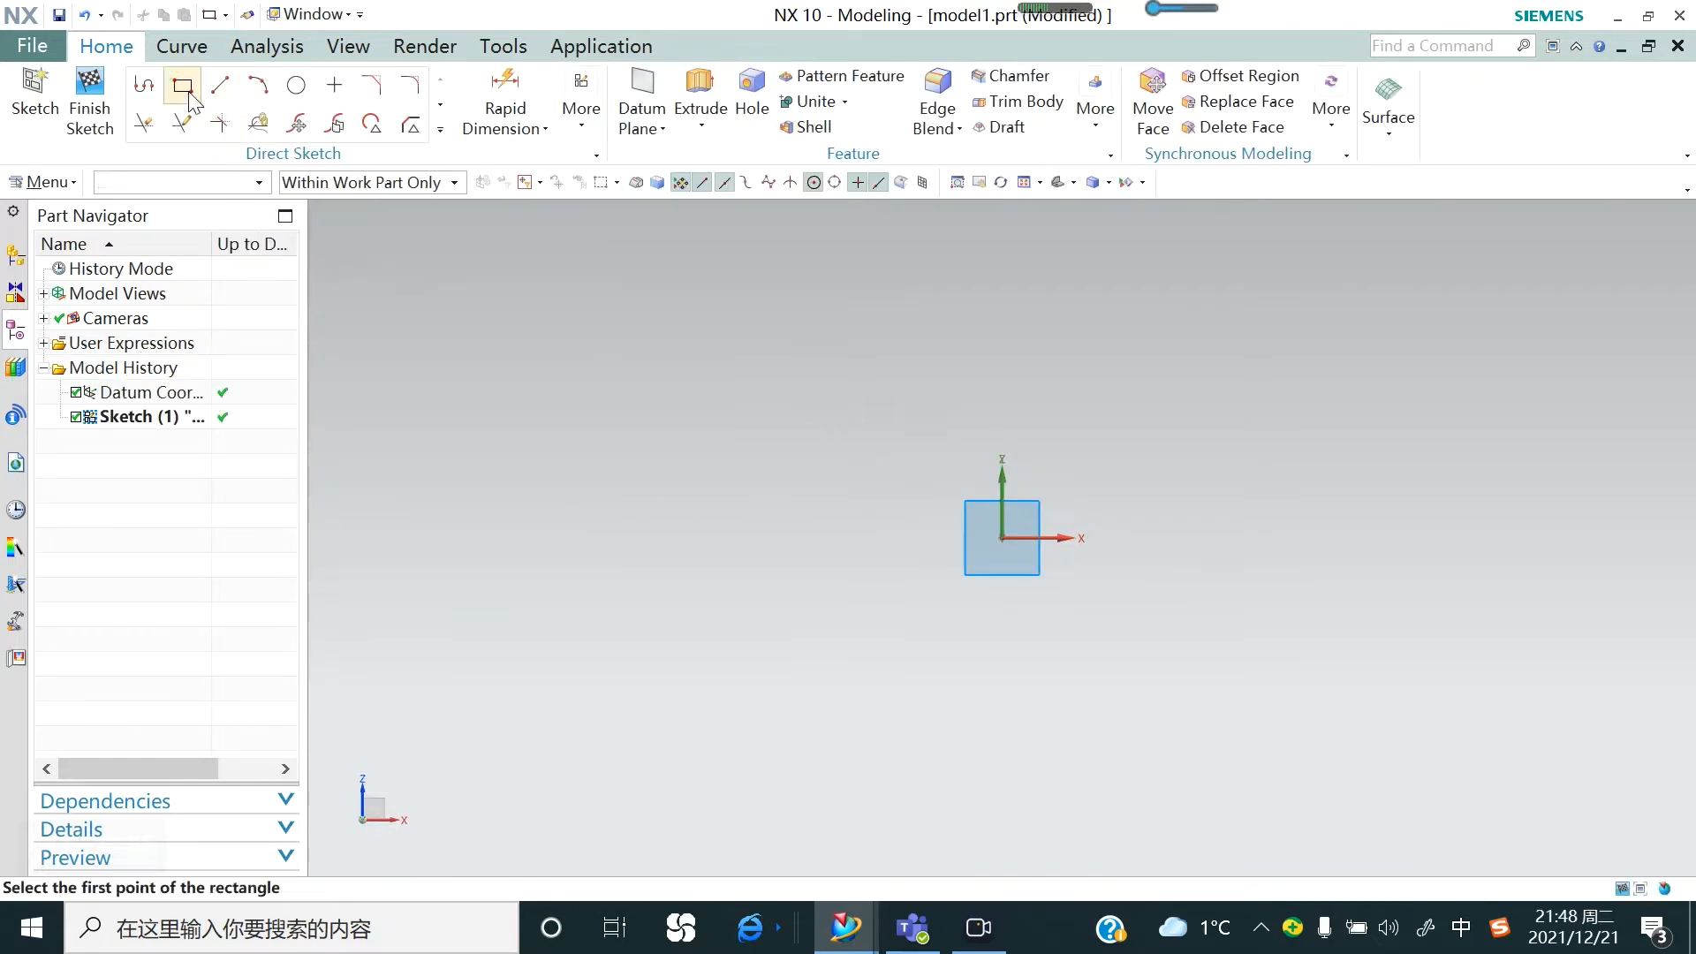
left_click(1002, 537)
left_click(1166, 428)
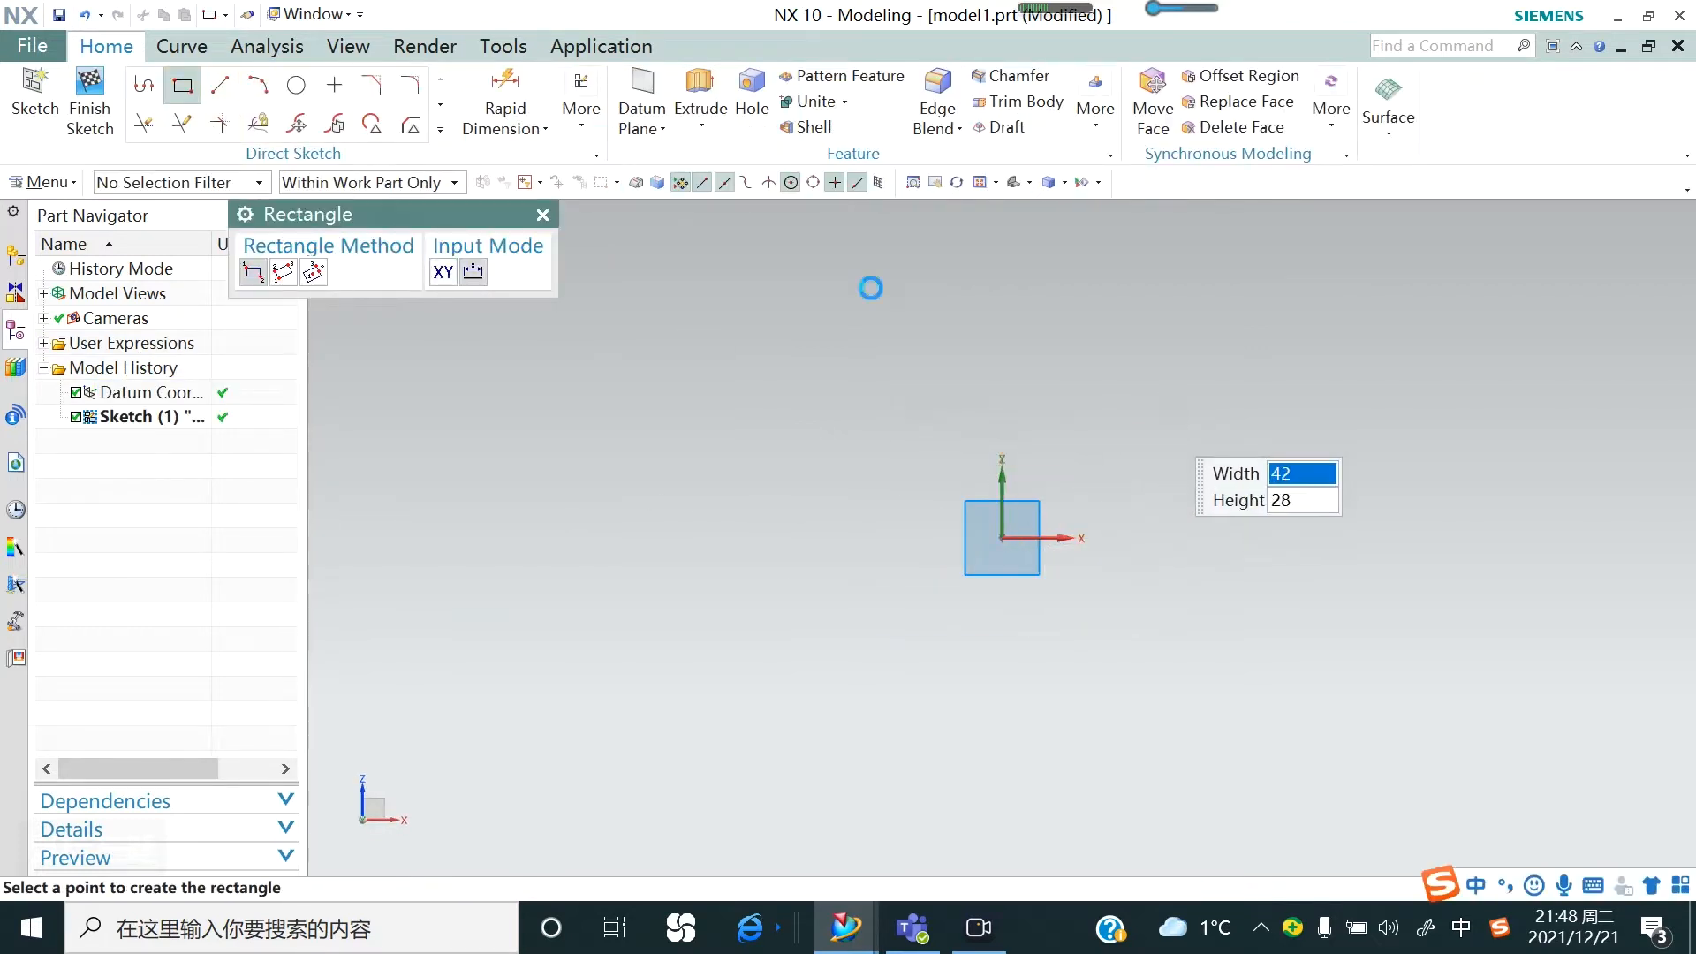
Extrude the rectangle along YC from -20 mm to 20 mm as a solid block
left_click(701, 106)
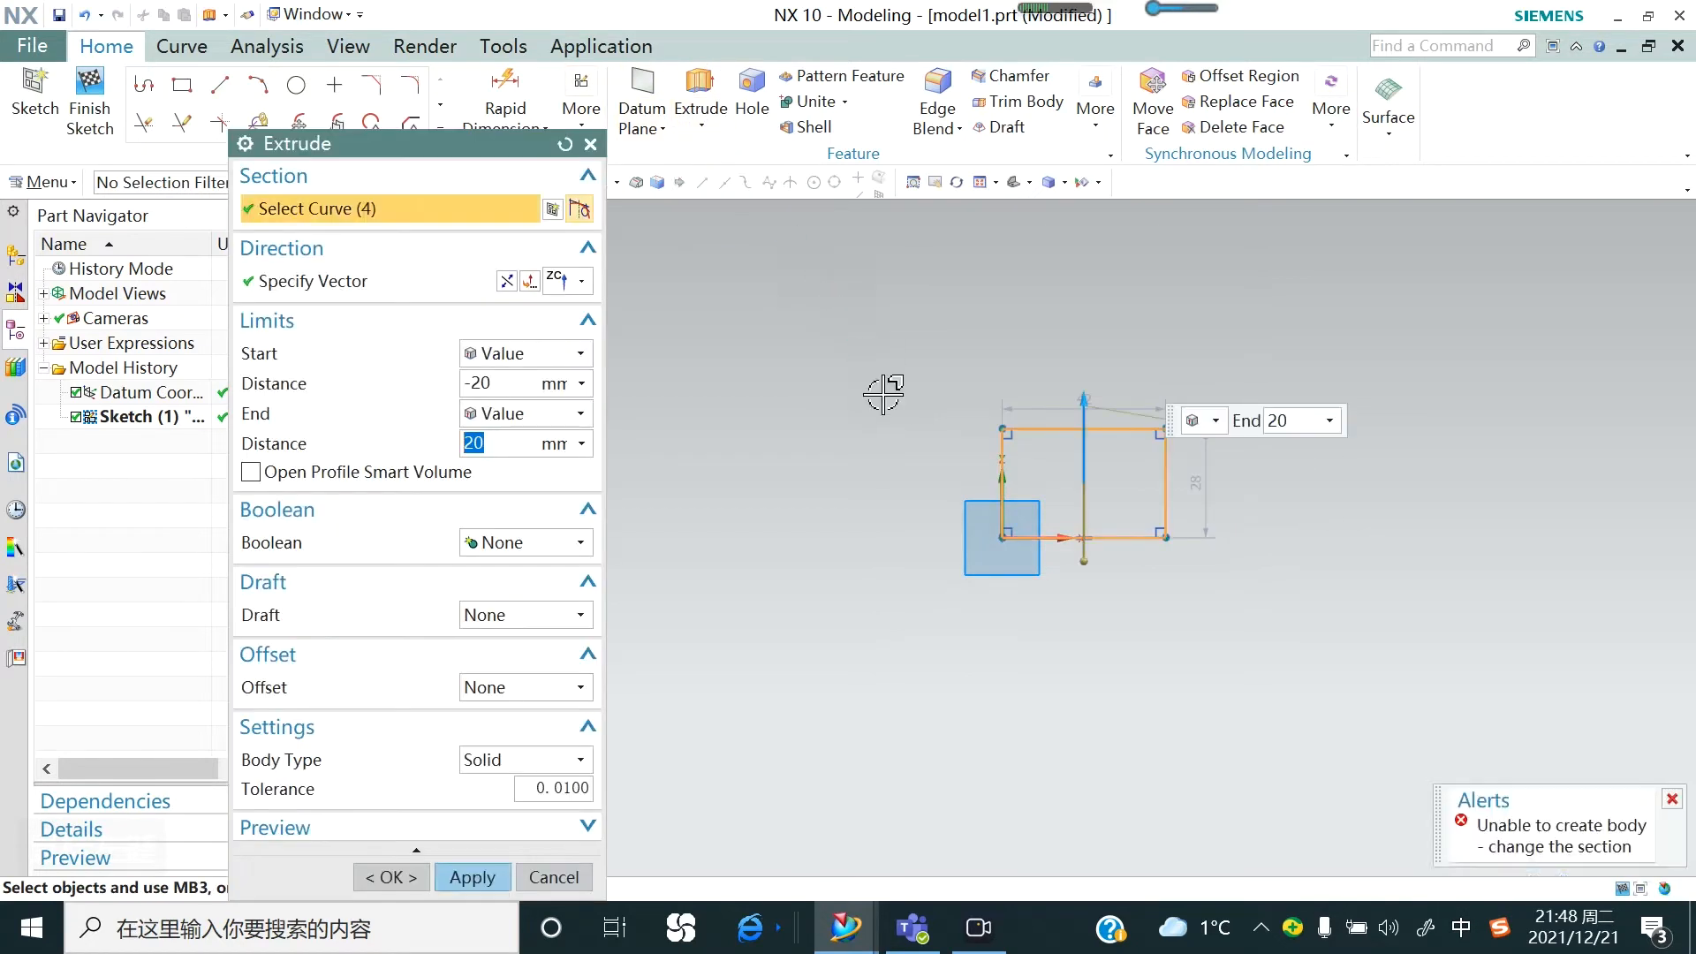
middle_click_drag(887, 396, 959, 441)
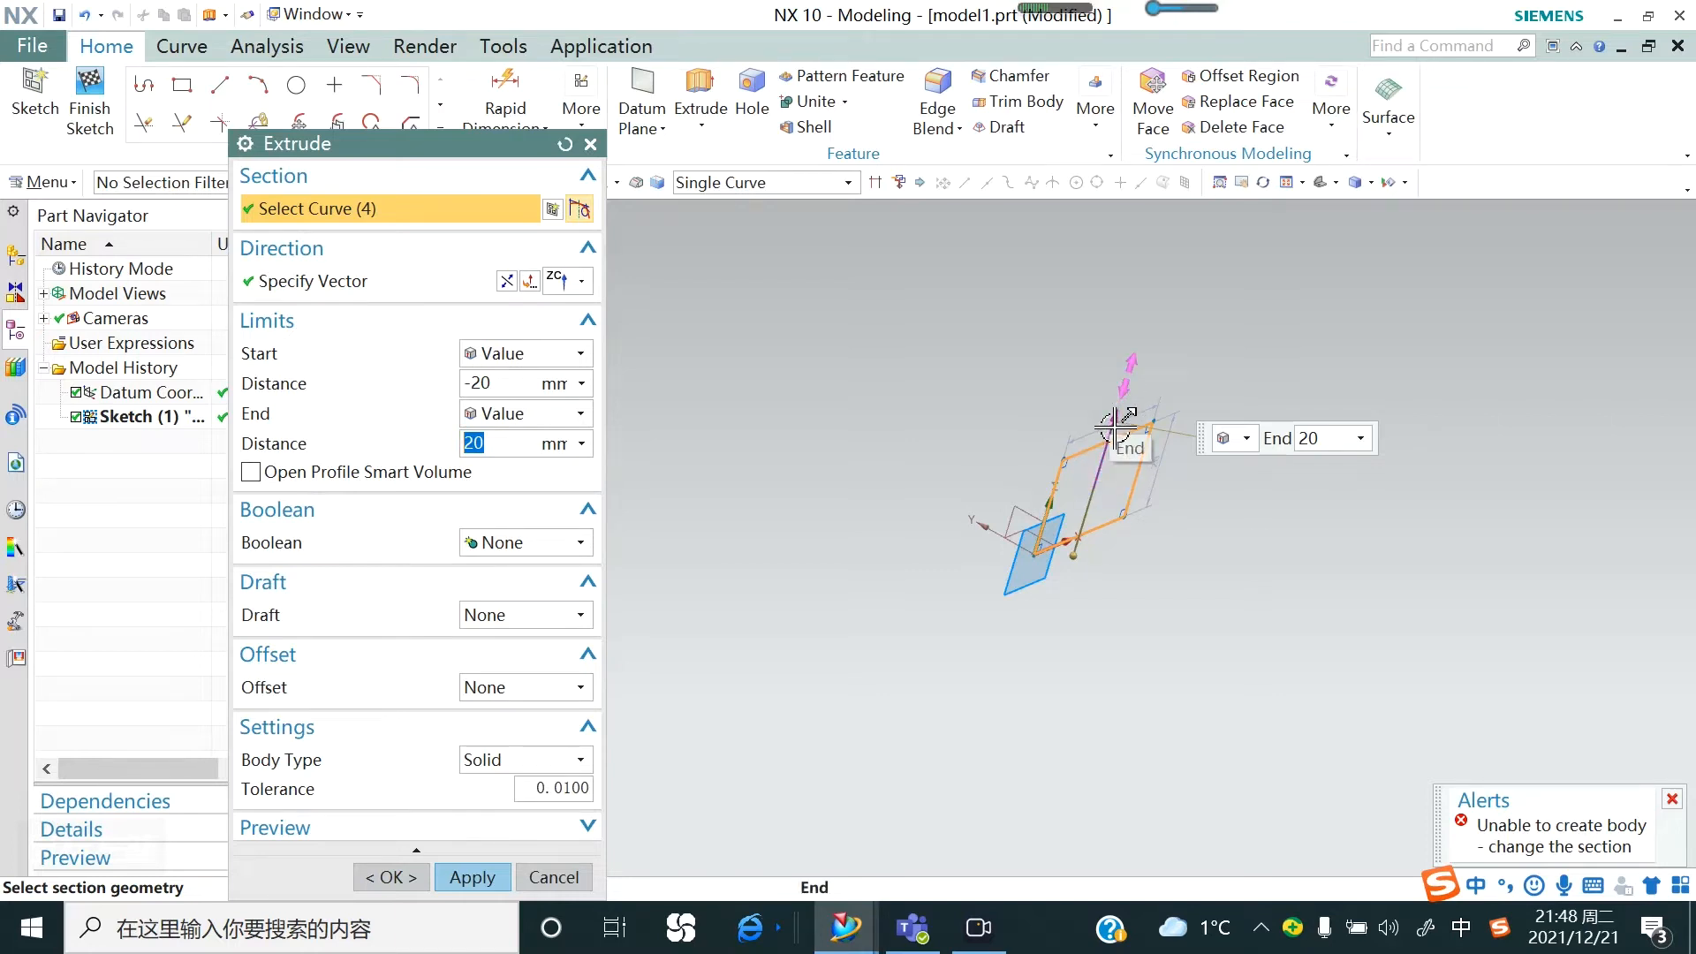
left_click(580, 281)
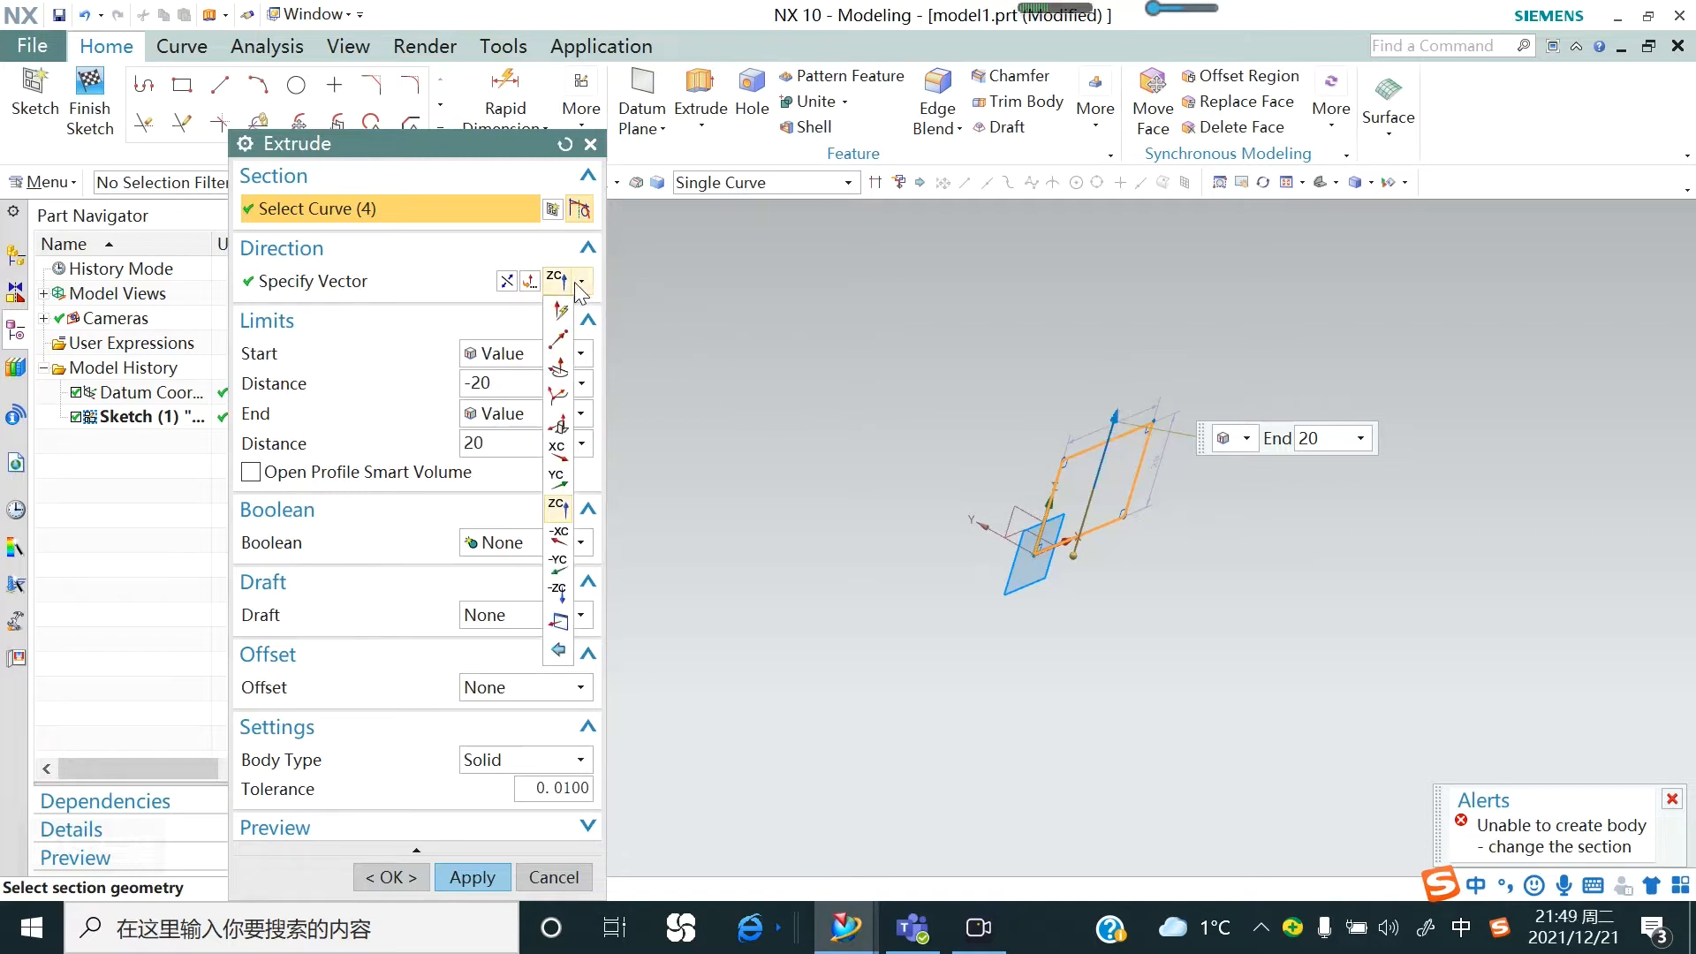
left_click(563, 488)
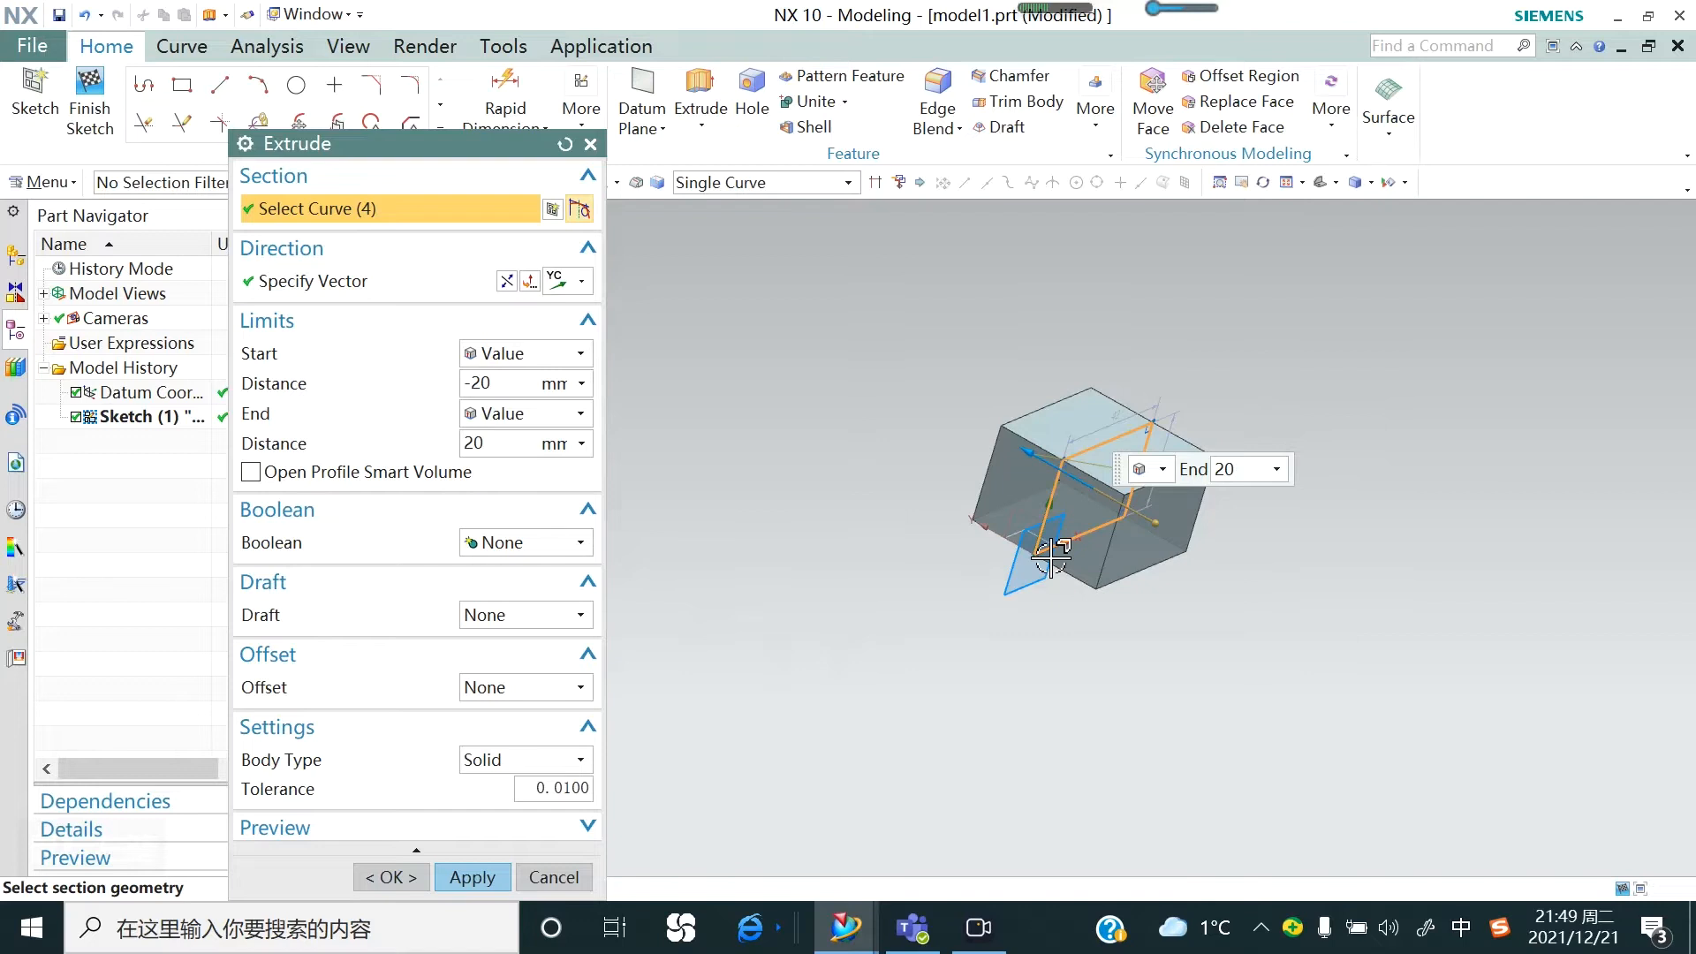
left_click(490, 879)
left_click(590, 143)
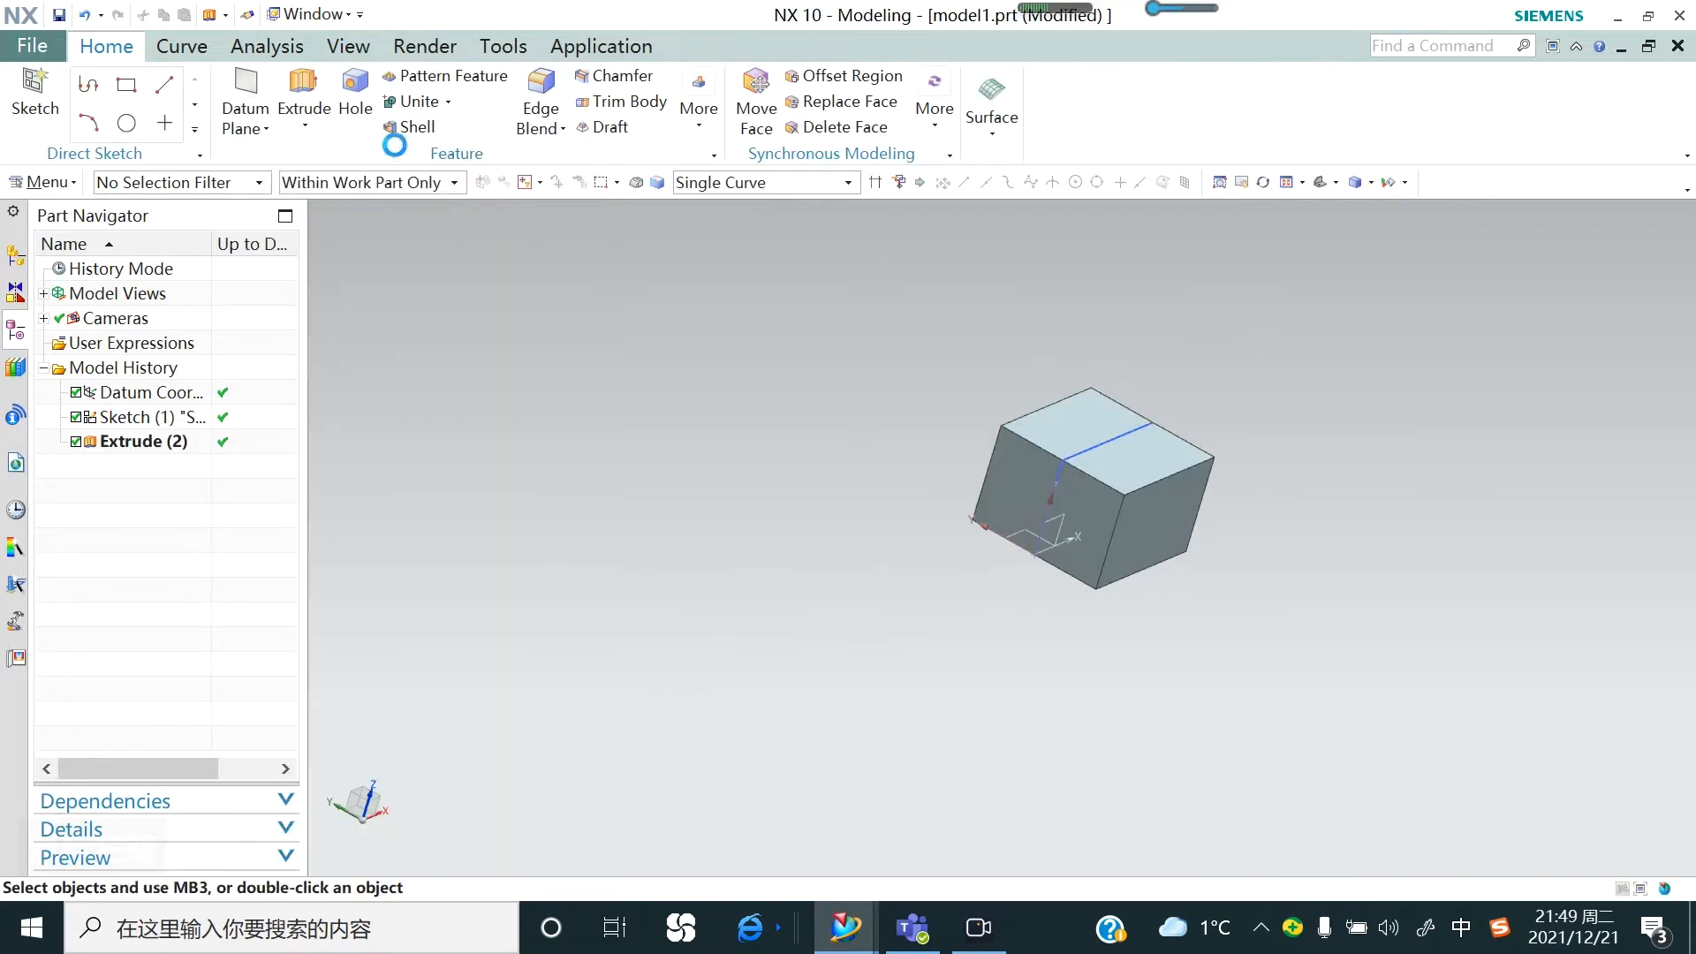
Sketch a circle about 49 mm in diameter on the XZ plane, overlapping the block's corner at the origin
left_click(35, 113)
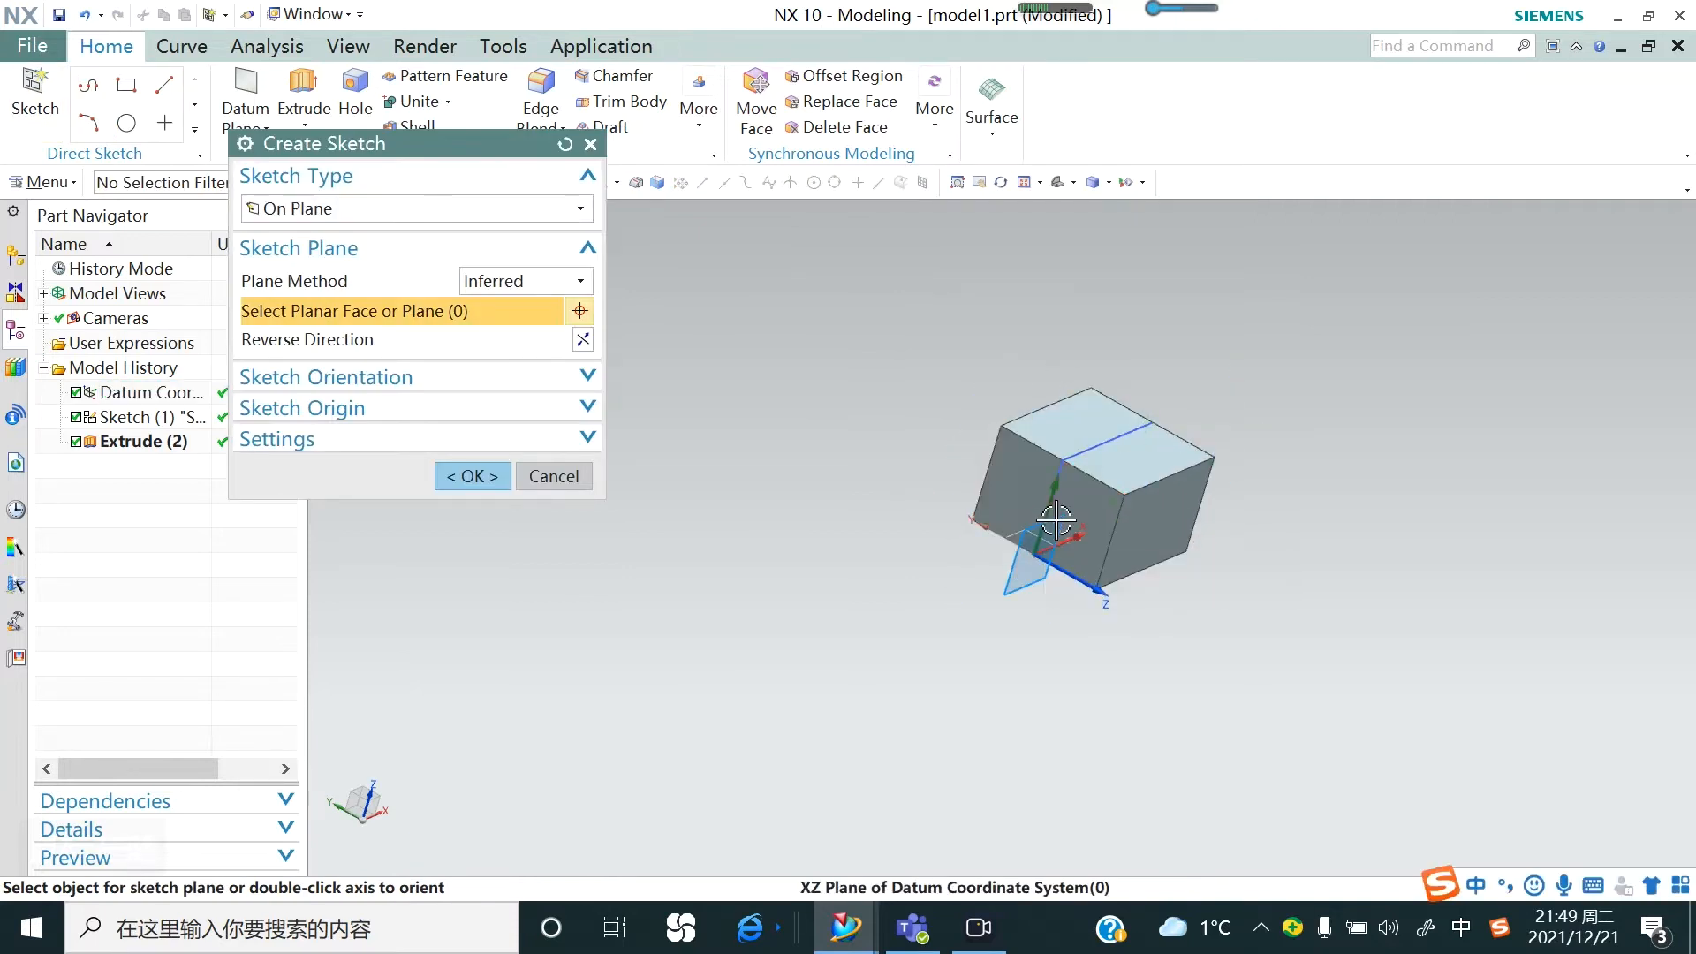
left_click(1055, 522)
left_click(473, 476)
left_click(296, 85)
left_click(931, 547)
left_click(993, 618)
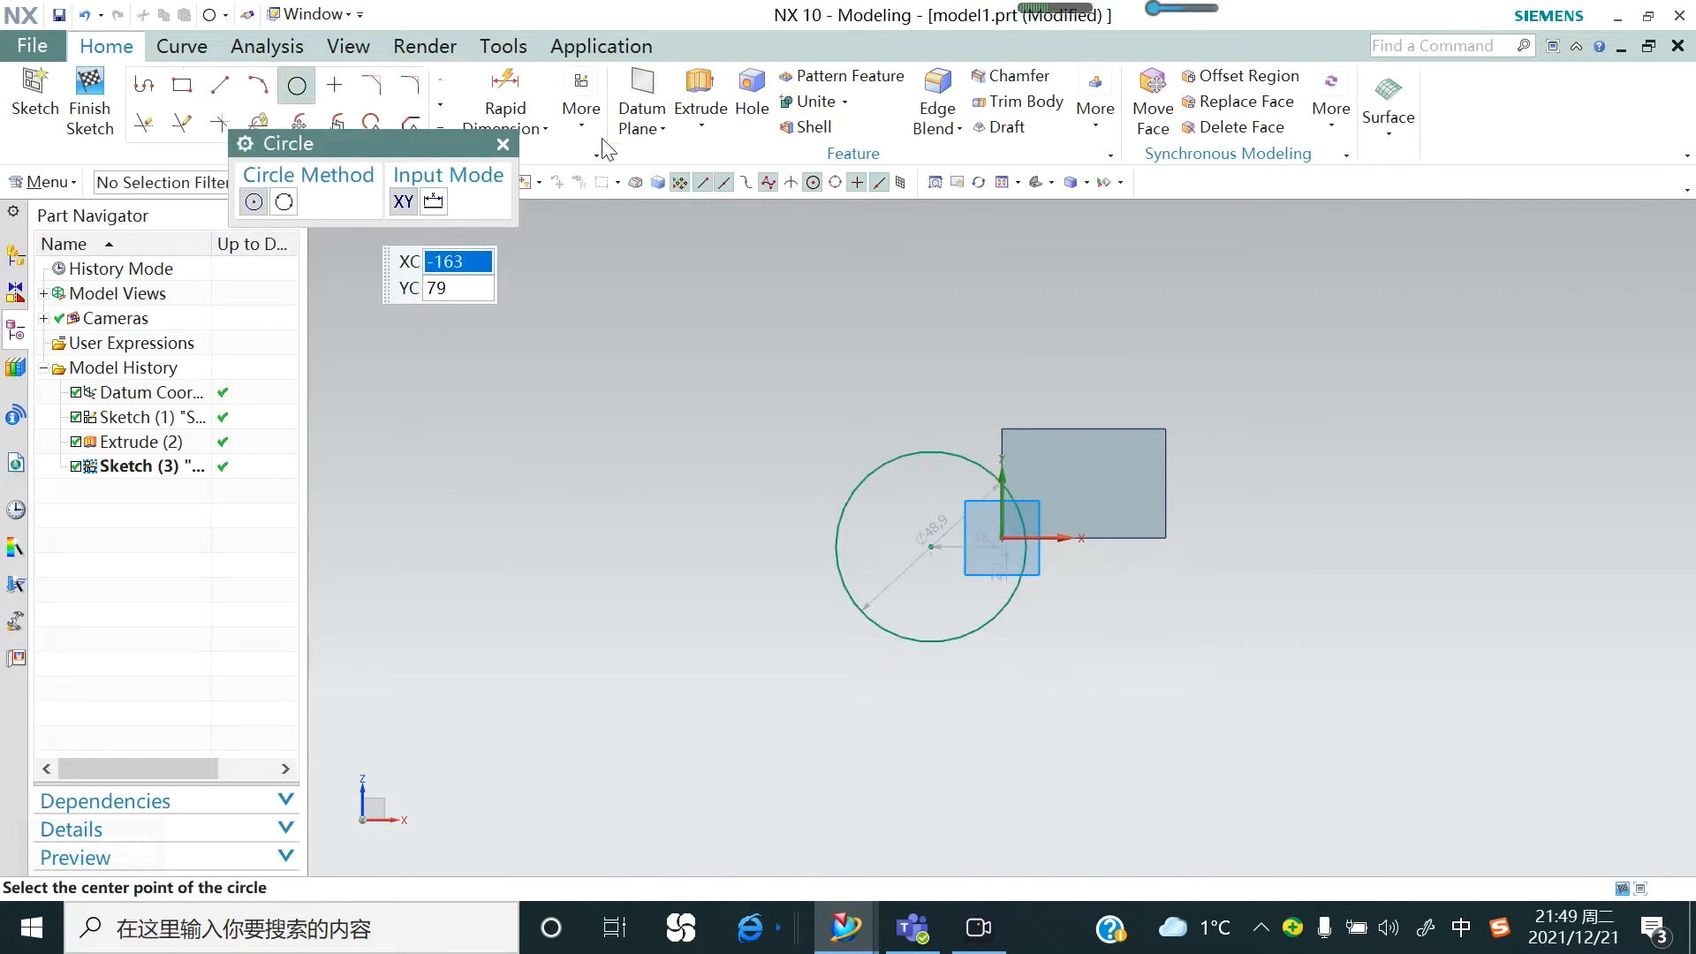
left_click(502, 144)
Extrude the circle along YC from -20 mm to 43 mm as a separate solid cylinder
left_click(701, 126)
left_click(747, 177)
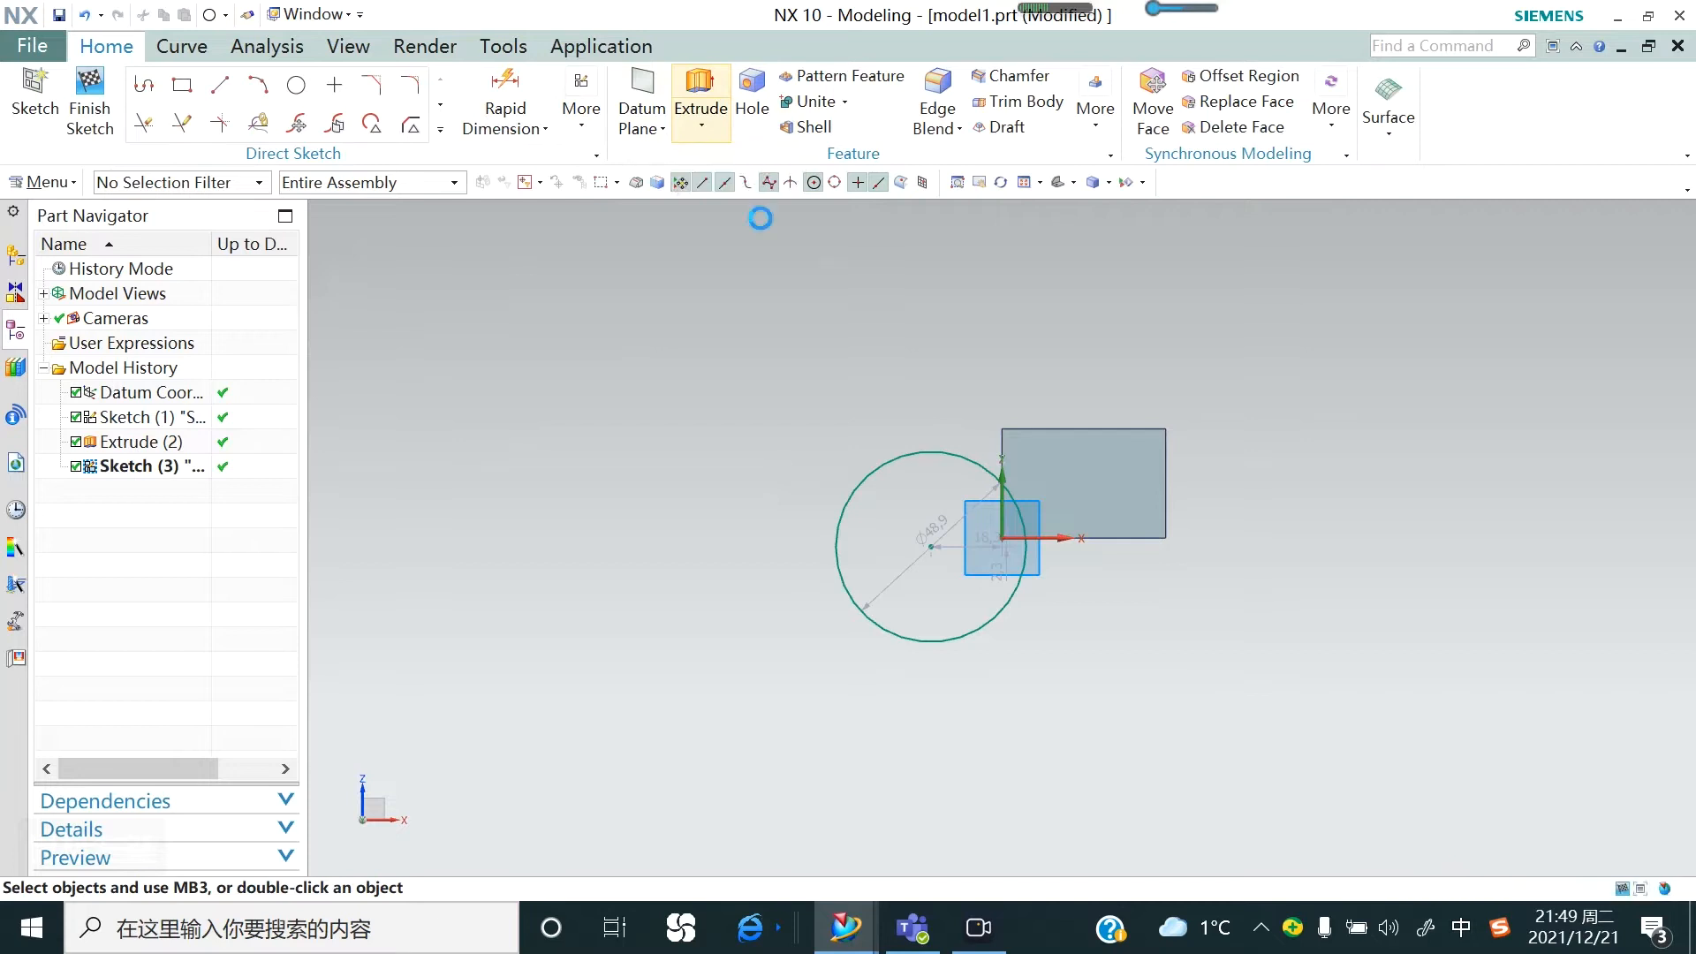
middle_click_drag(832, 419, 946, 495)
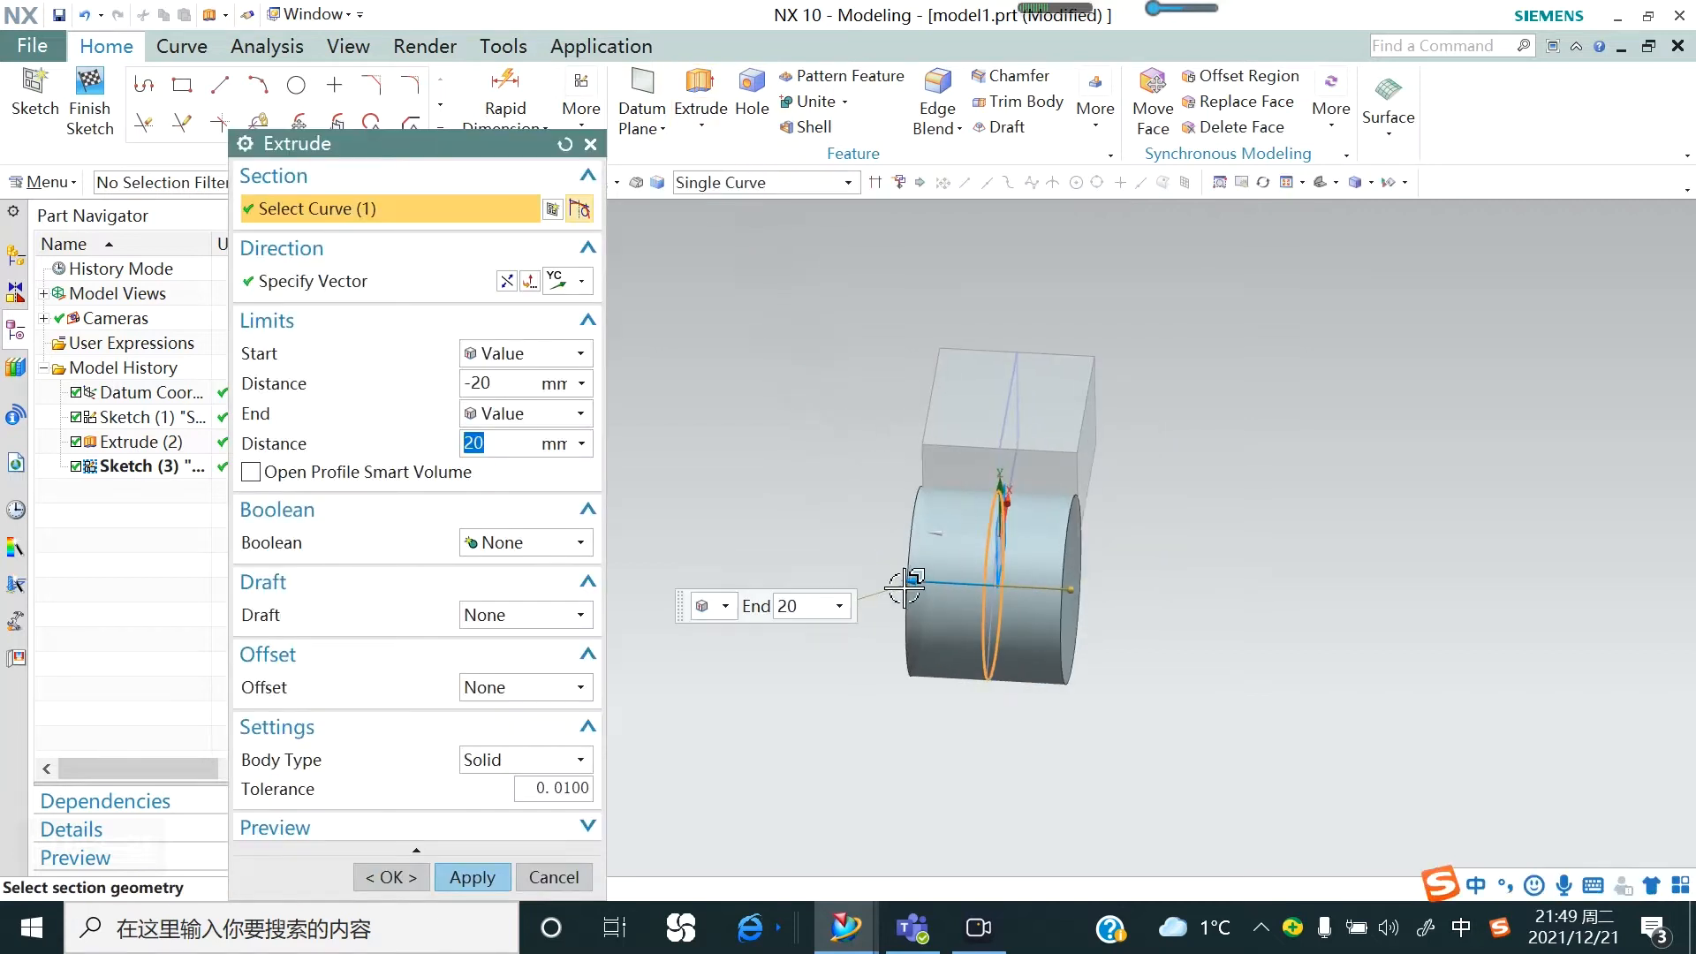
left_click_drag(903, 581, 803, 605)
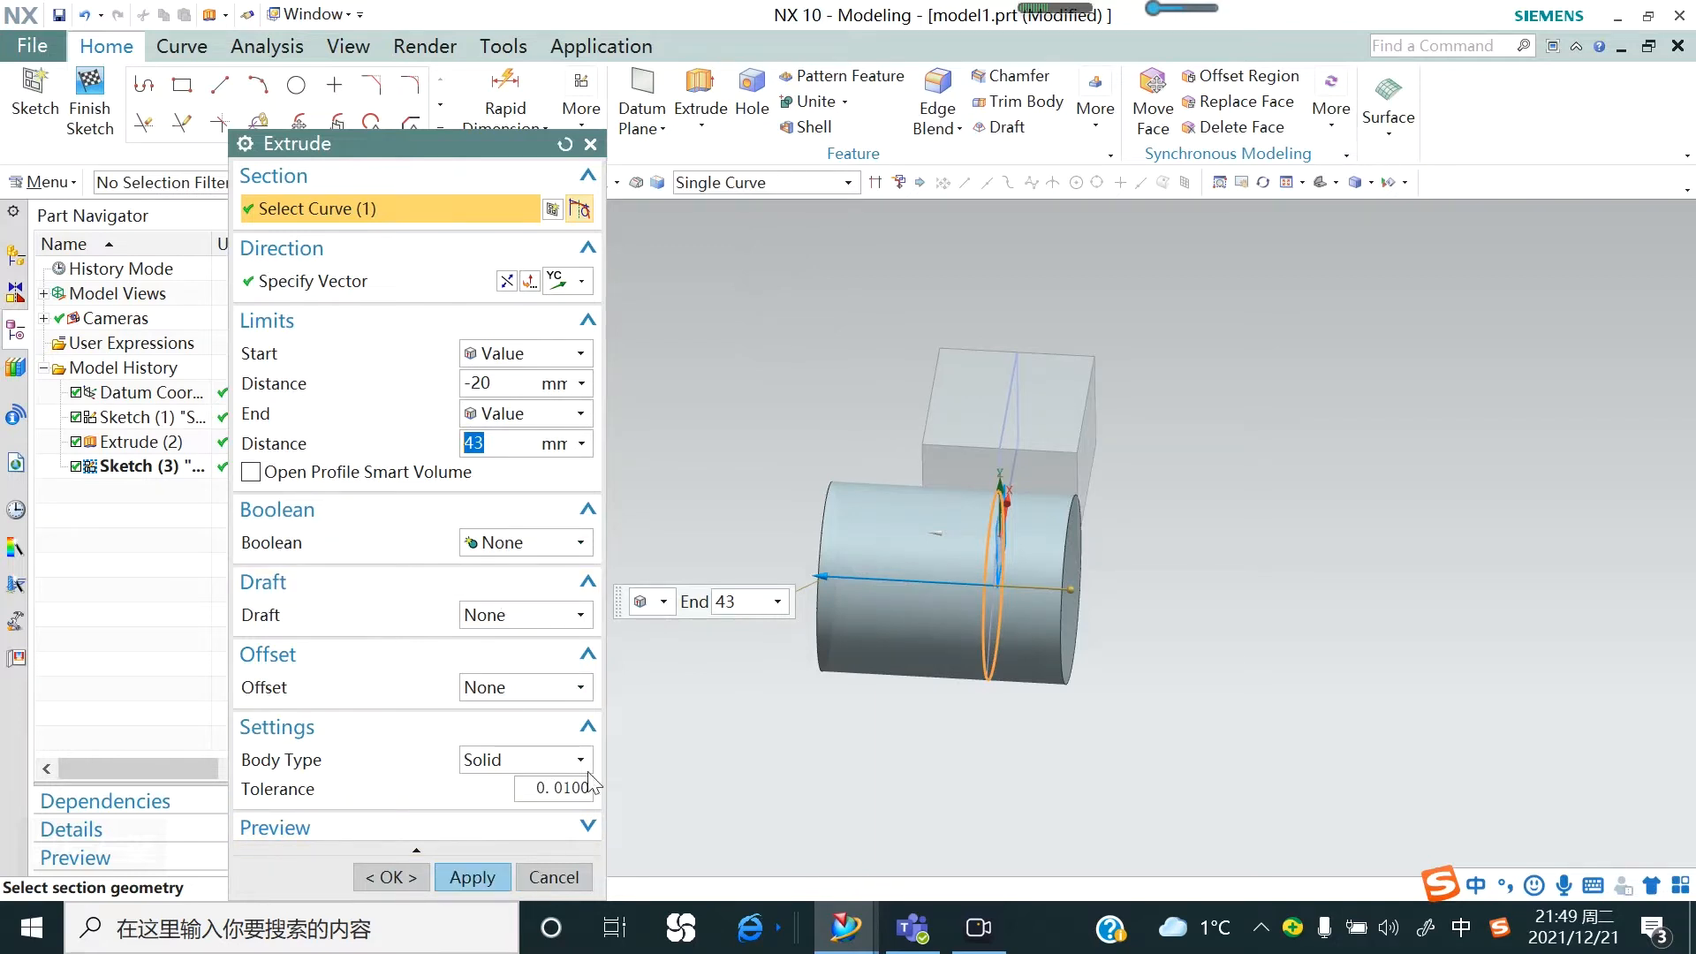
left_click(485, 881)
middle_click_drag(784, 625, 684, 643)
left_click(553, 878)
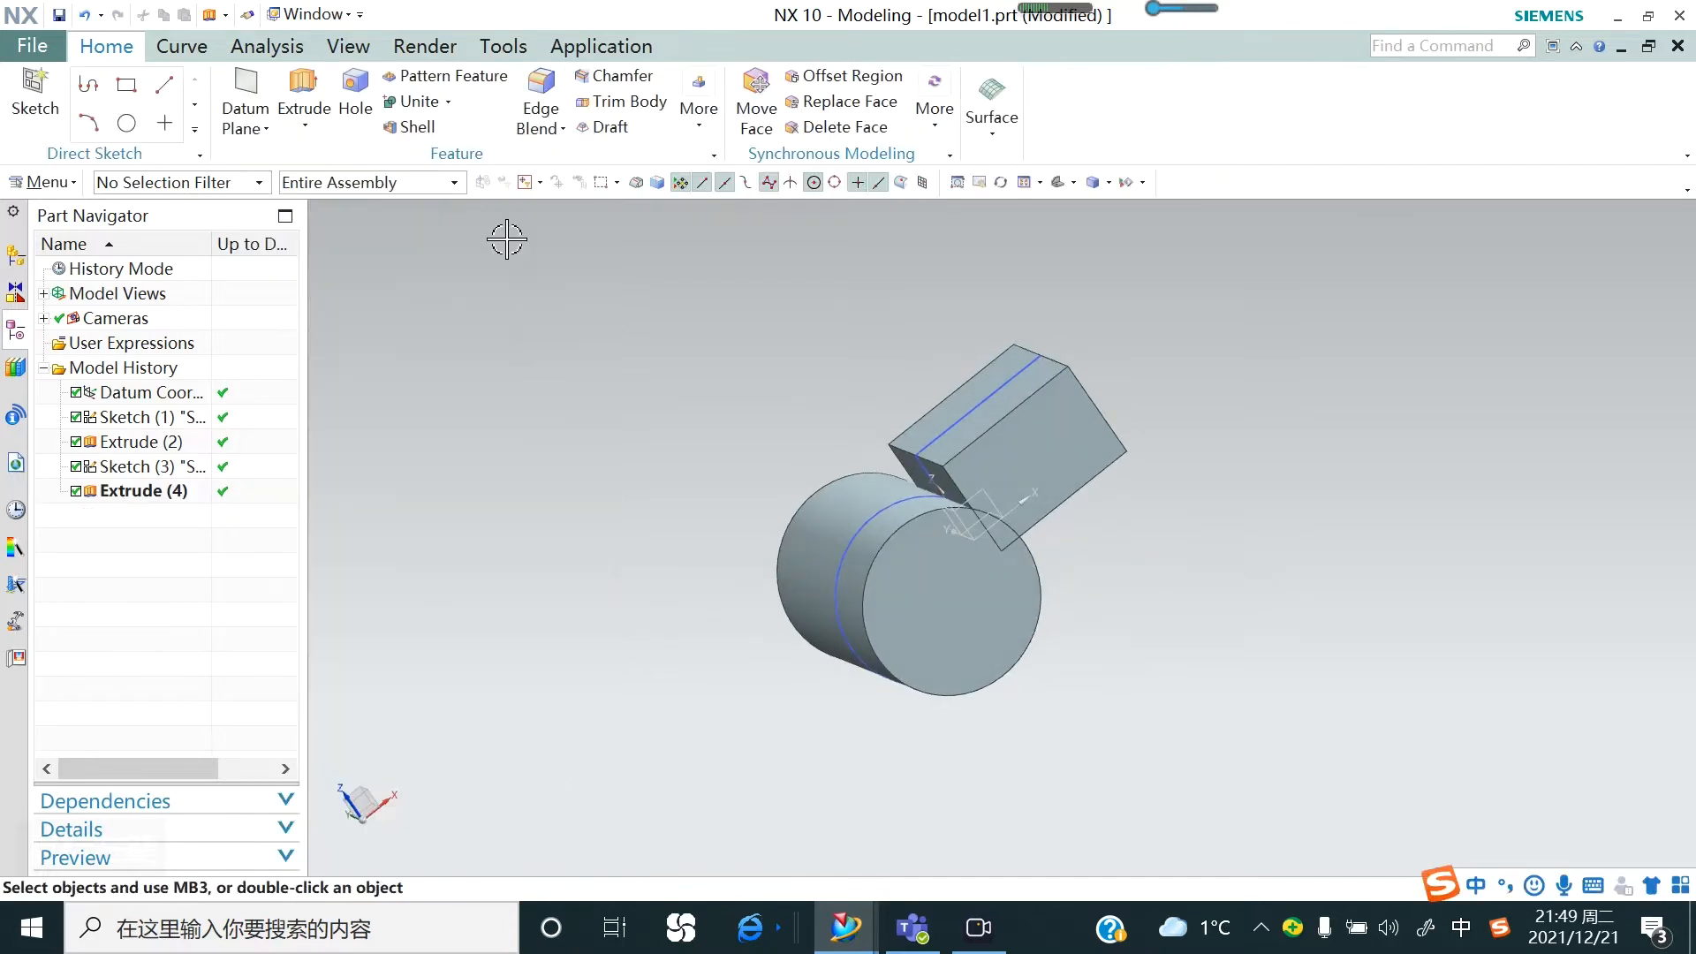
Unite the block as target with the cylinder as tool, and undo the union
left_click(414, 102)
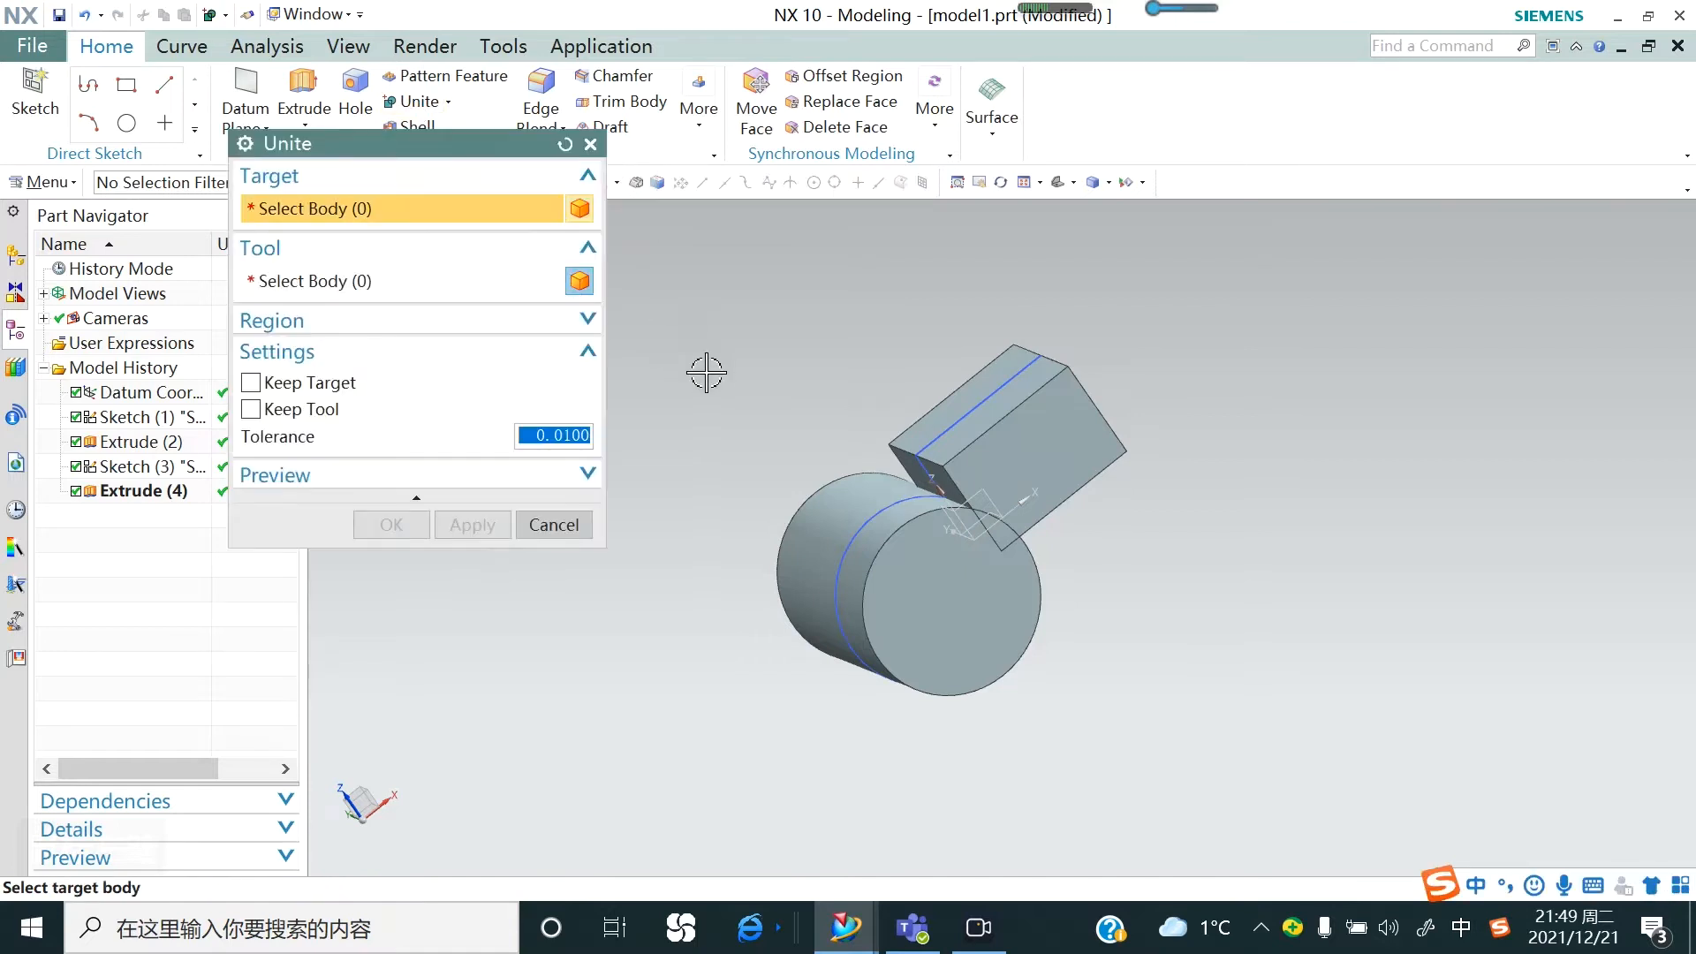
left_click(995, 428)
left_click(907, 584)
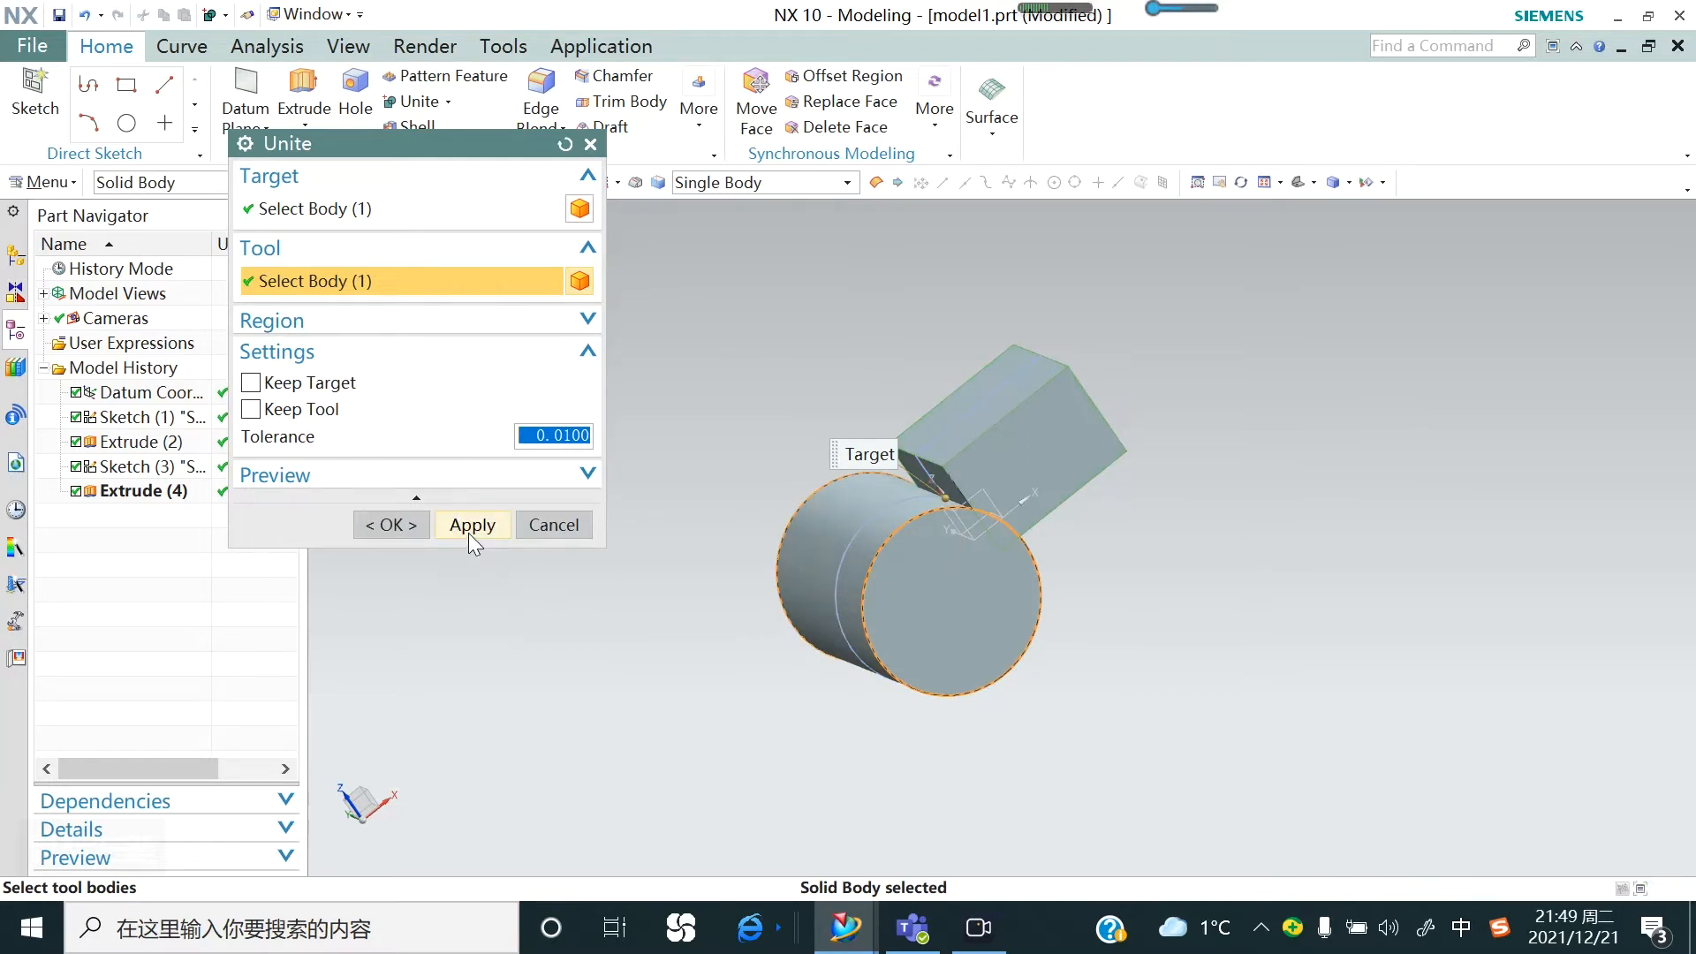
left_click(470, 534)
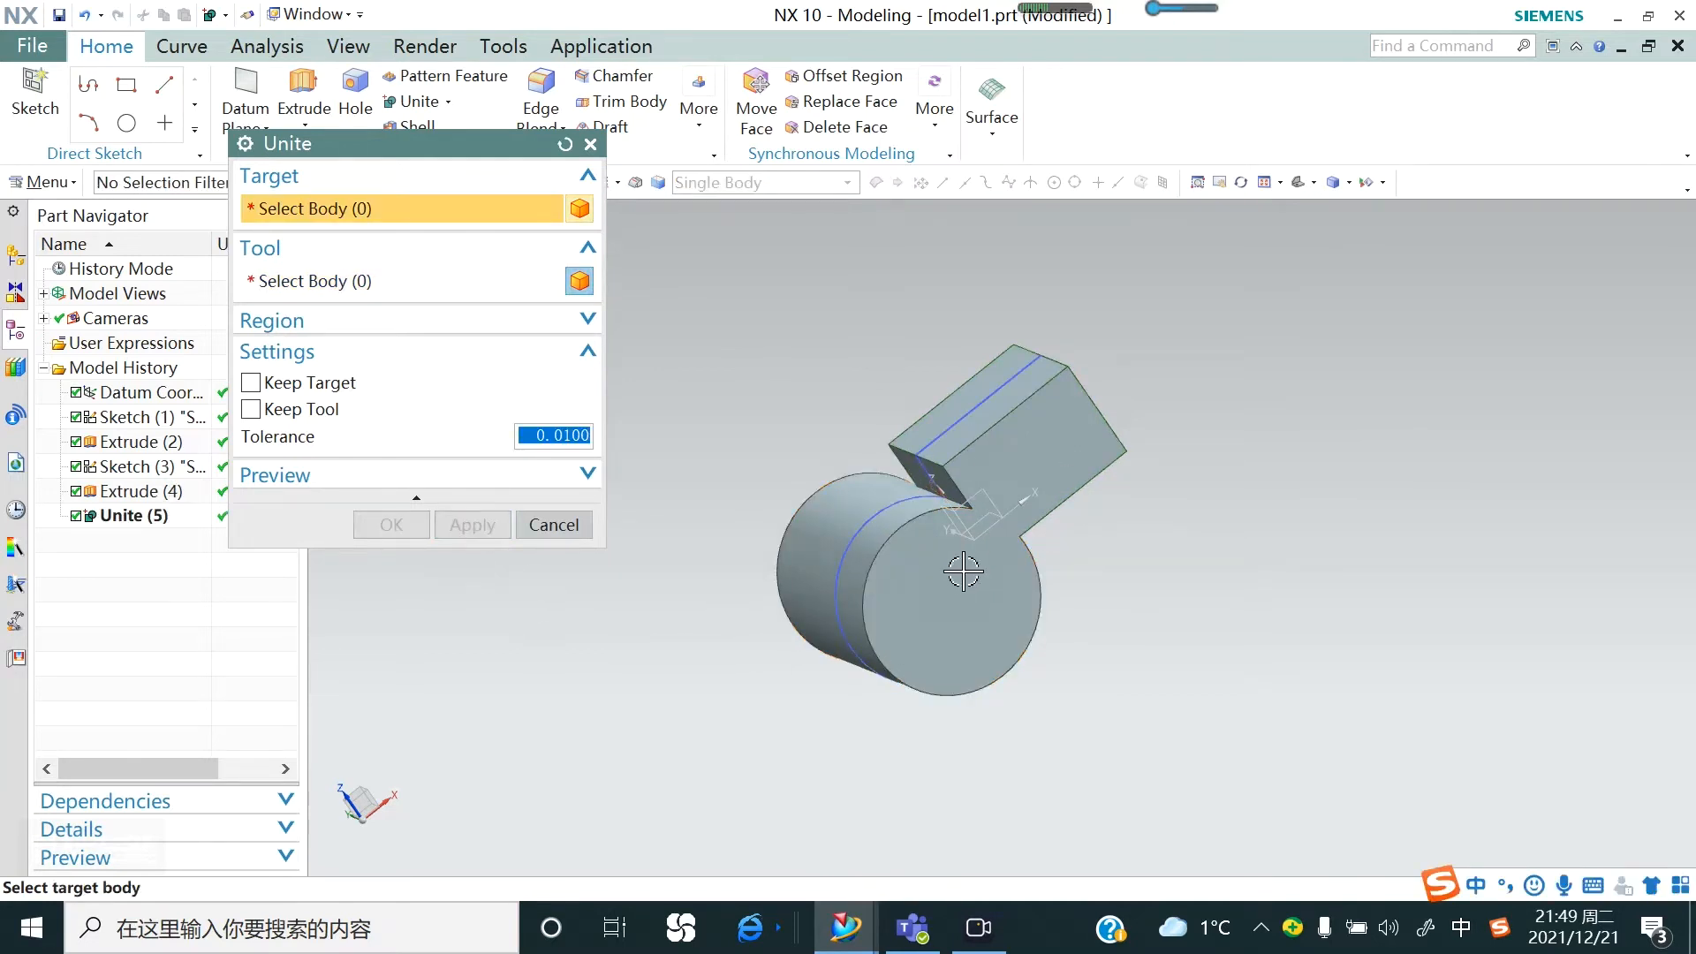
left_click(568, 530)
key("ctrl+z")
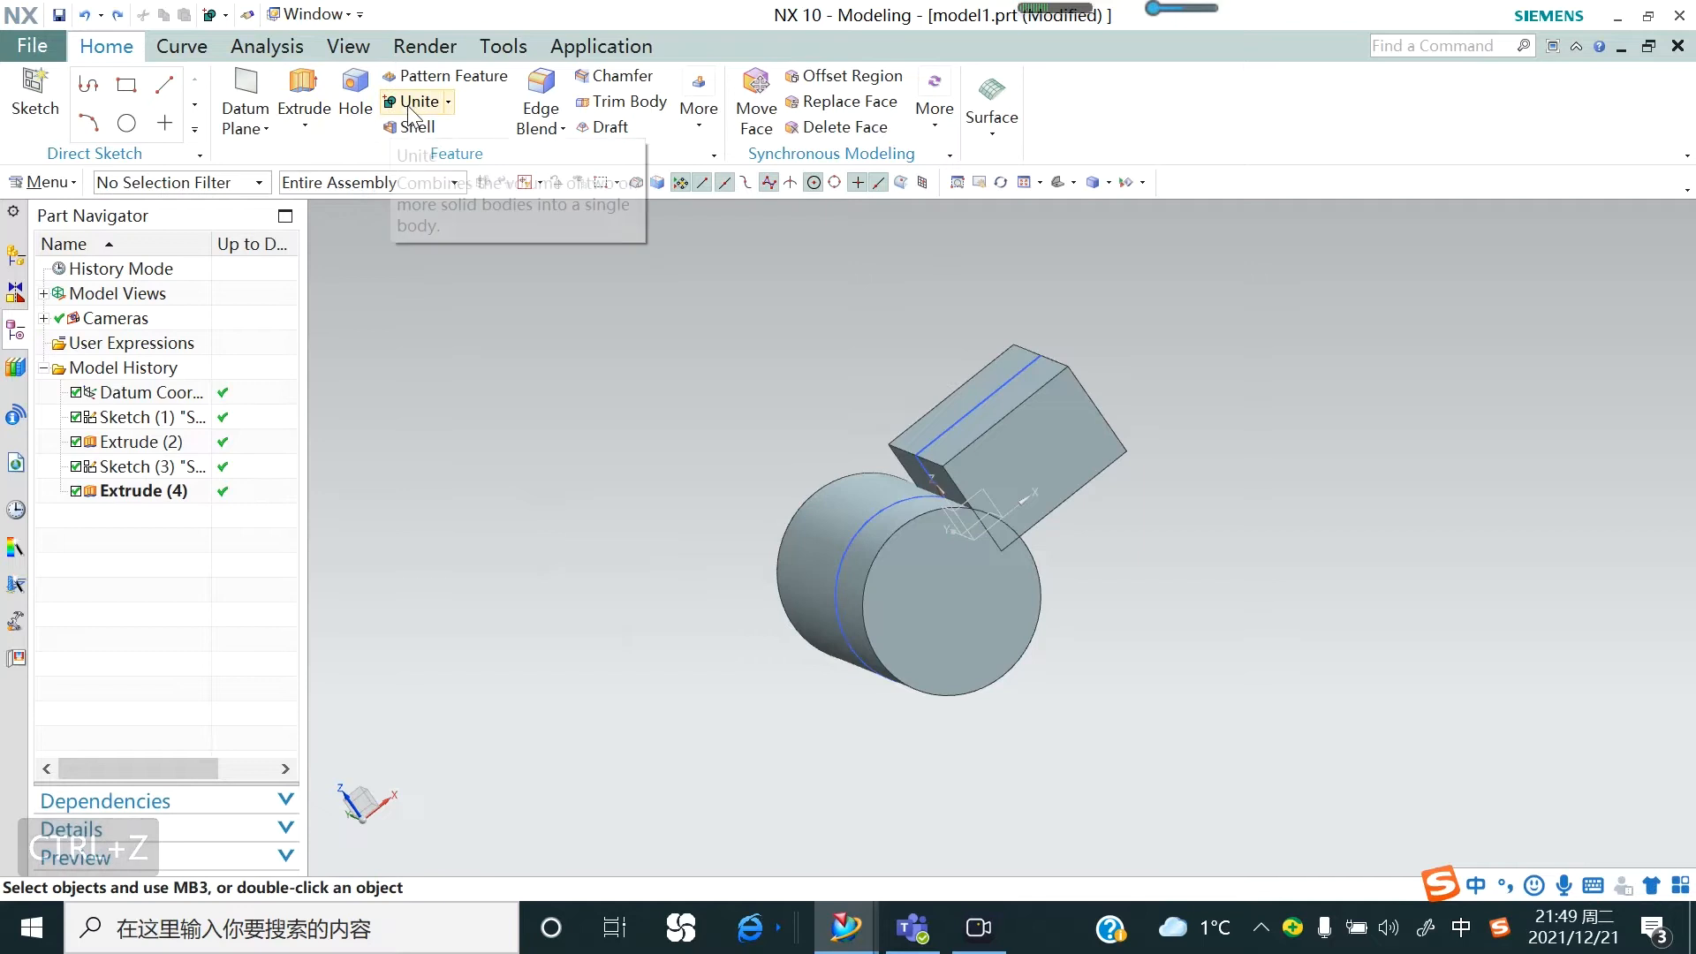
Subtract the cylinder from the block, inspect the cut shape, and undo the subtraction
left_click(448, 102)
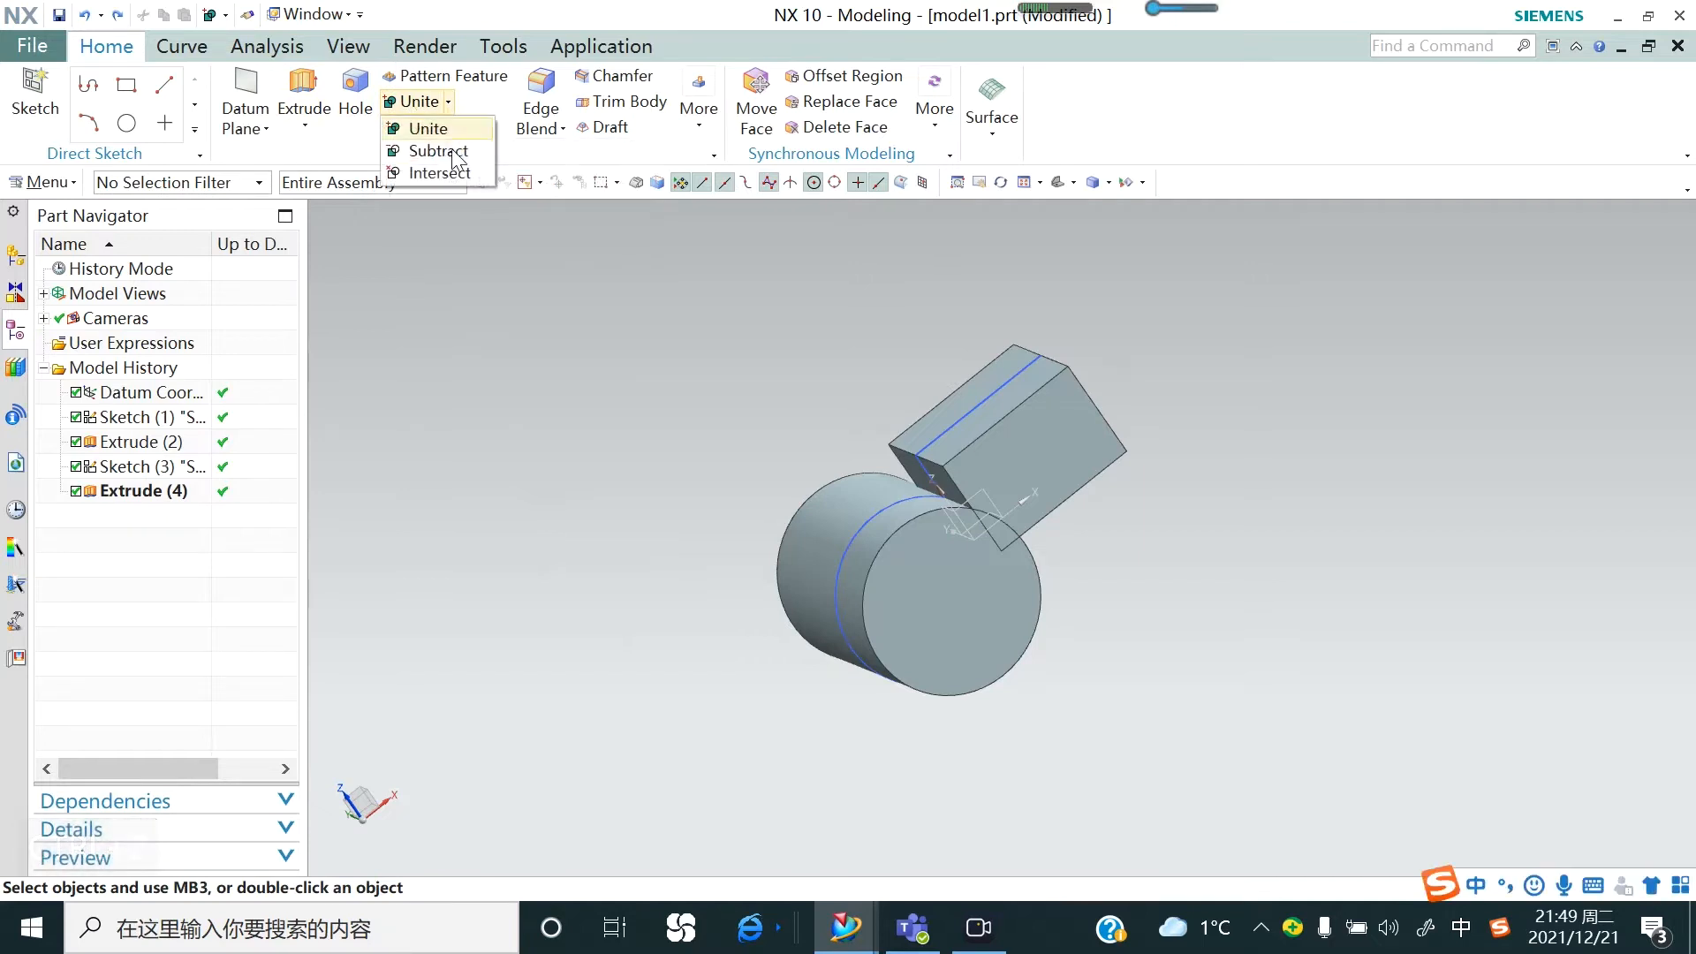
left_click(438, 152)
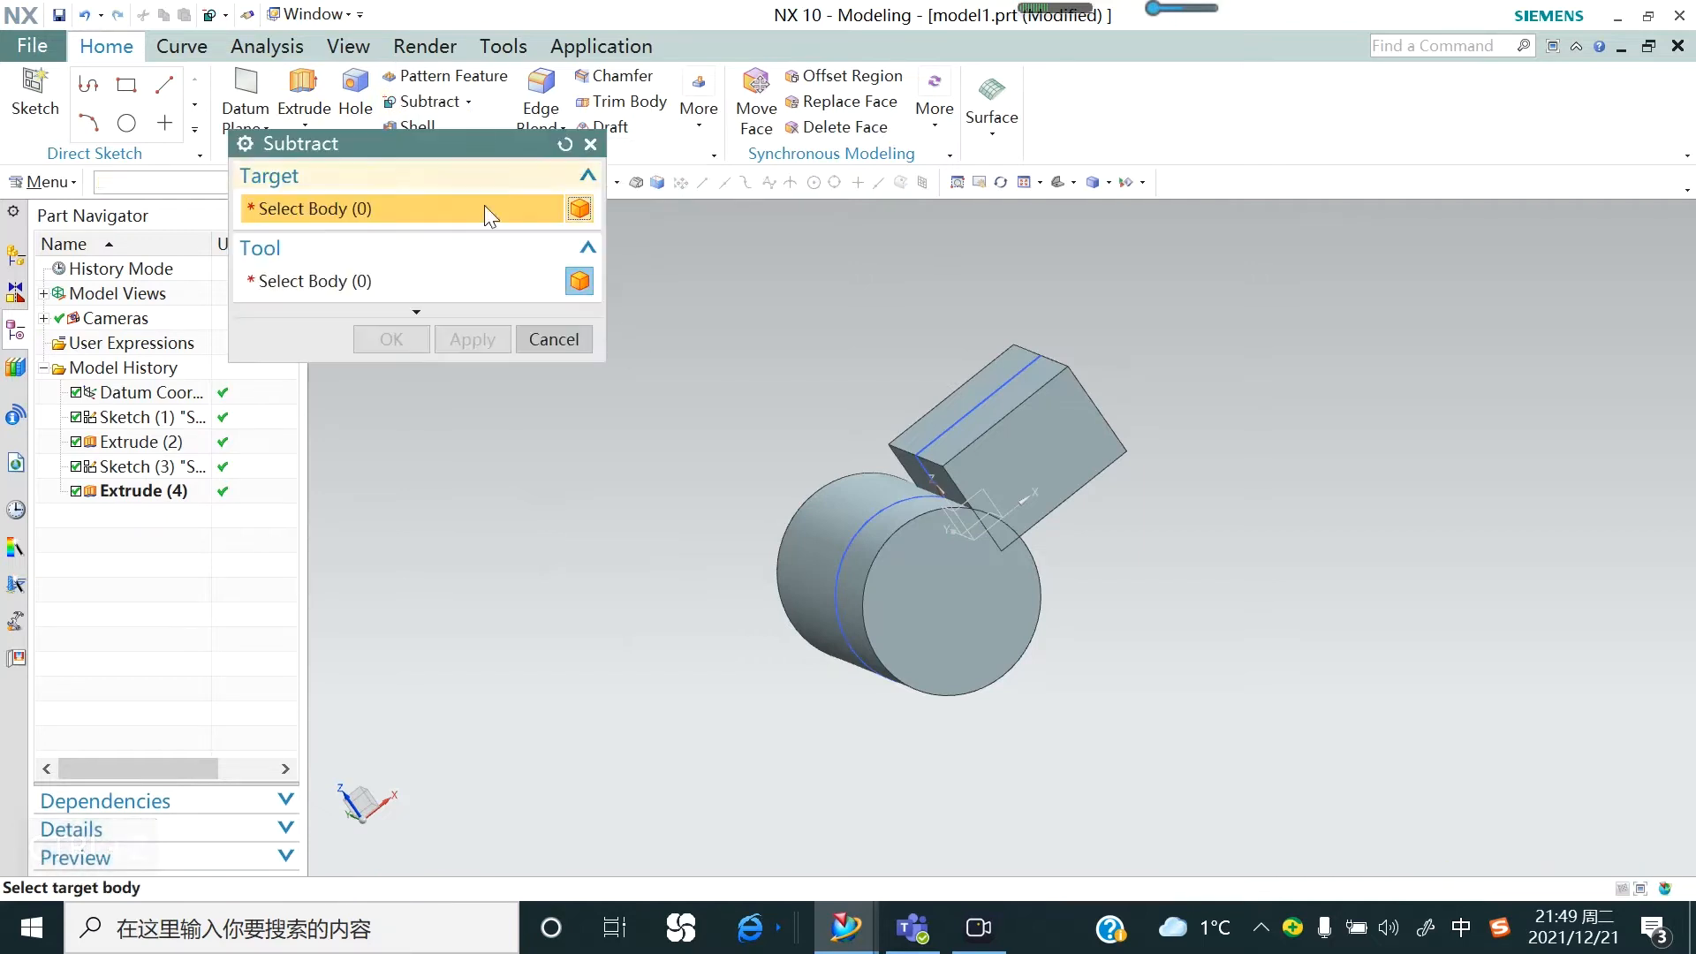
left_click(1014, 408)
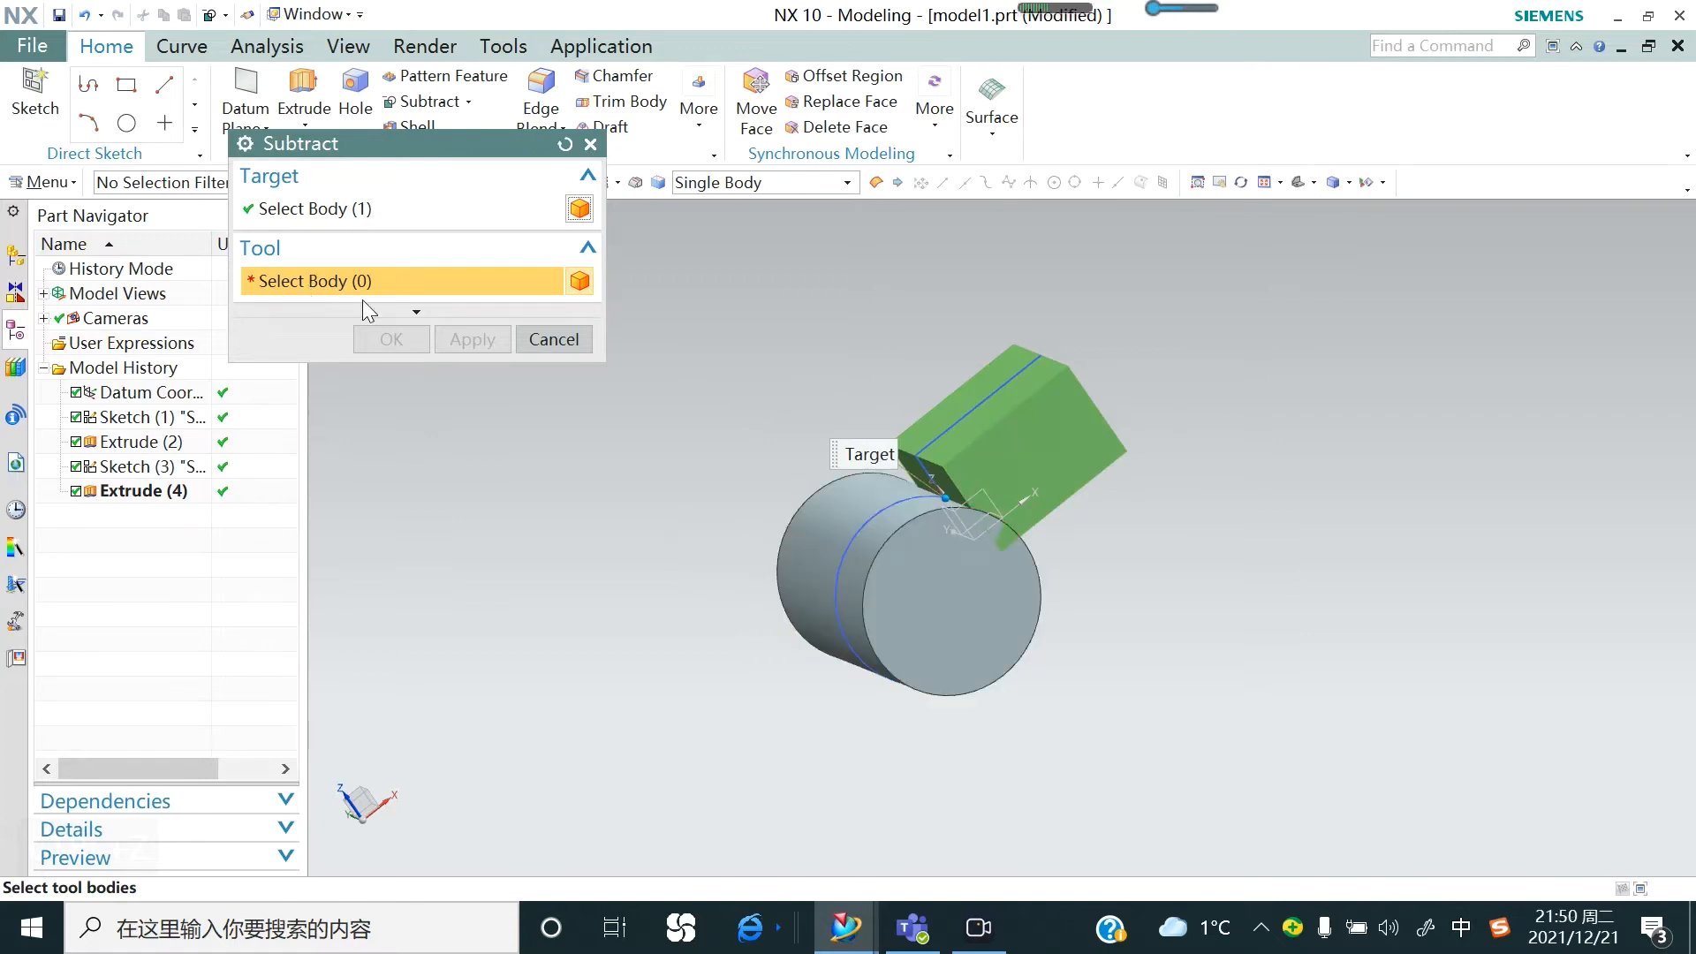
left_click(884, 542)
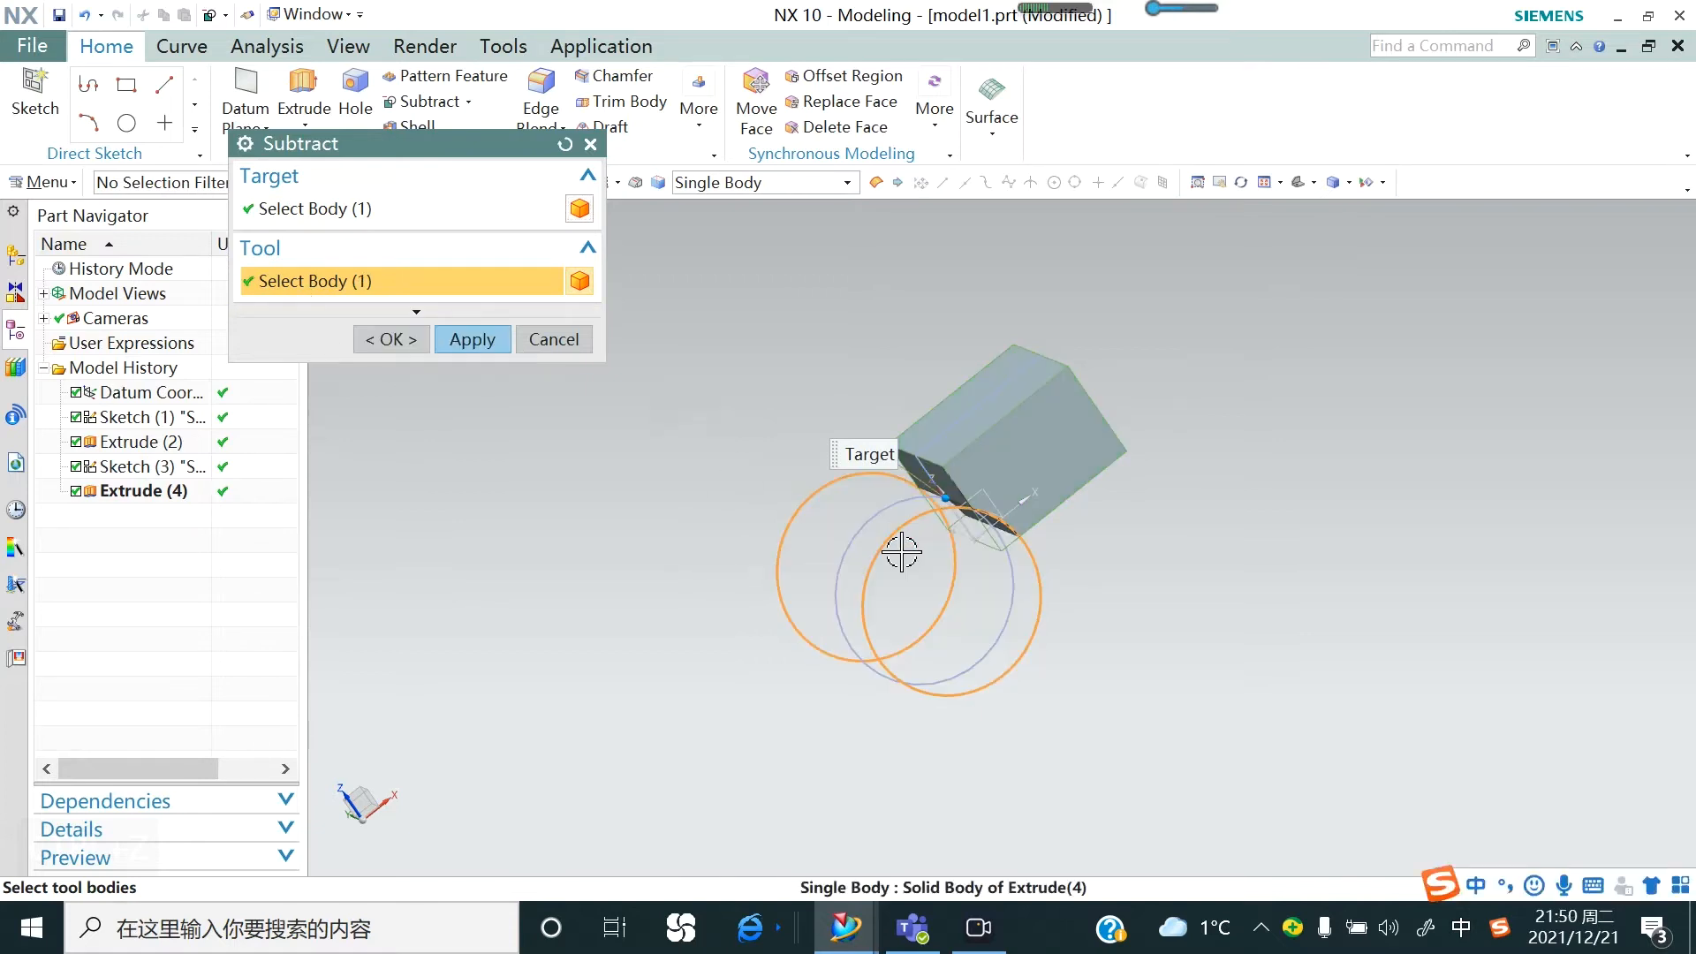
left_click(471, 341)
middle_click_drag(964, 636, 962, 521)
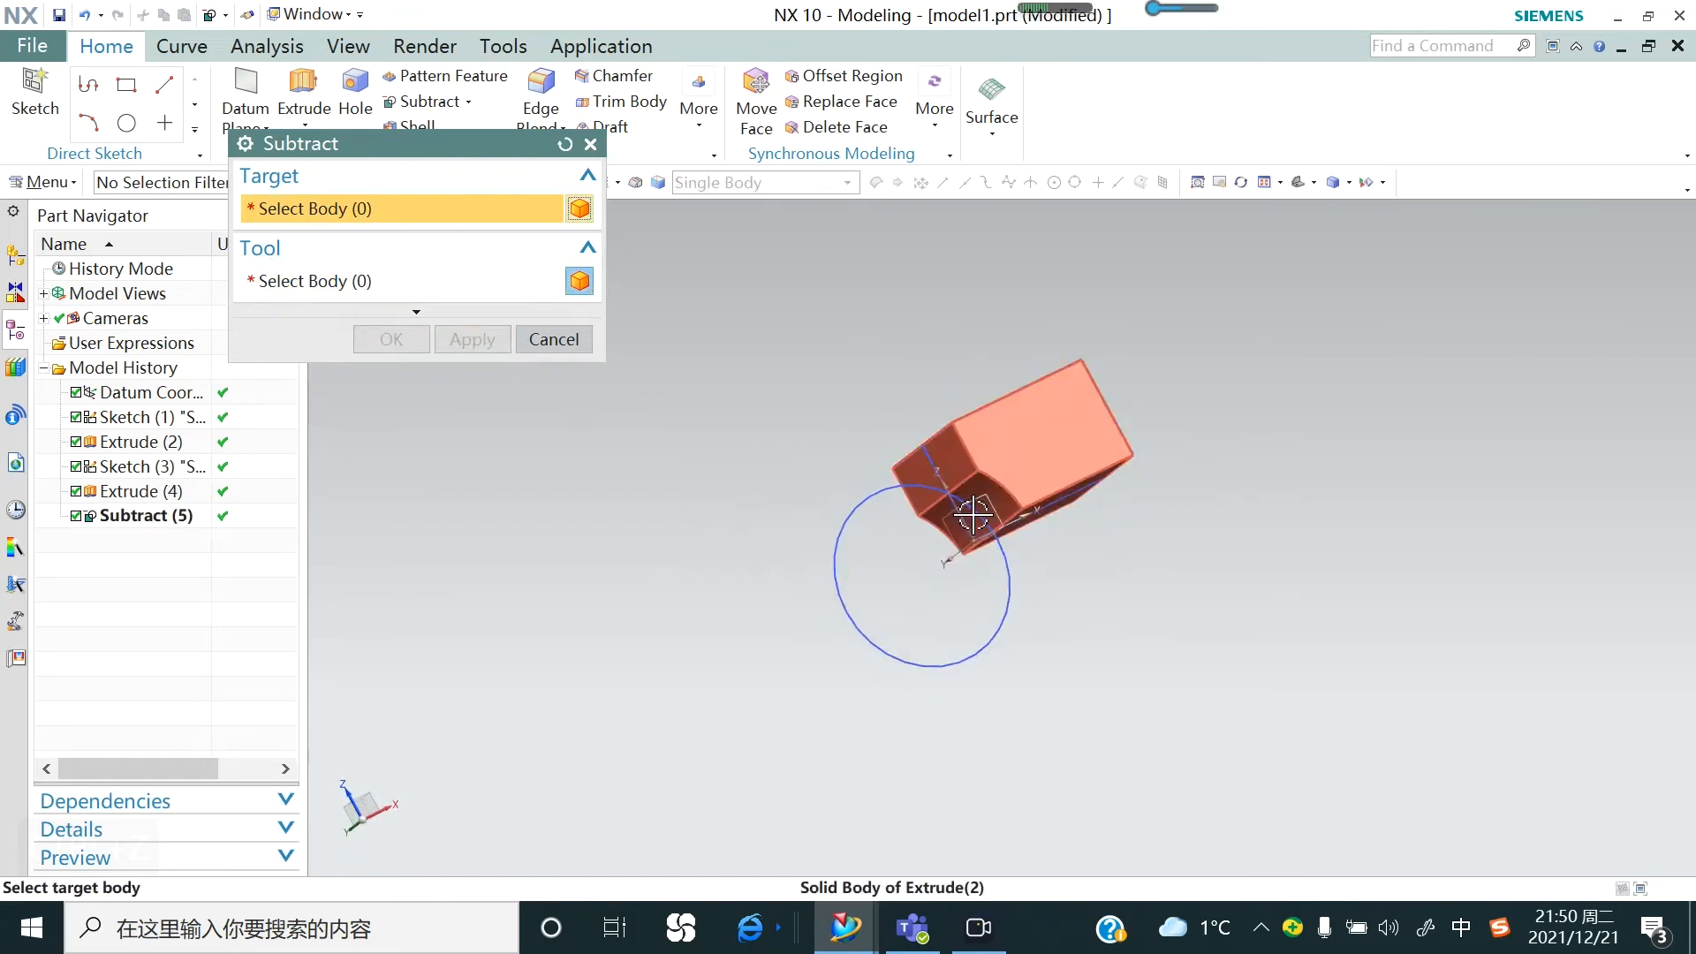
key("ctrl+z")
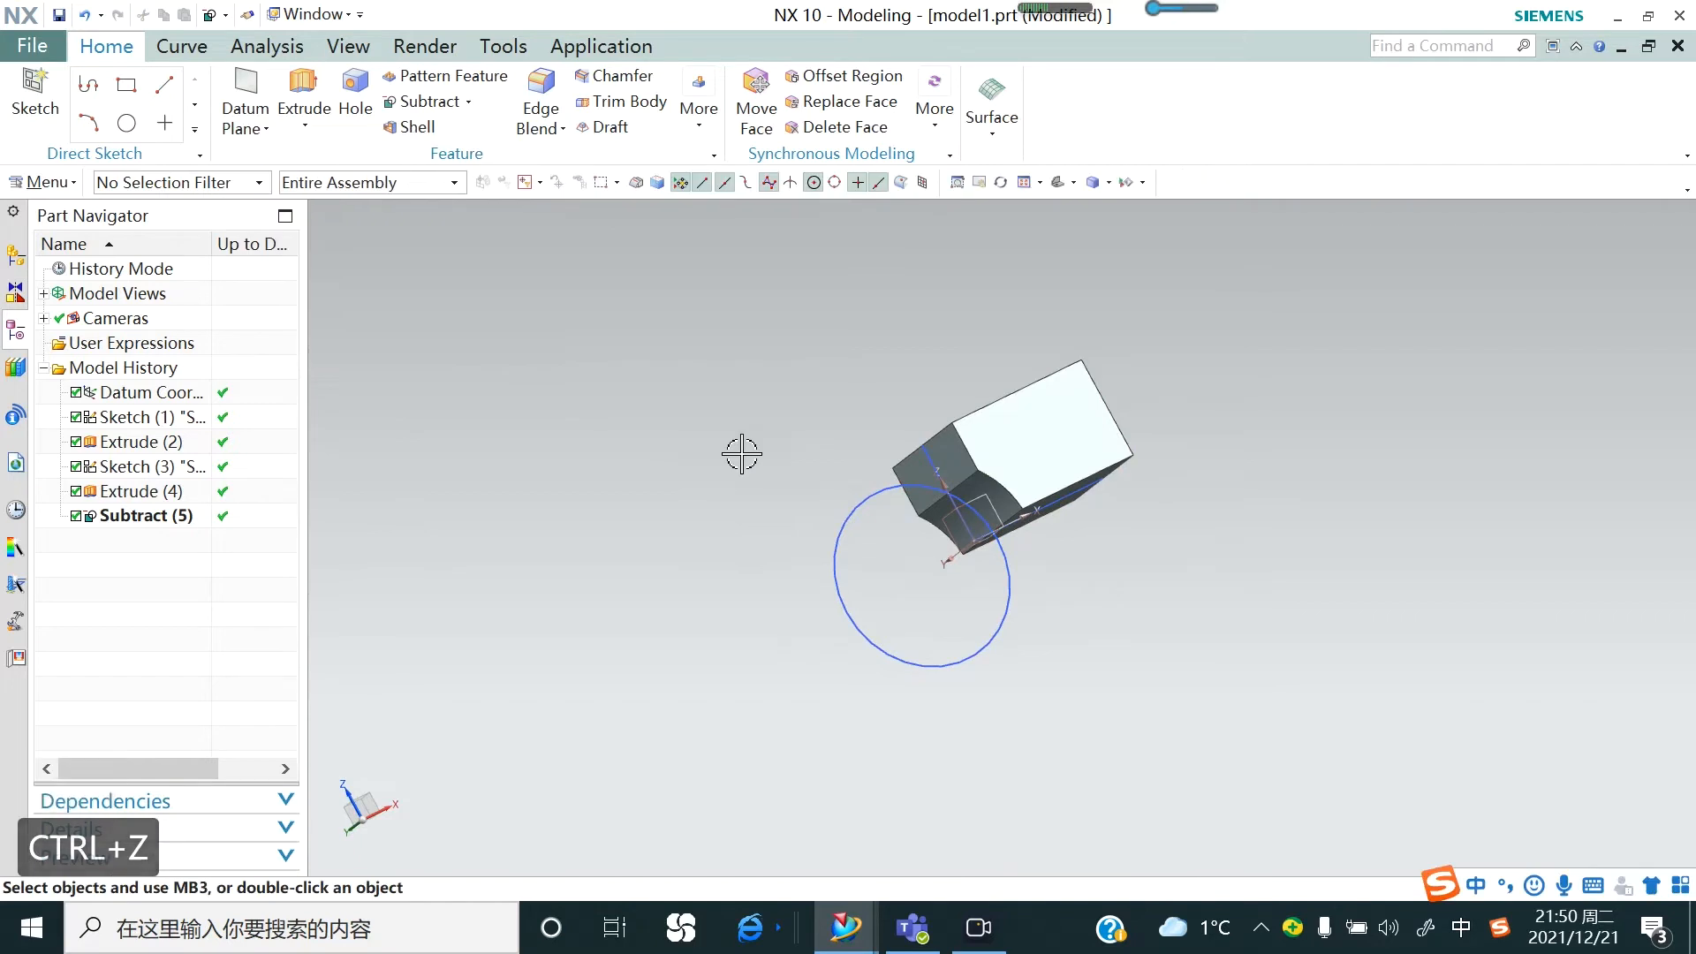
key("ctrl+z")
Subtract the block from the cylinder, inspect the notch, and undo the subtraction
middle_click_drag(741, 449, 748, 491)
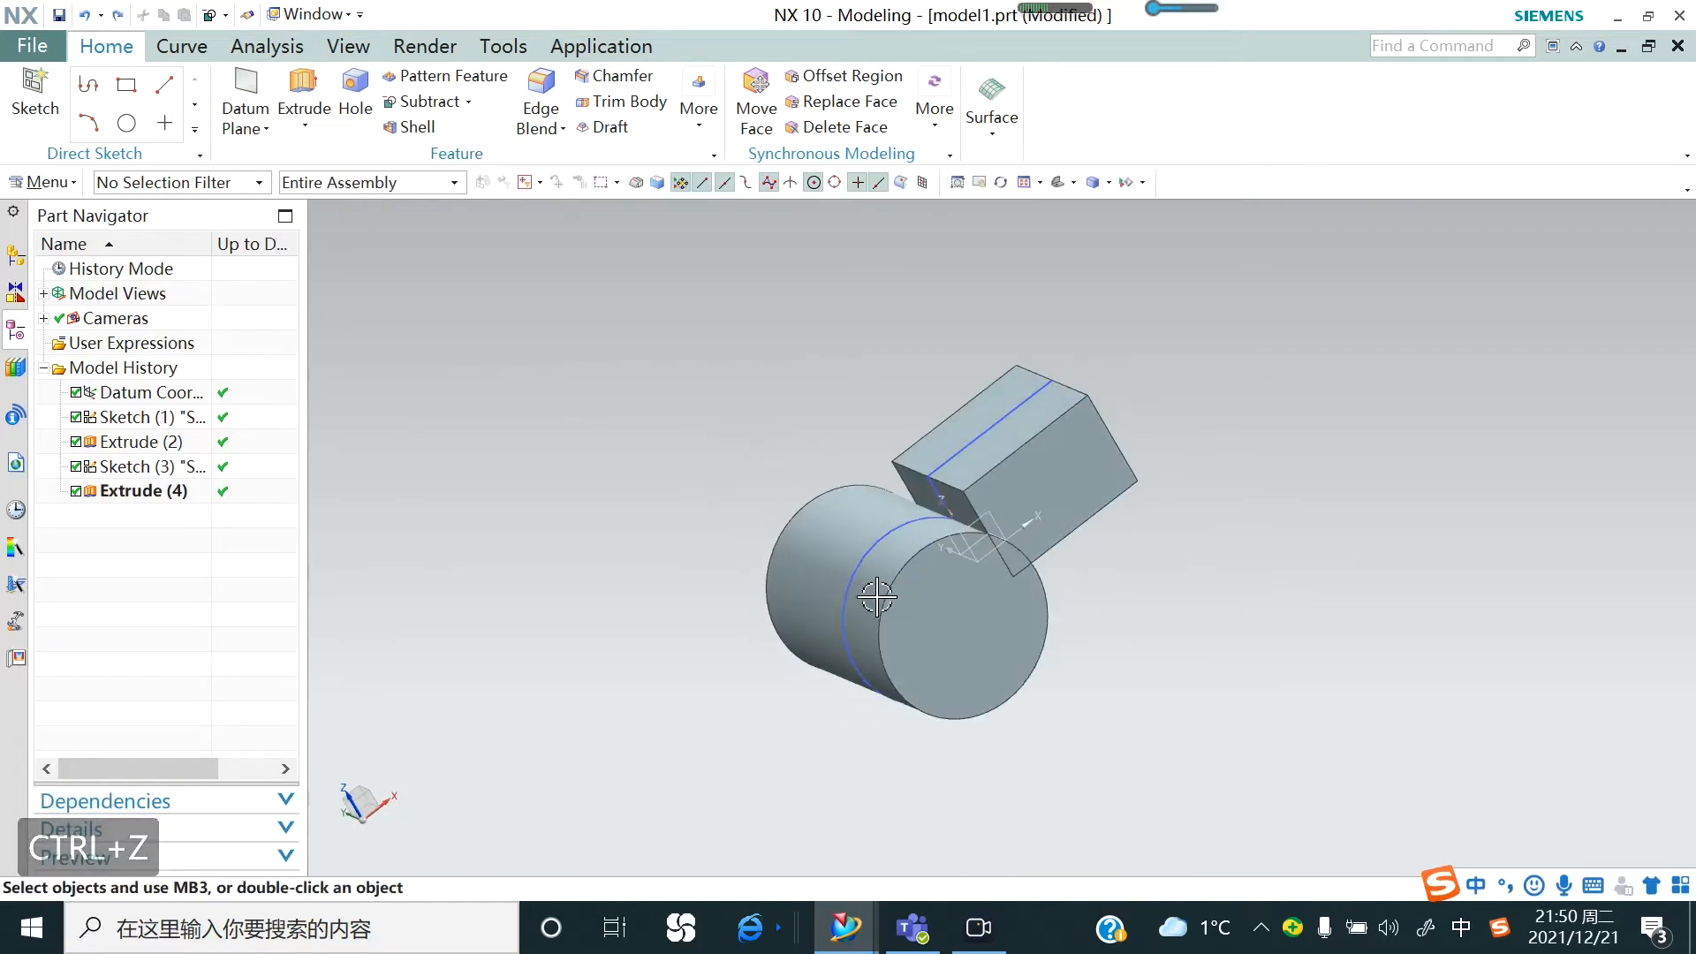
left_click(430, 102)
left_click(918, 603)
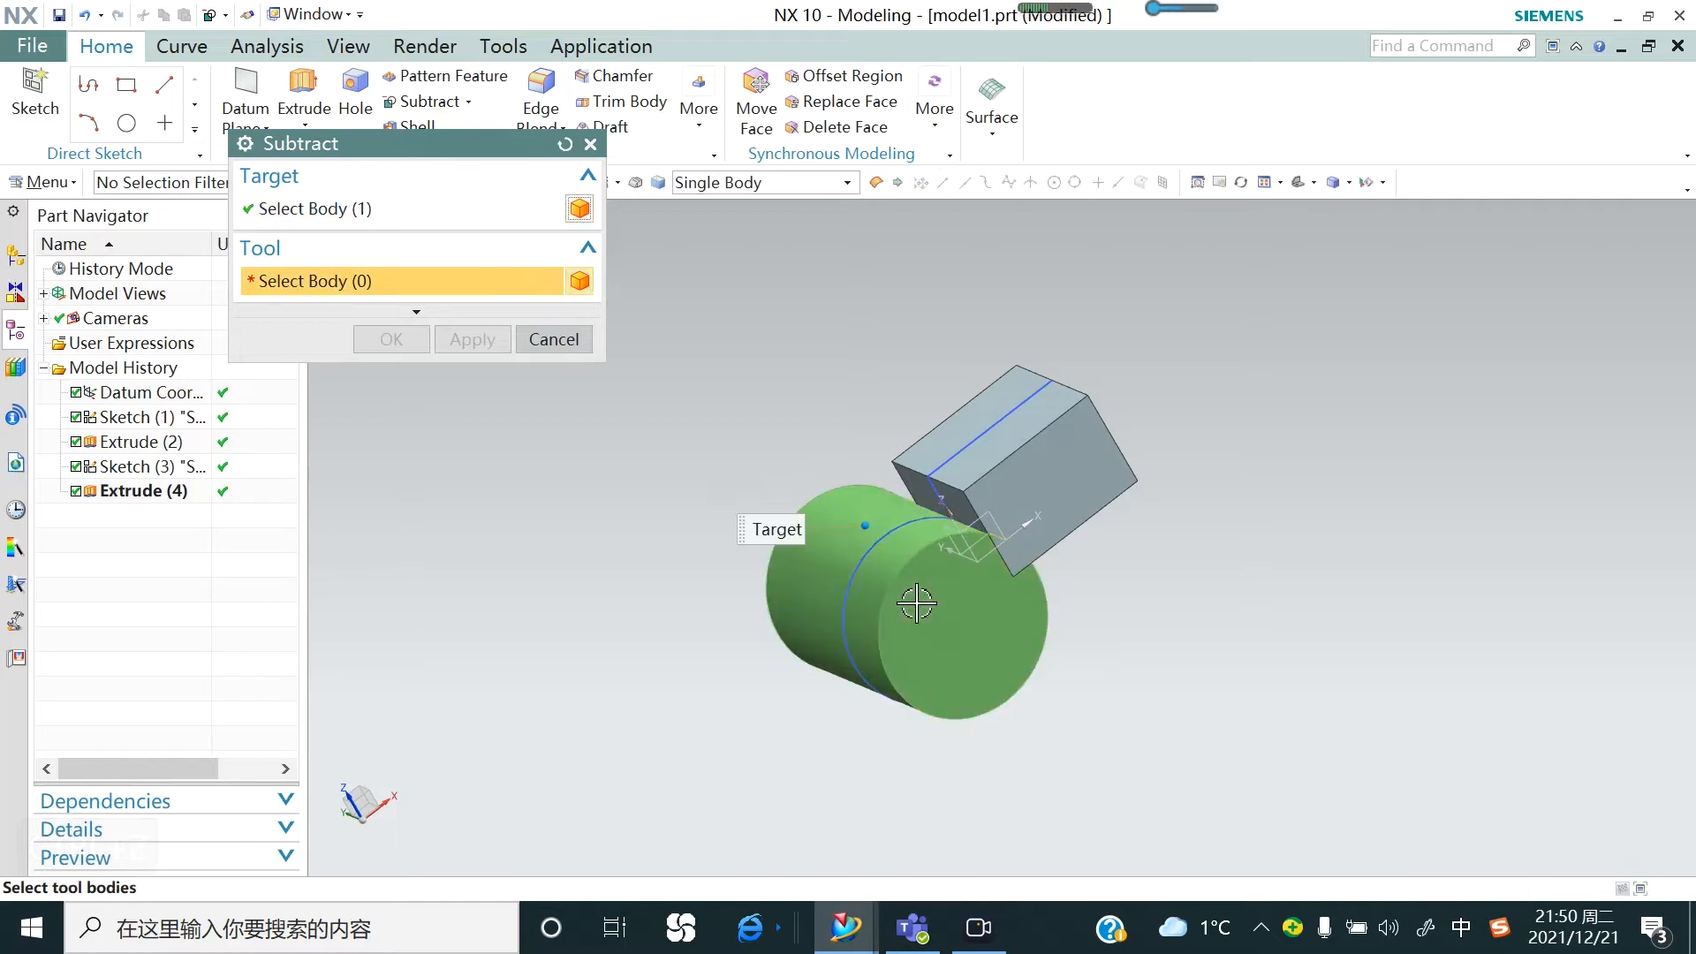
left_click(1032, 461)
left_click(473, 339)
middle_click_drag(825, 607, 994, 628)
key("ctrl+z")
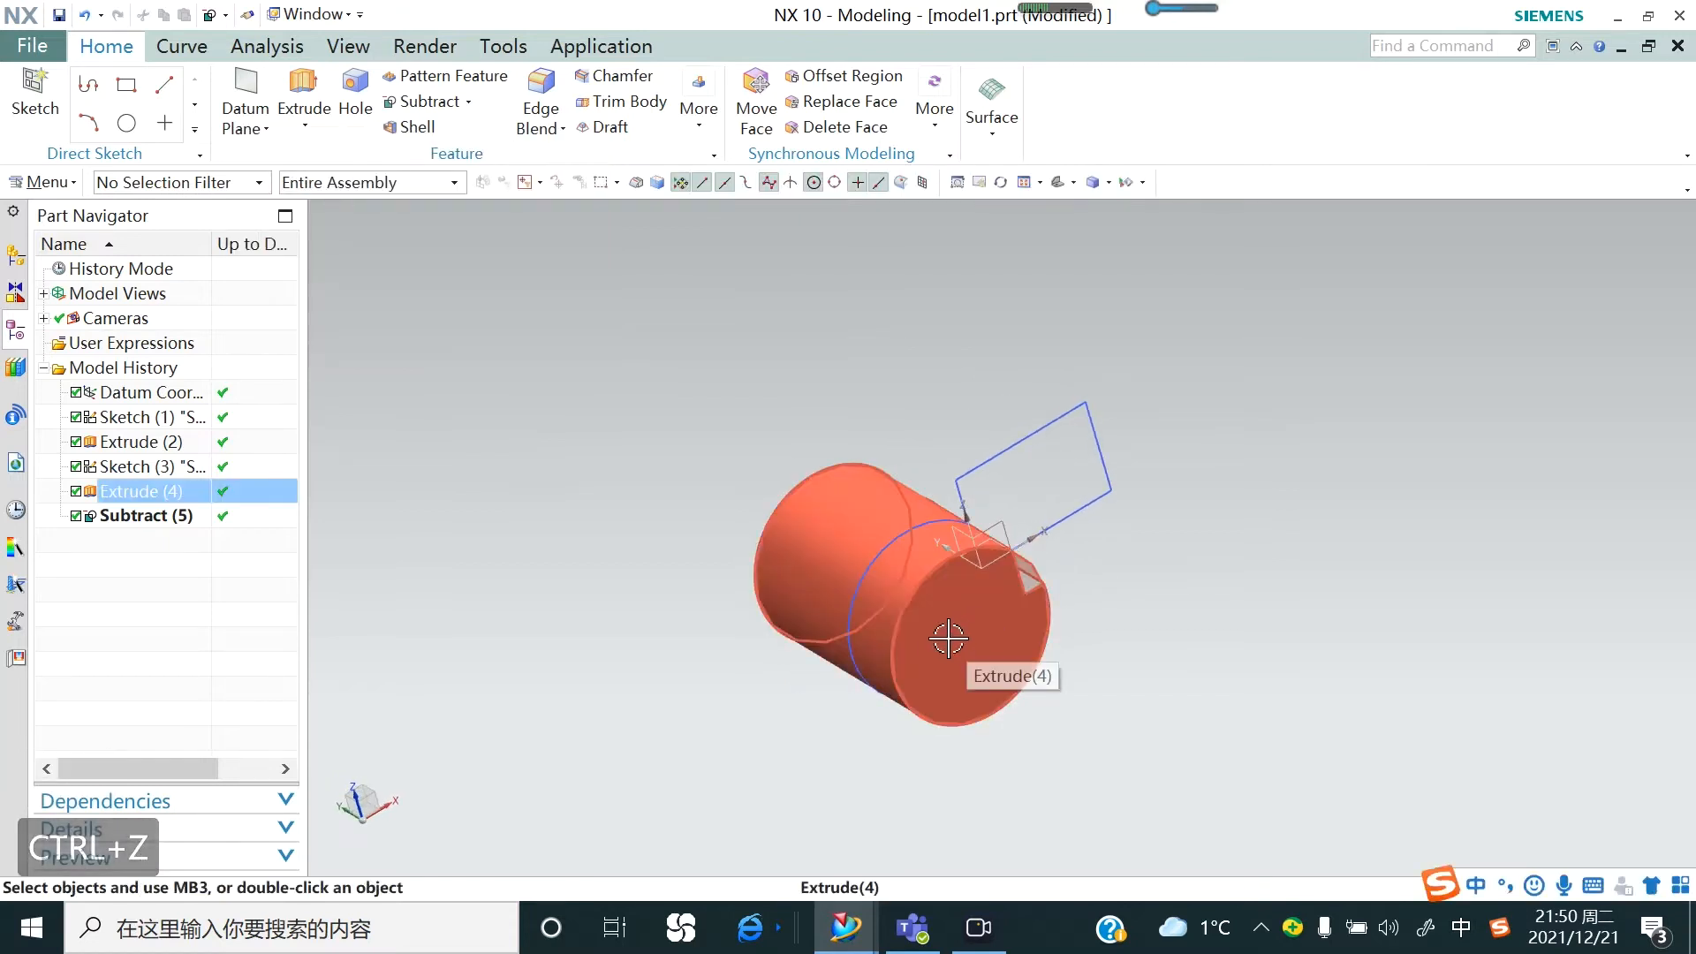
key("ctrl+z")
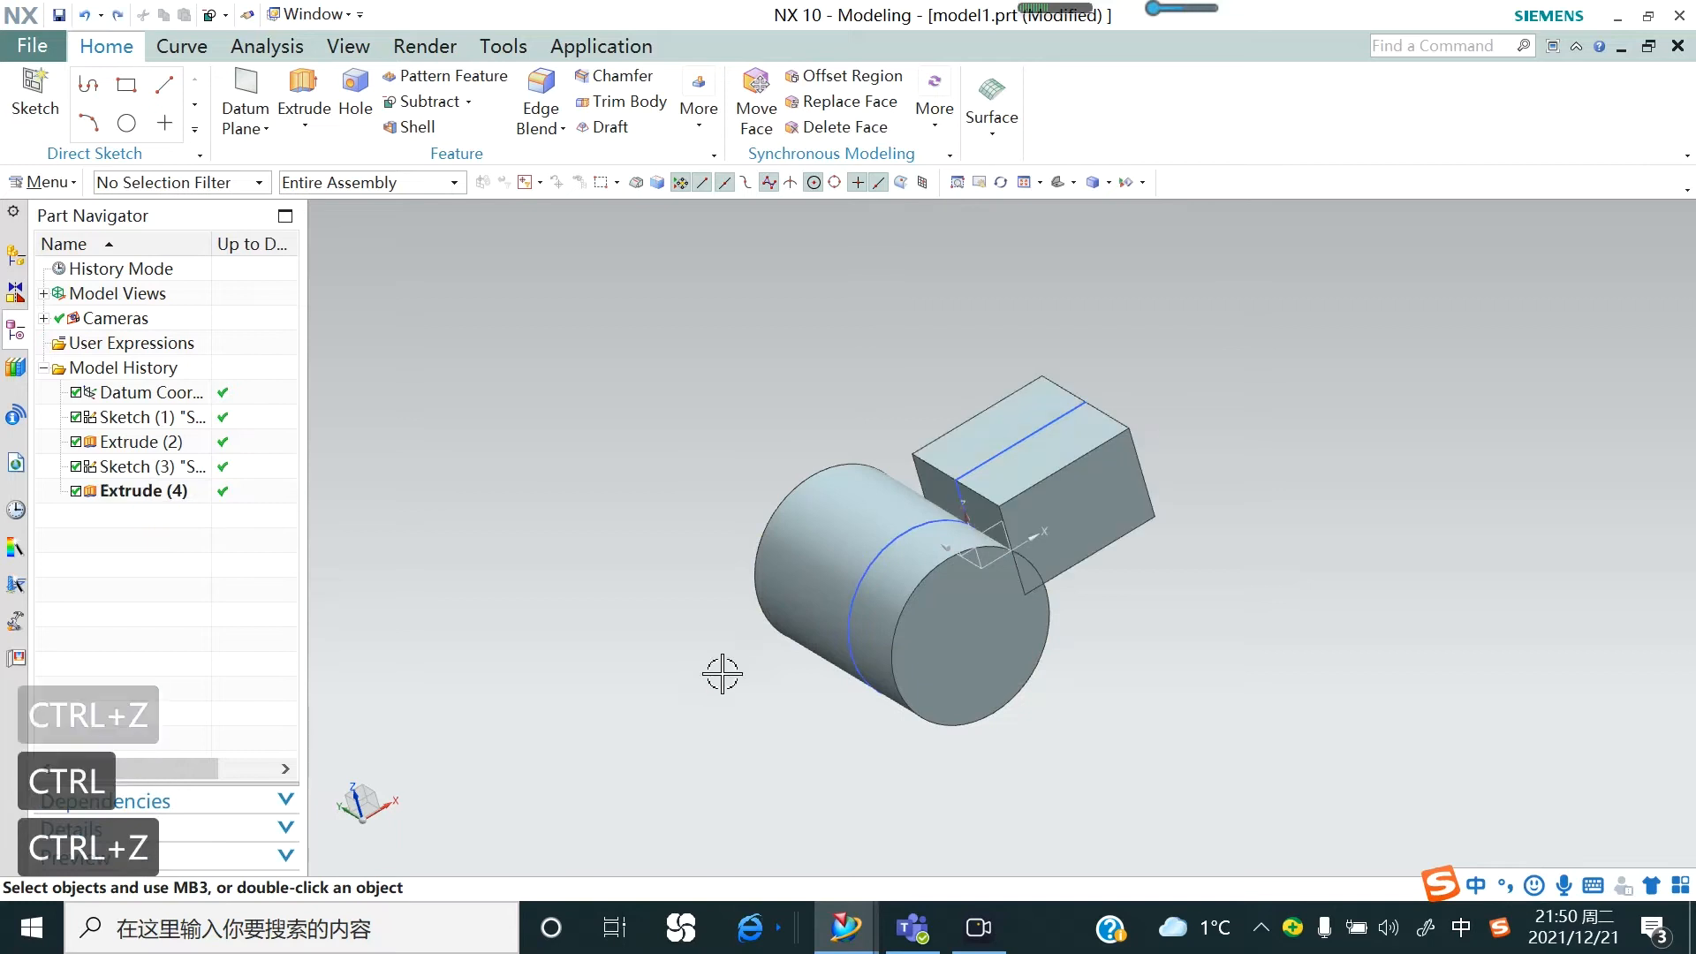
Intersect the block as target with the cylinder as tool, keeping only their common volume
left_click(468, 103)
left_click(462, 176)
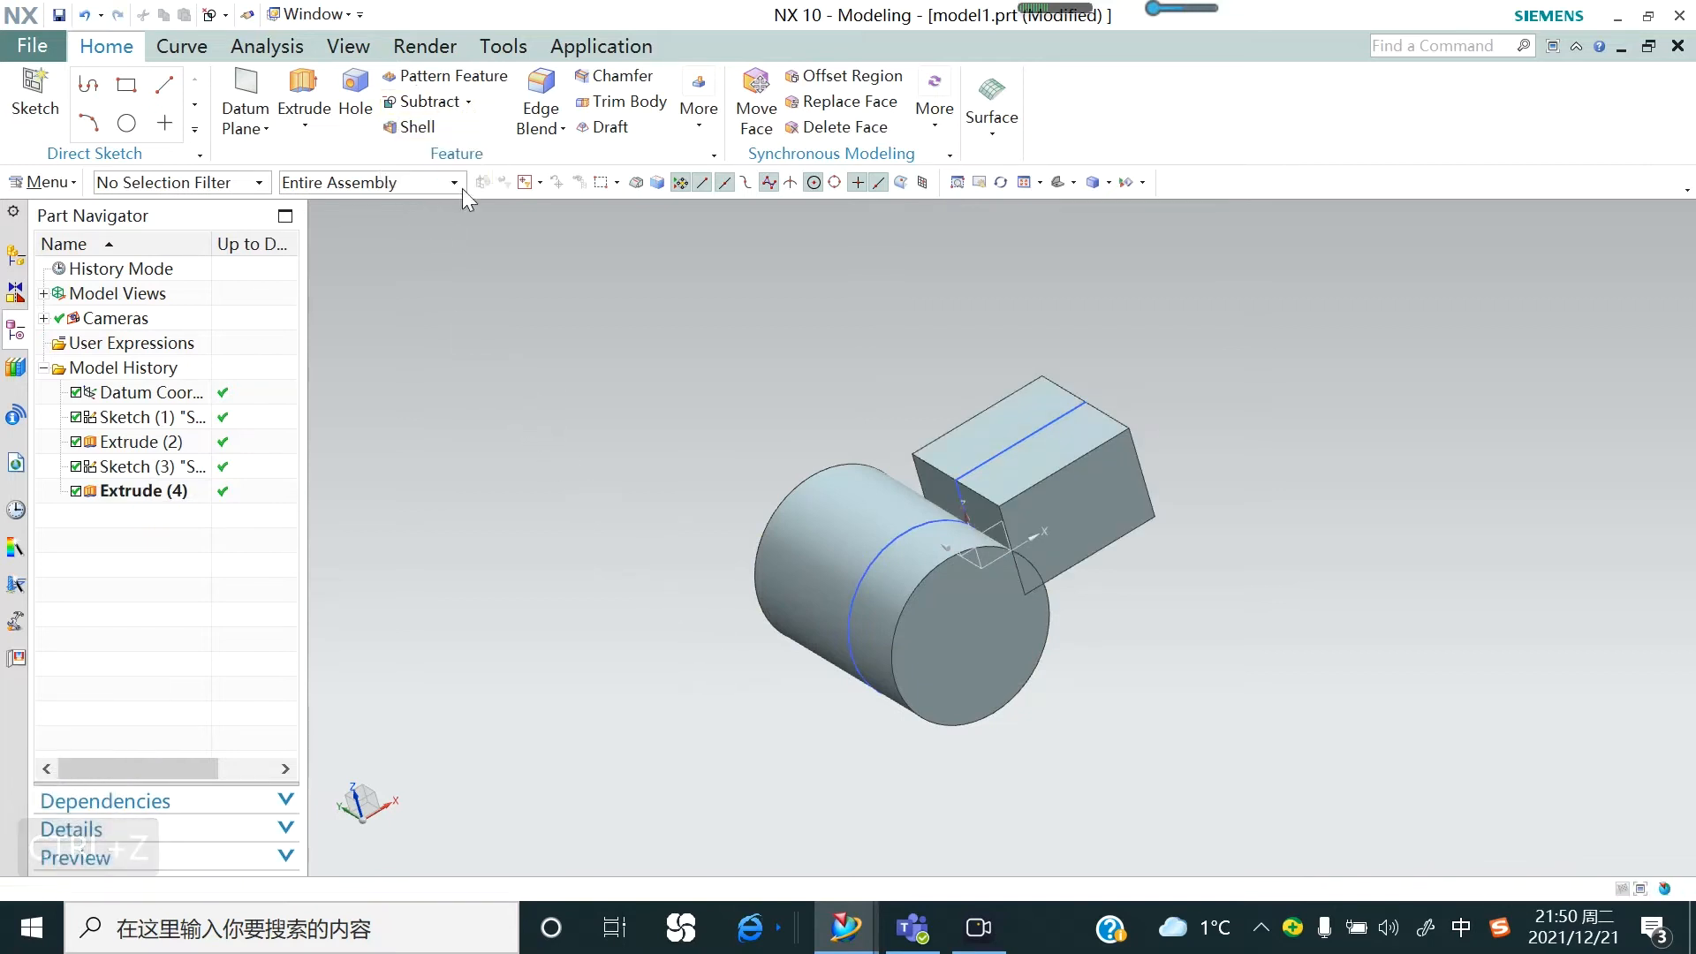
left_click(1016, 472)
left_click(946, 572)
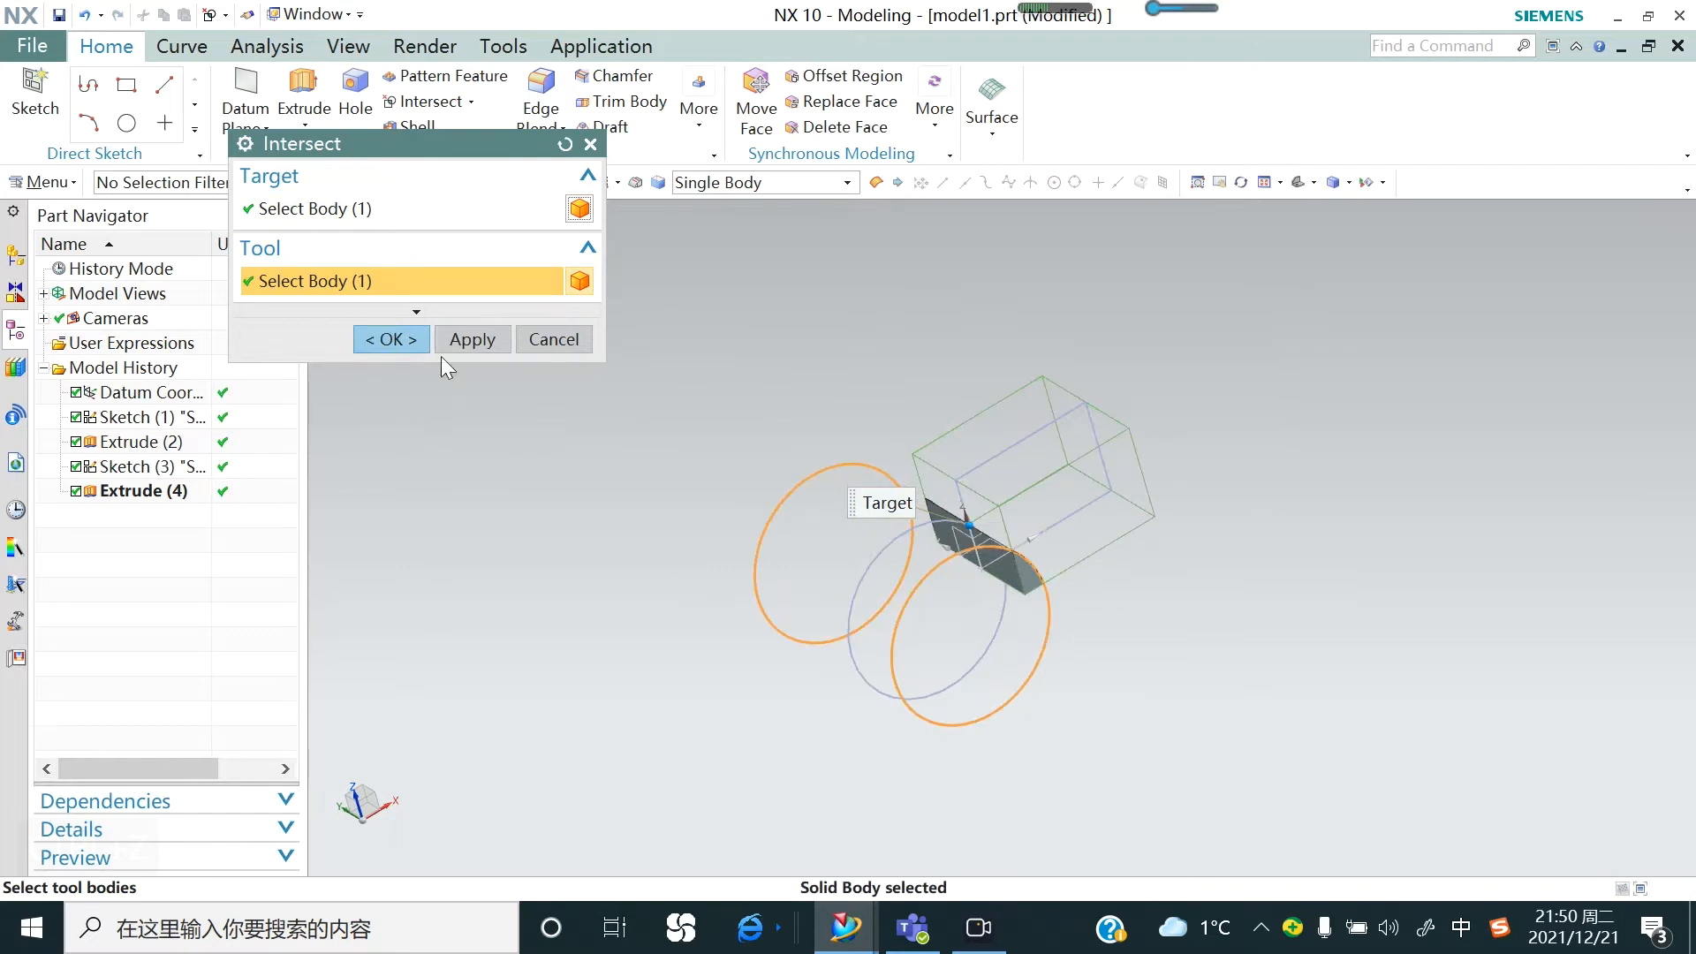
left_click(415, 313)
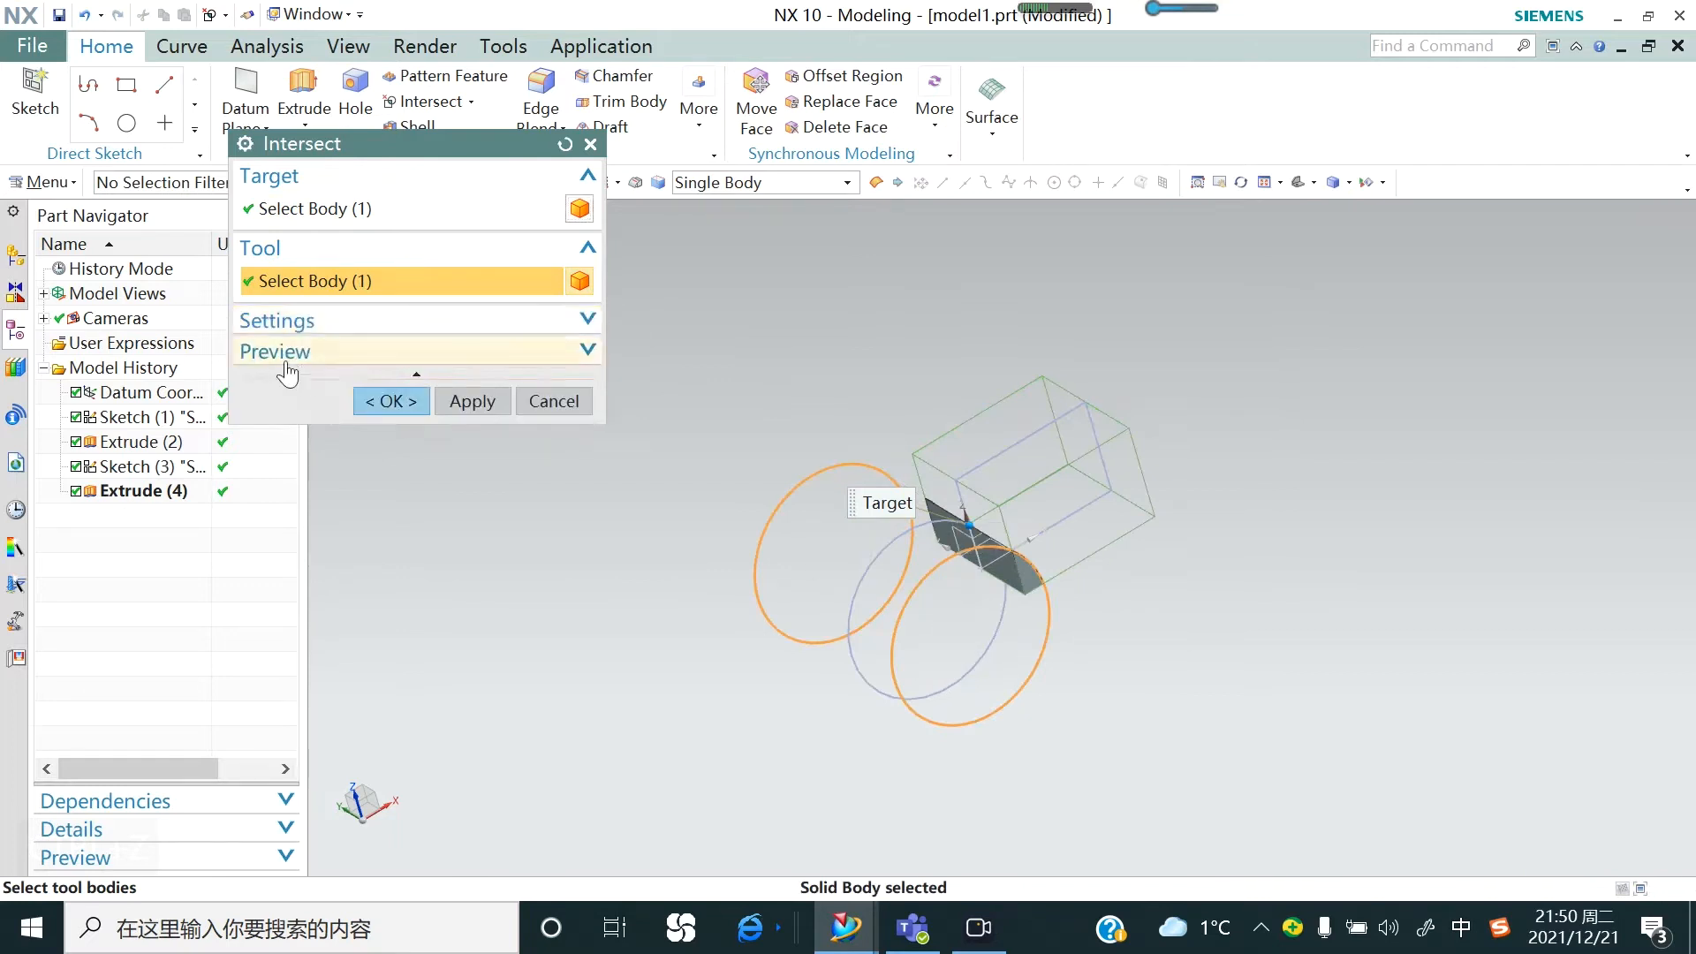
left_click(474, 402)
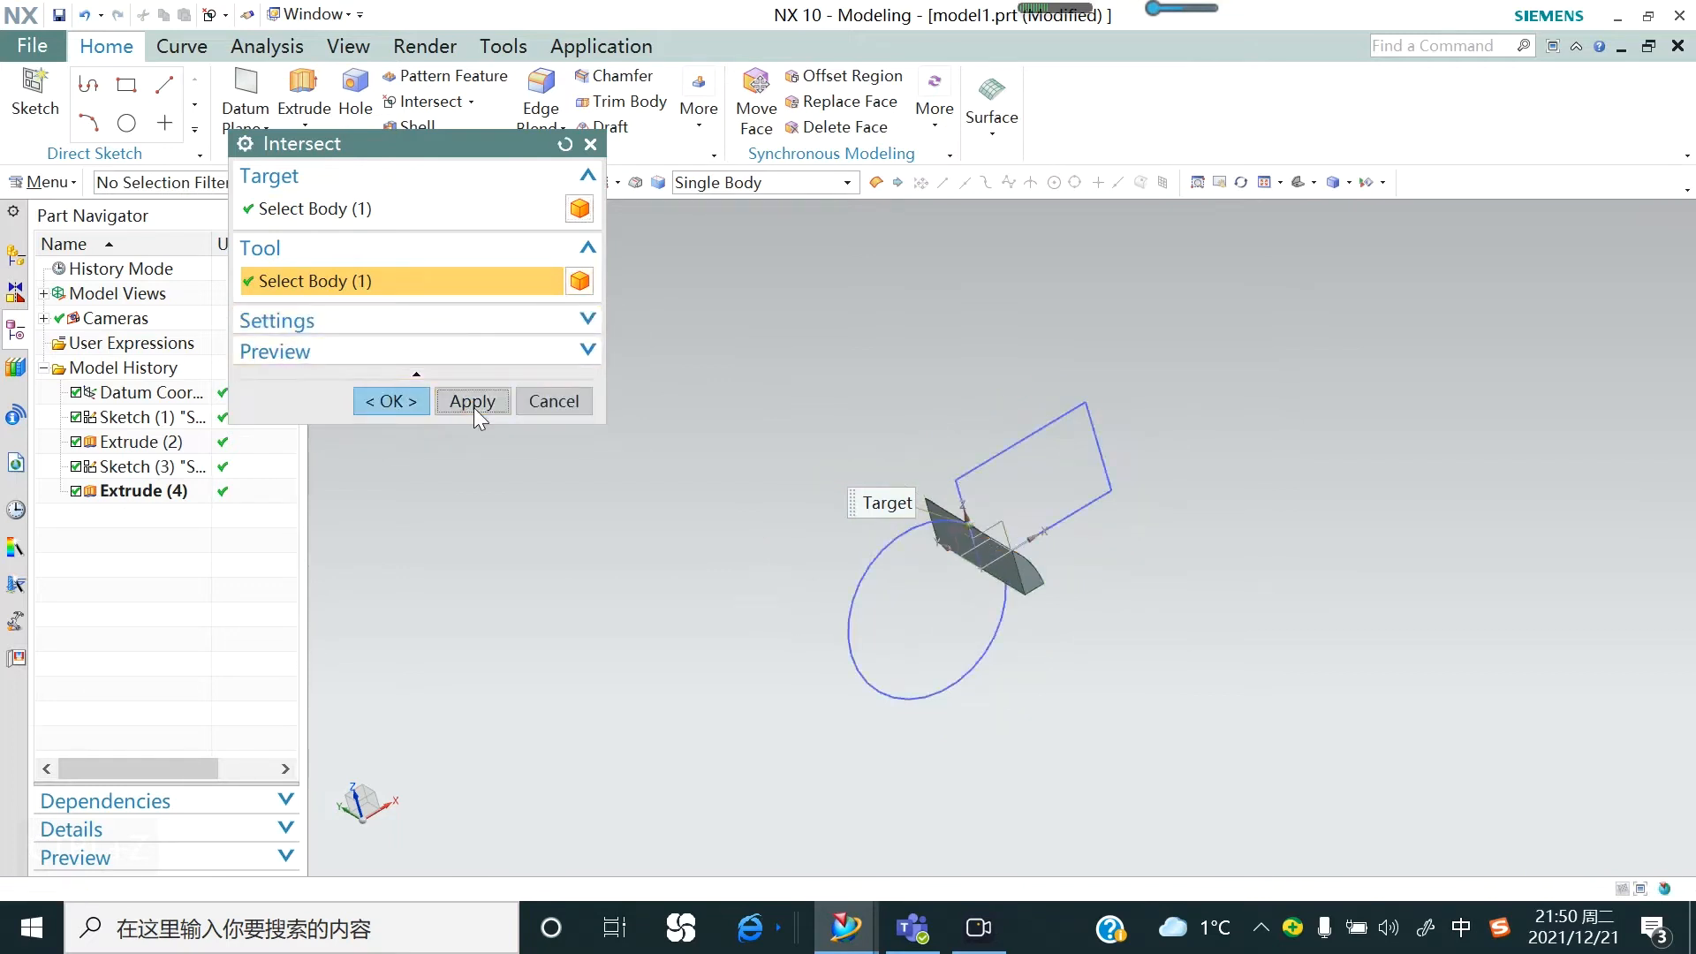
mouse_move(928, 644)
middle_mouse_down()
mouse_move(878, 651)
mouse_move(911, 639)
middle_mouse_up()
scroll(1000, 596, "up", 2)
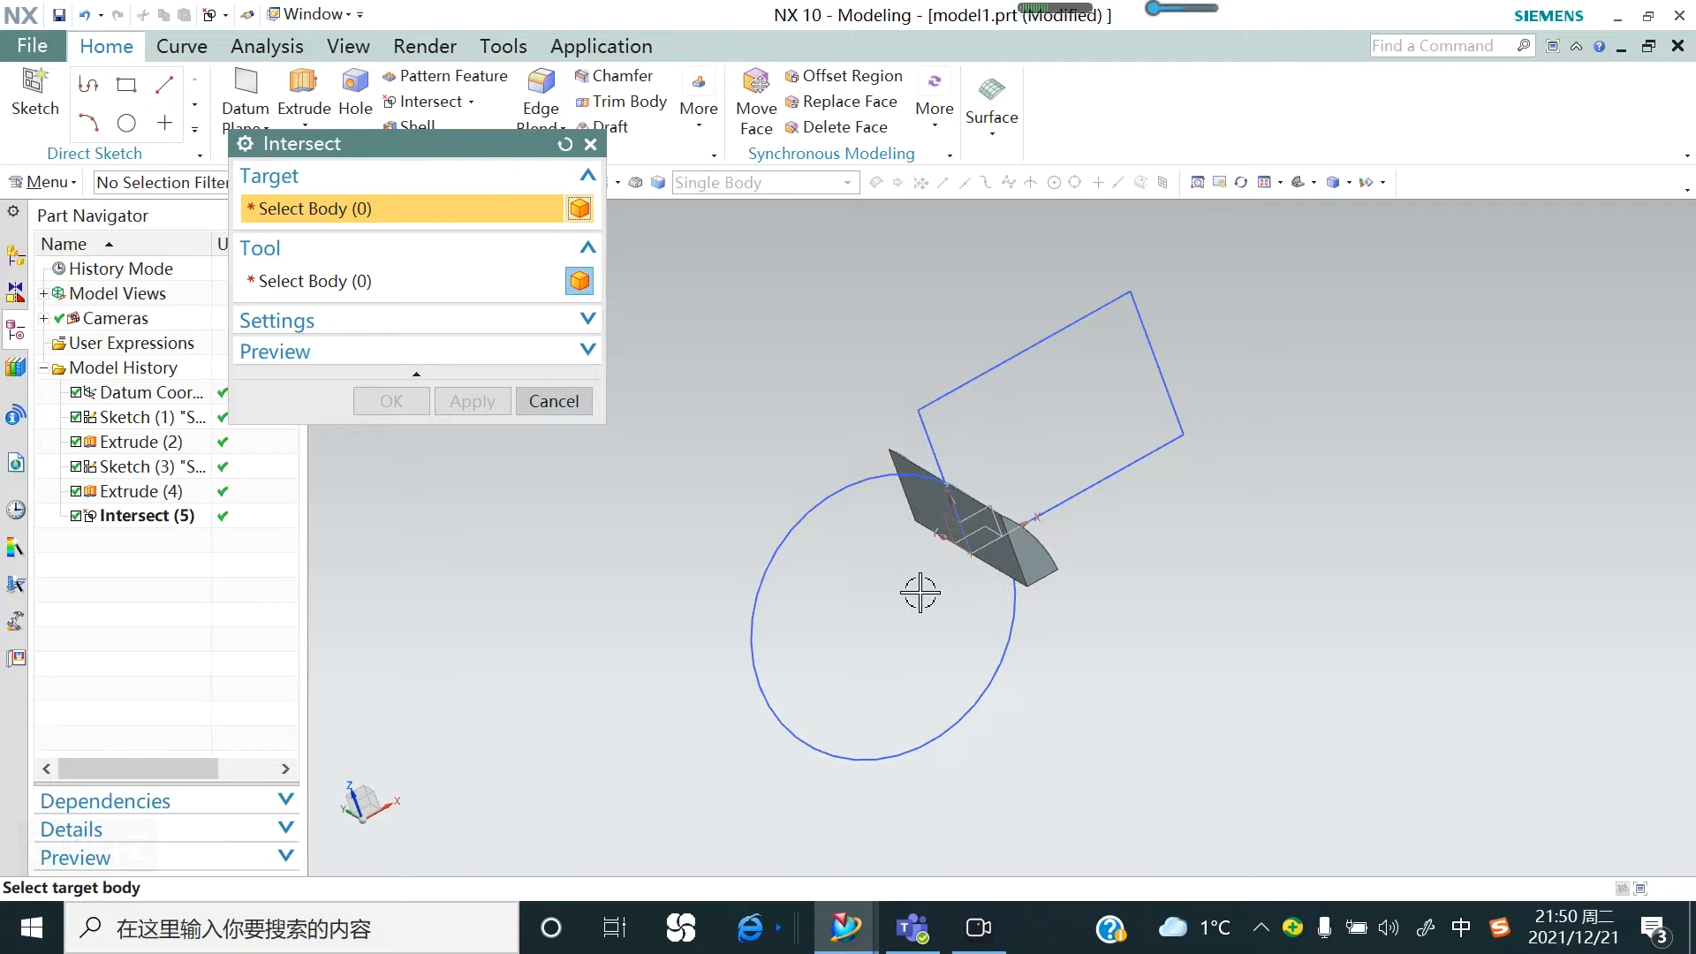
Draw a line feature about 23 mm long along ZC from the rectangle's upper corner nearest the circle
left_click(554, 401)
scroll(825, 560, "down", 3)
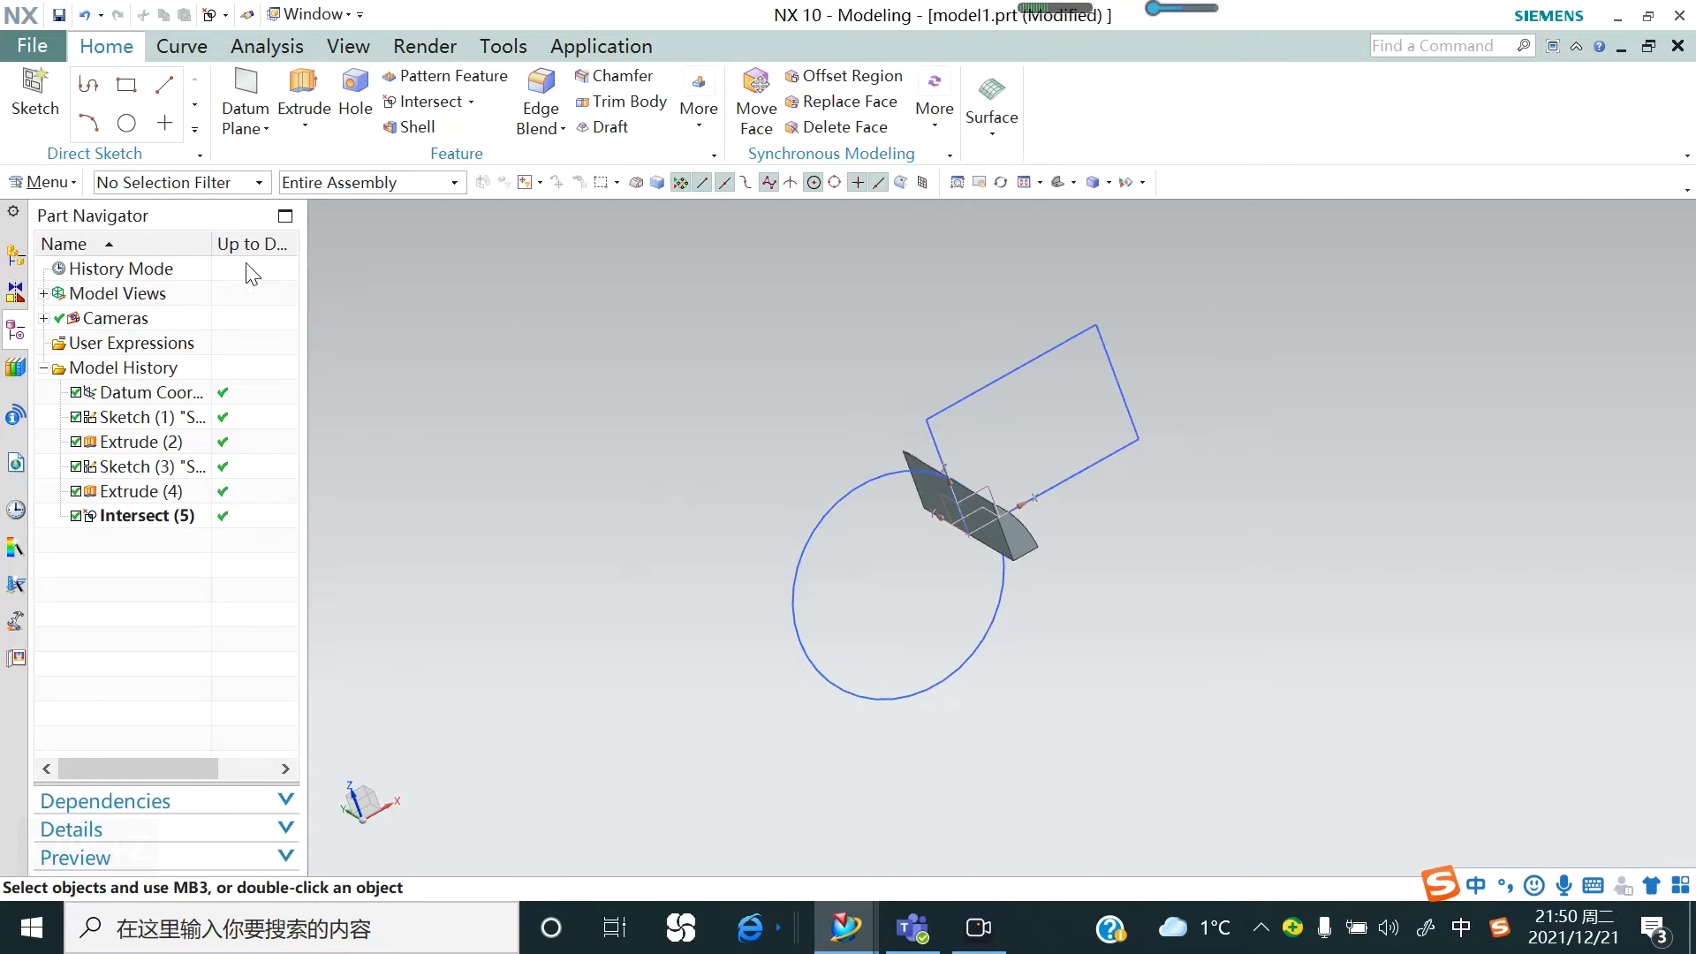
left_click(182, 48)
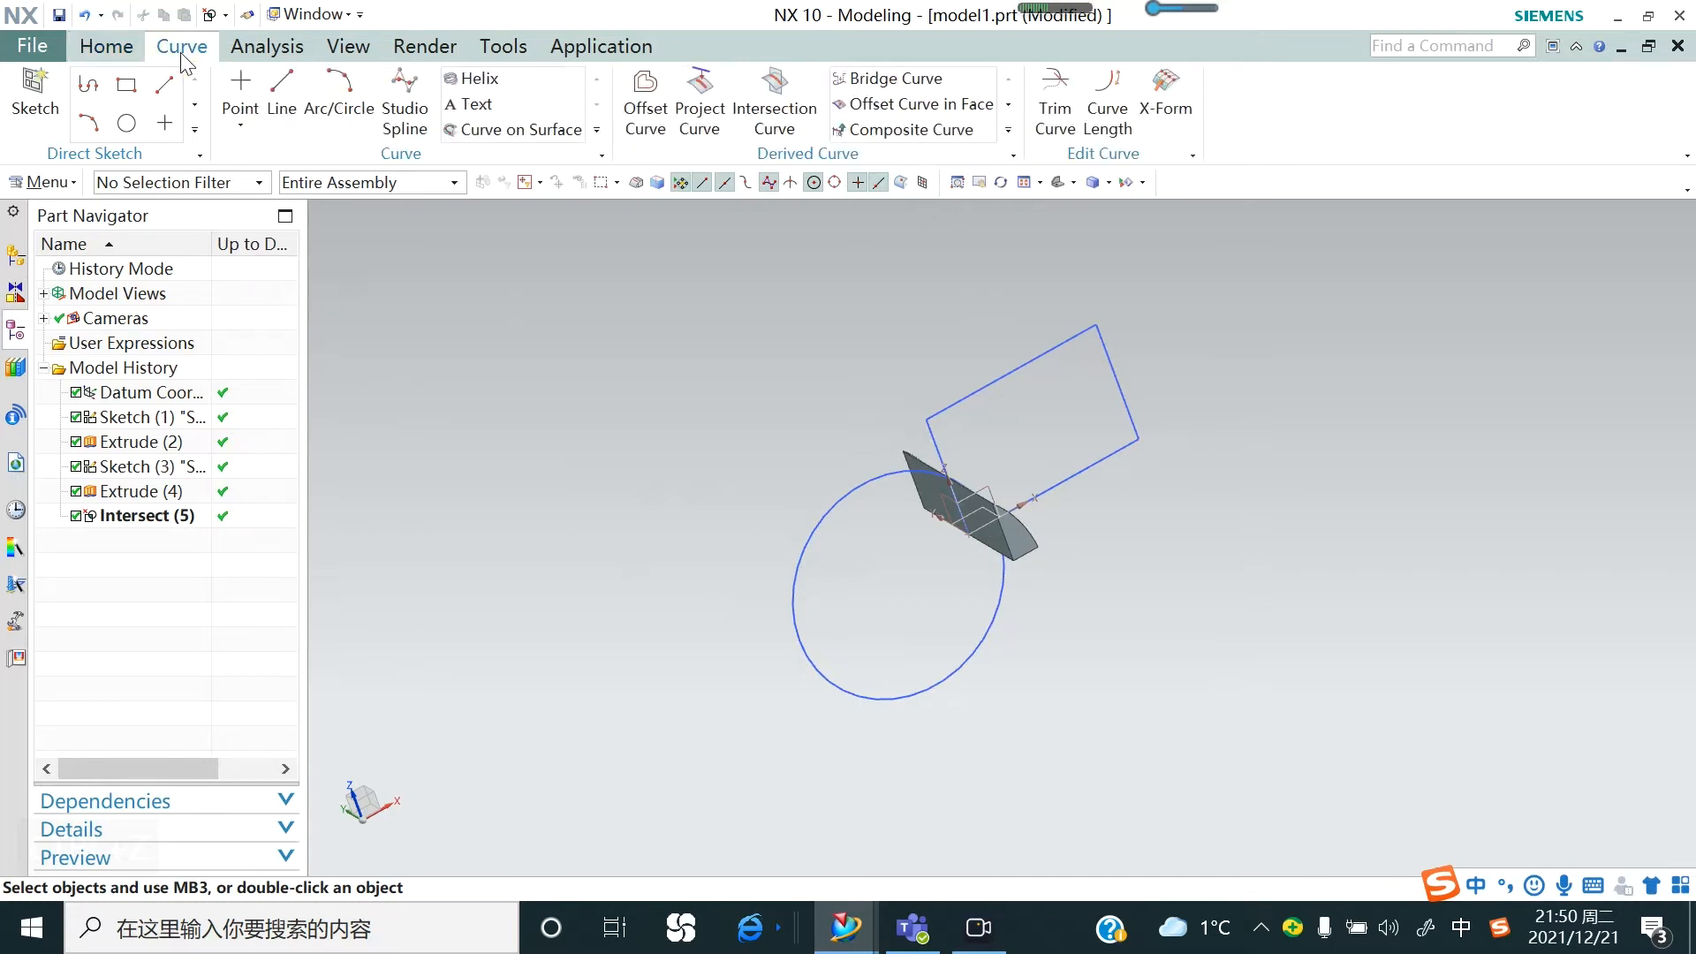
left_click(279, 110)
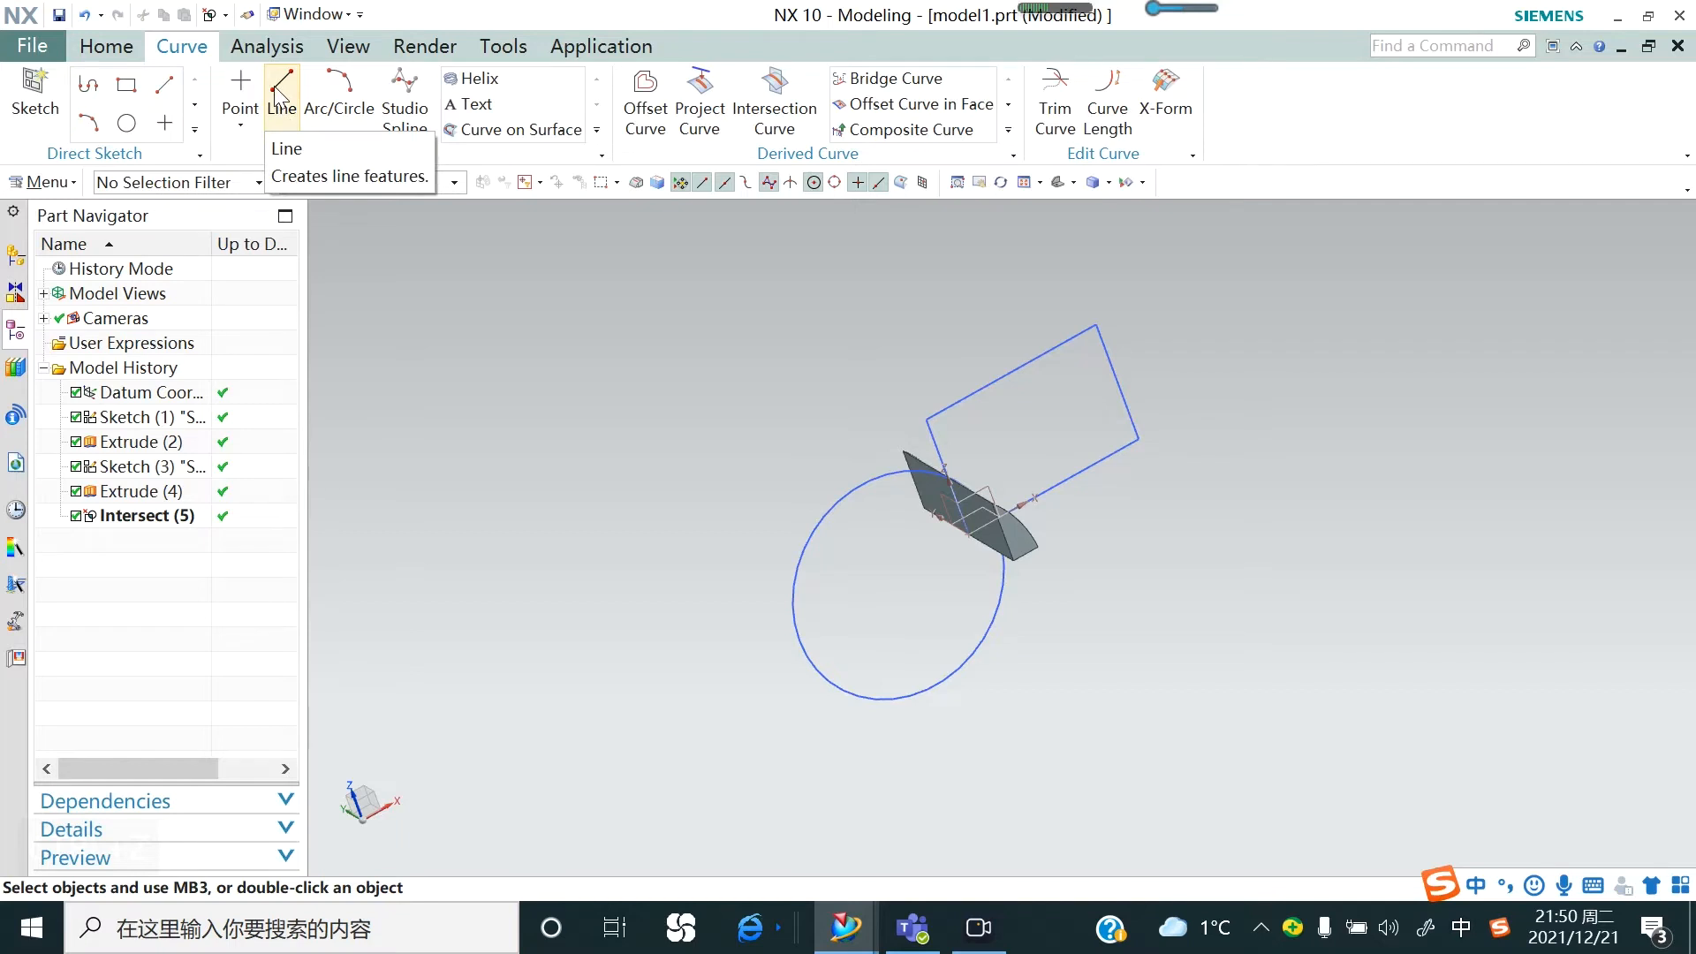
left_click(926, 418)
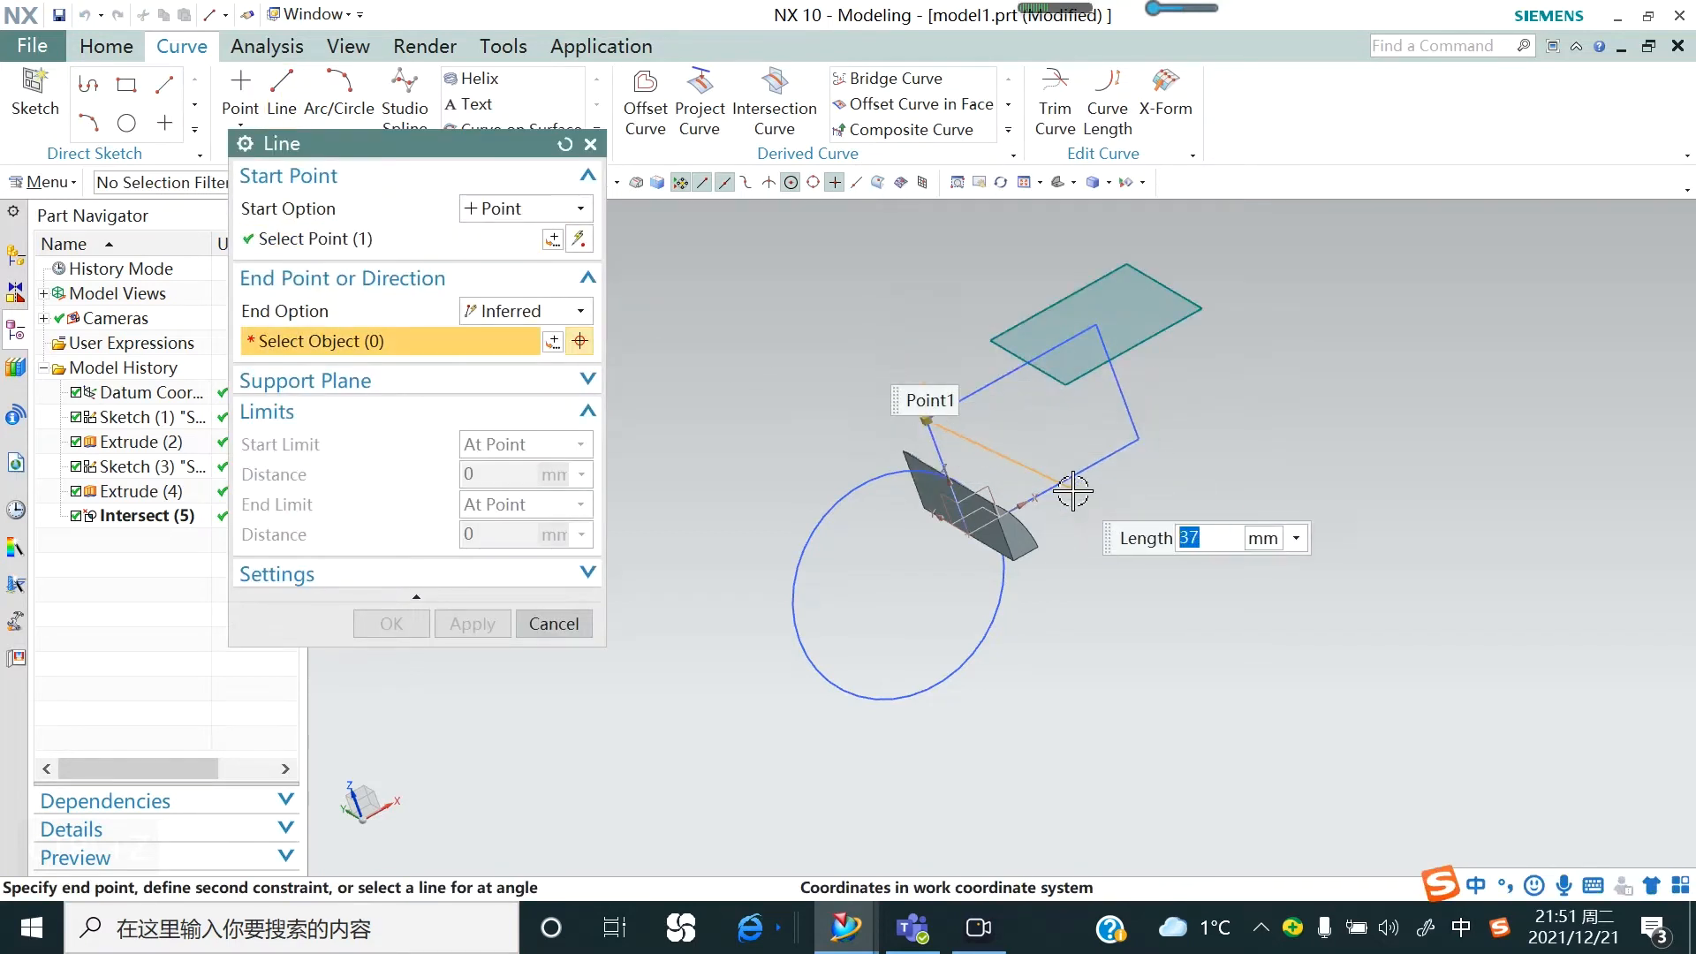
scroll(972, 441, "up", 3)
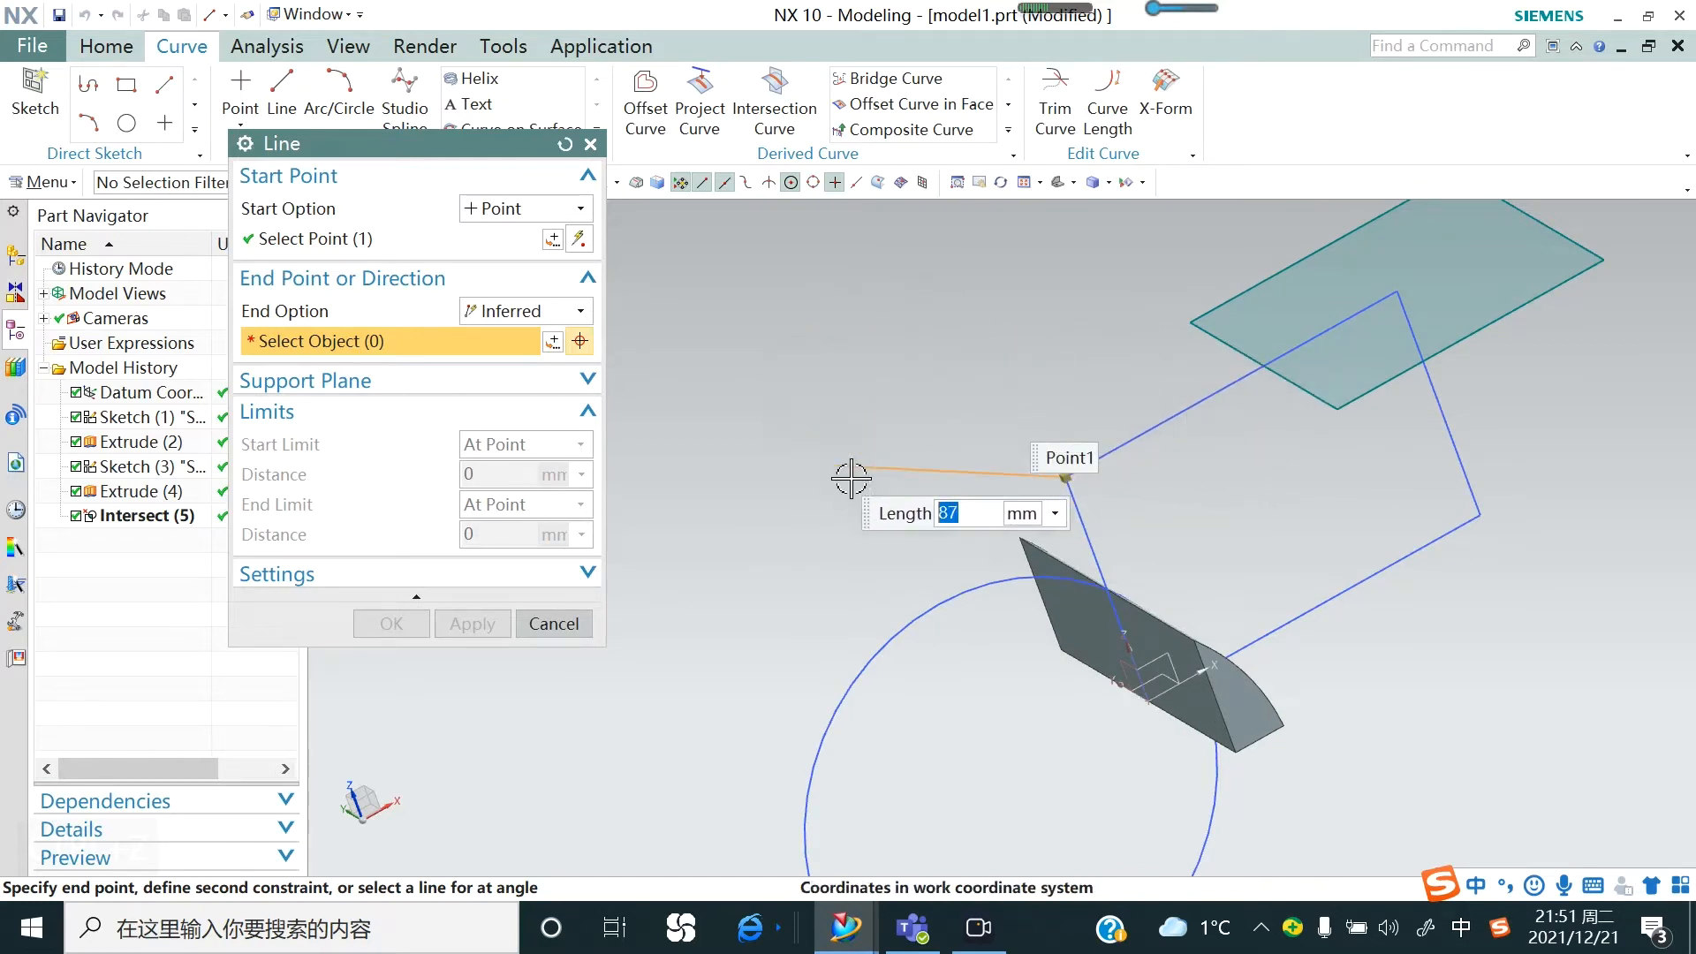
scroll(919, 473, "up", 1)
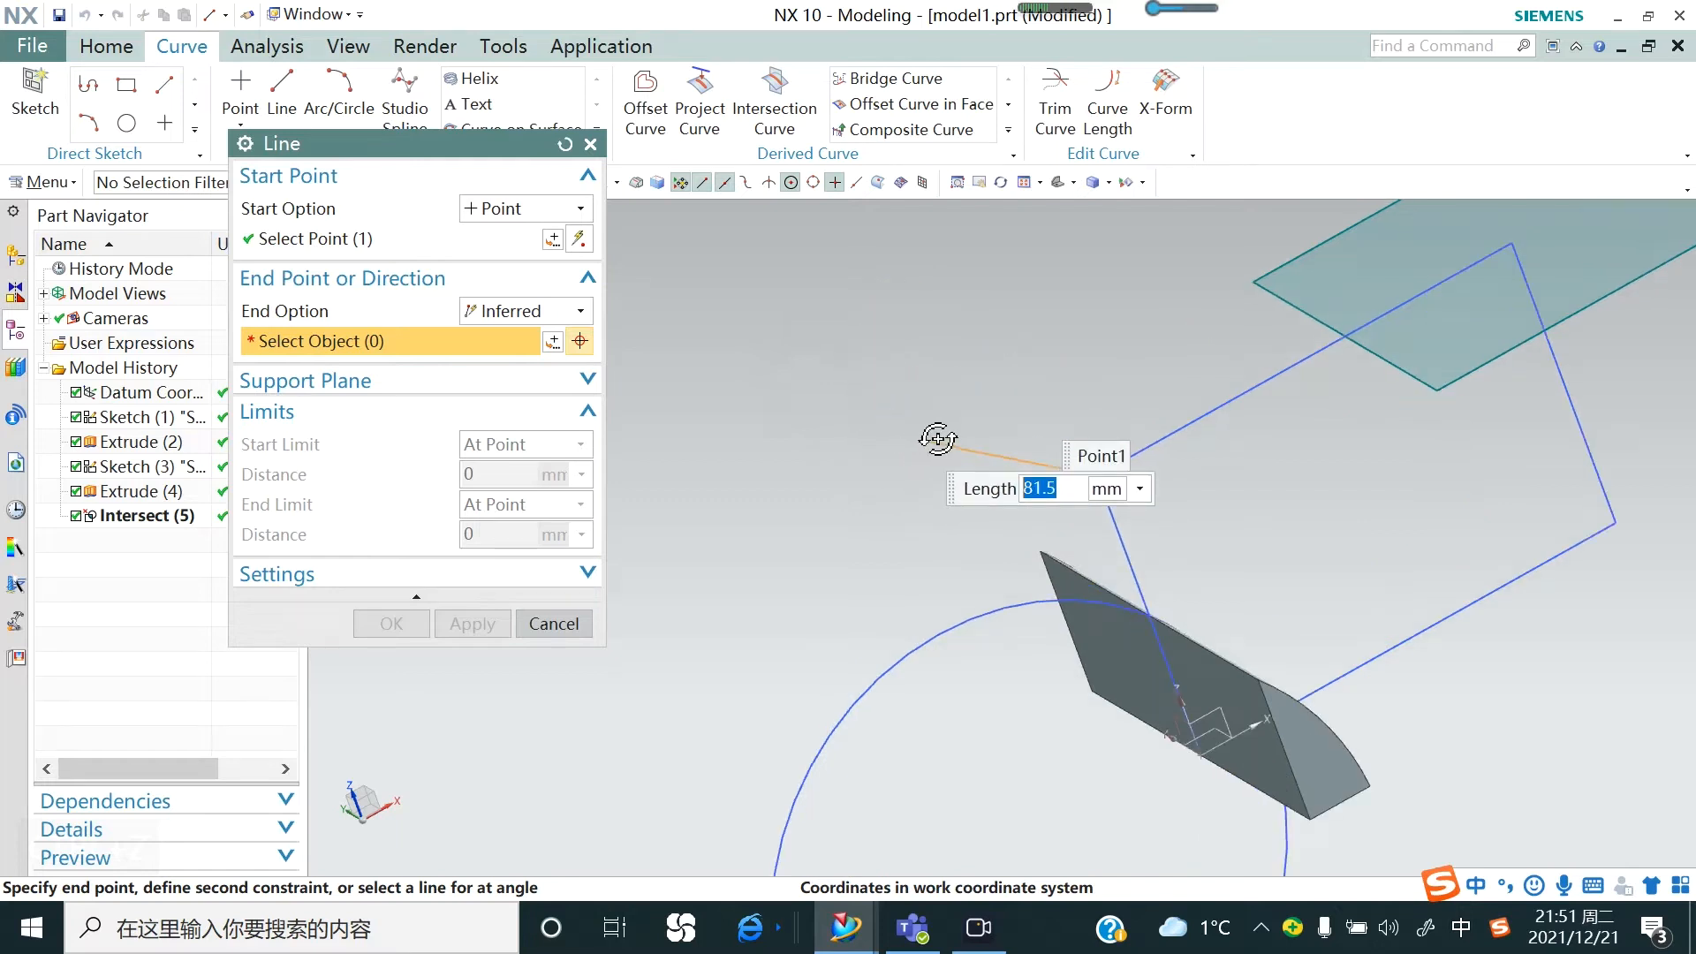
middle_click_drag(938, 439, 954, 428)
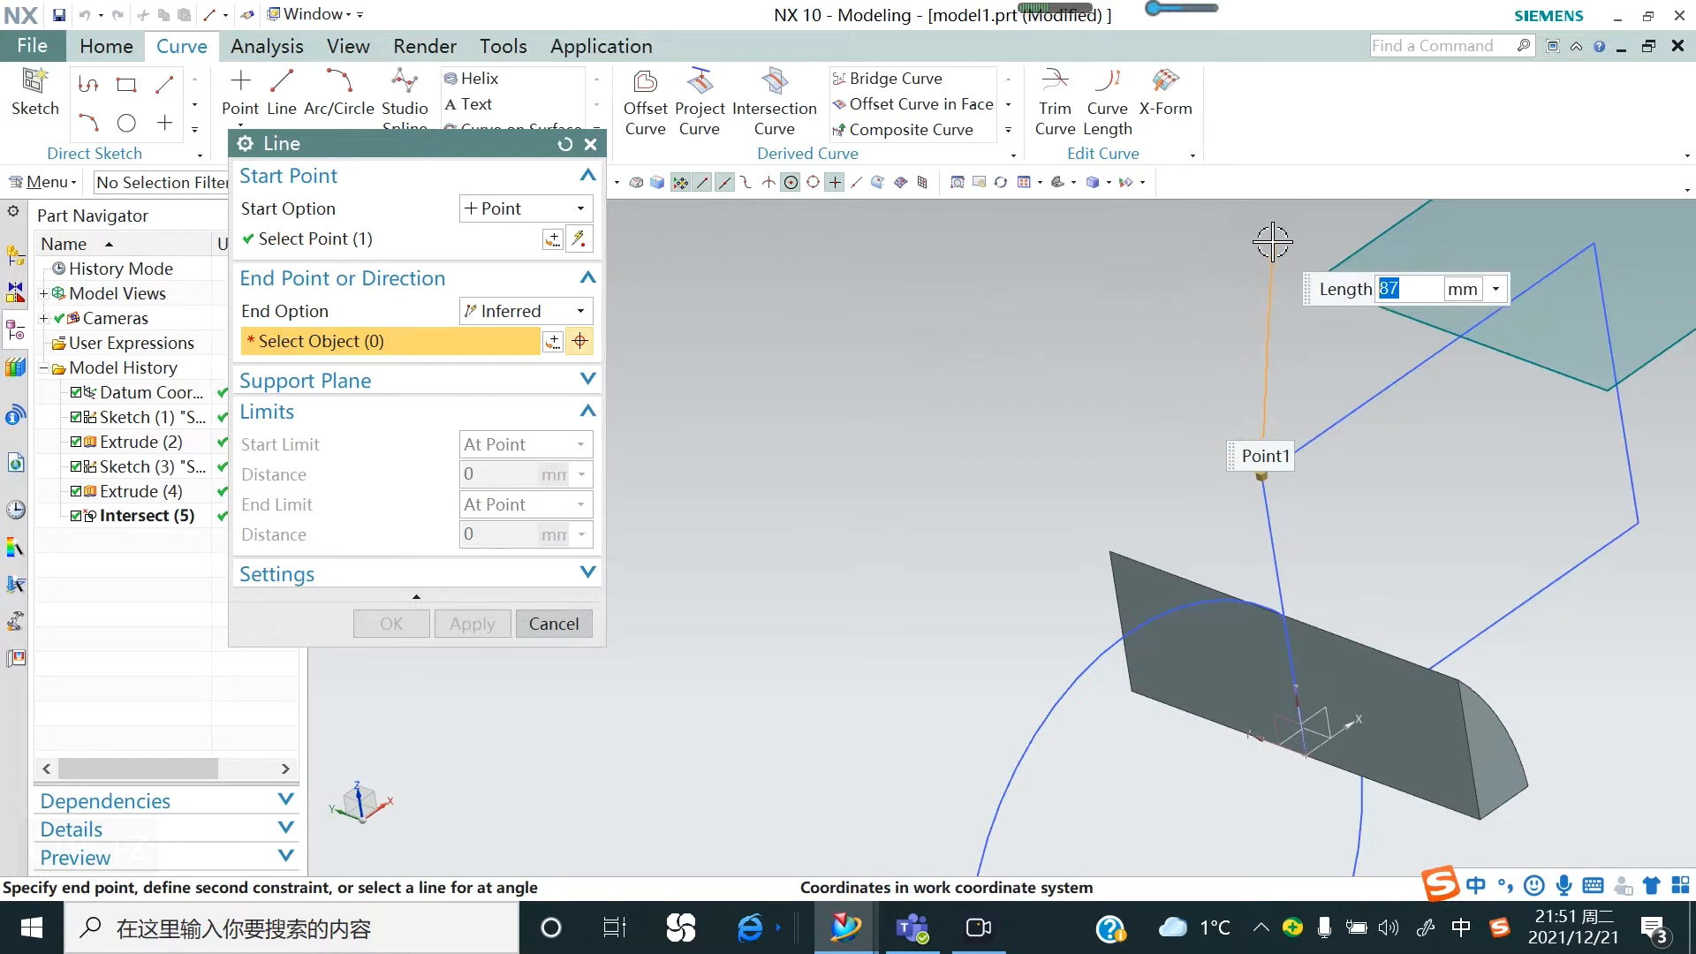
left_click(1227, 242)
middle_click_drag(1124, 475, 893, 344)
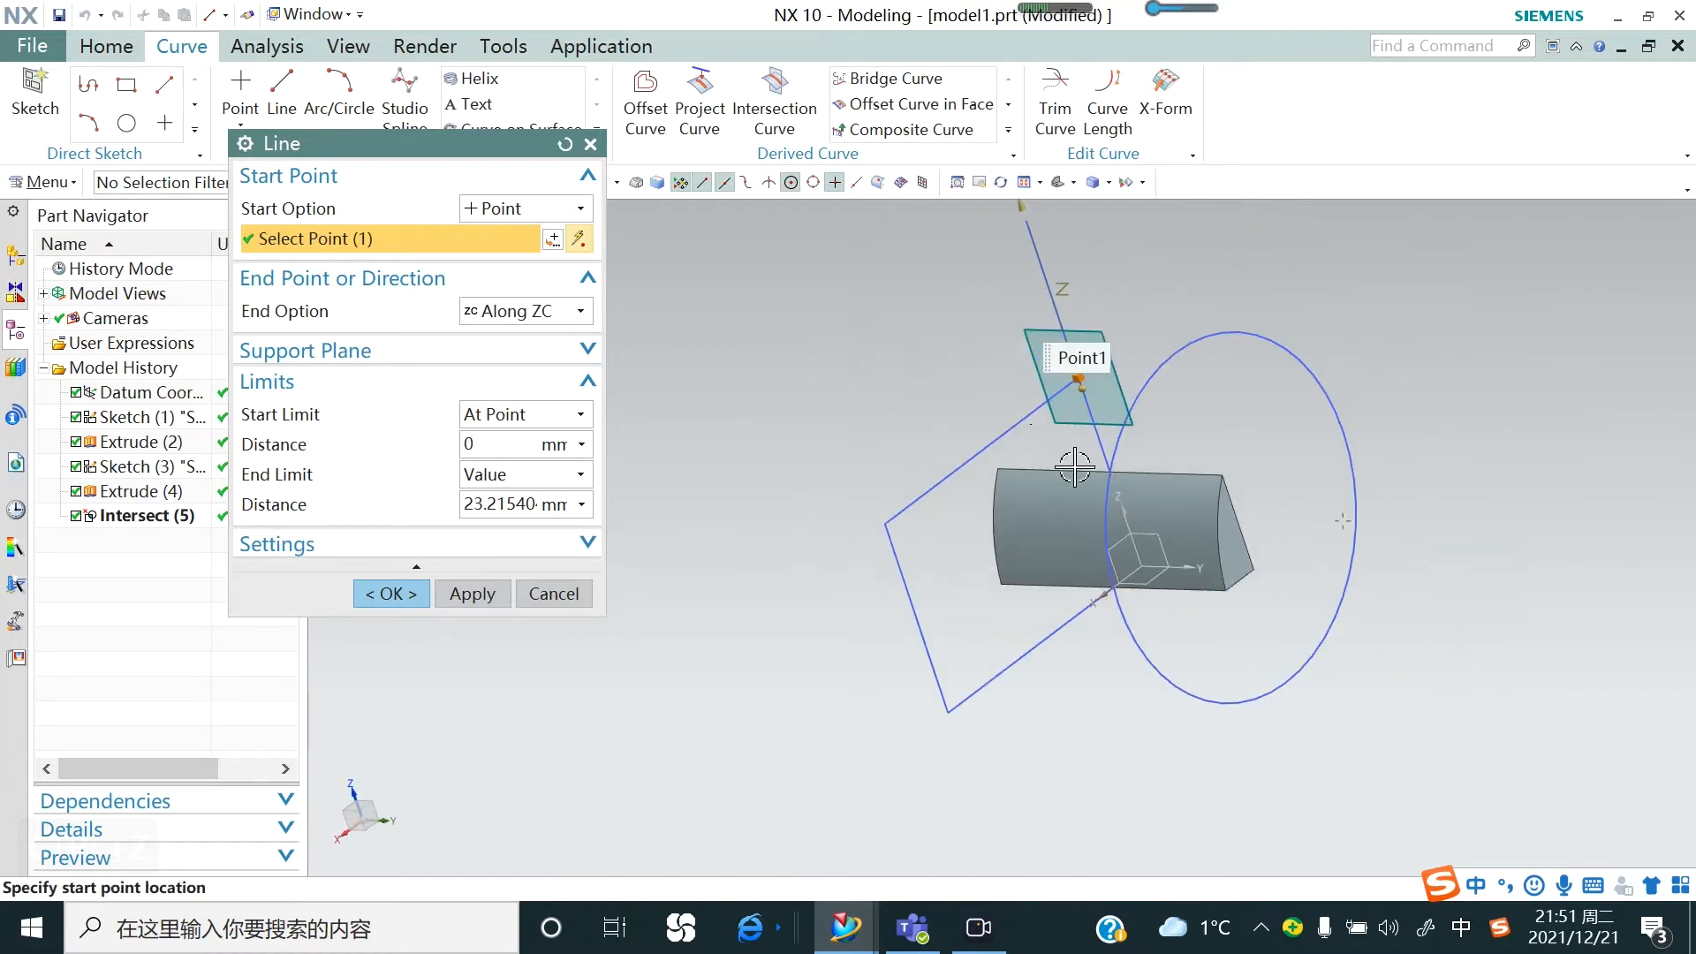
scroll(1073, 469, "down", 2)
scroll(1007, 398, "up", 2)
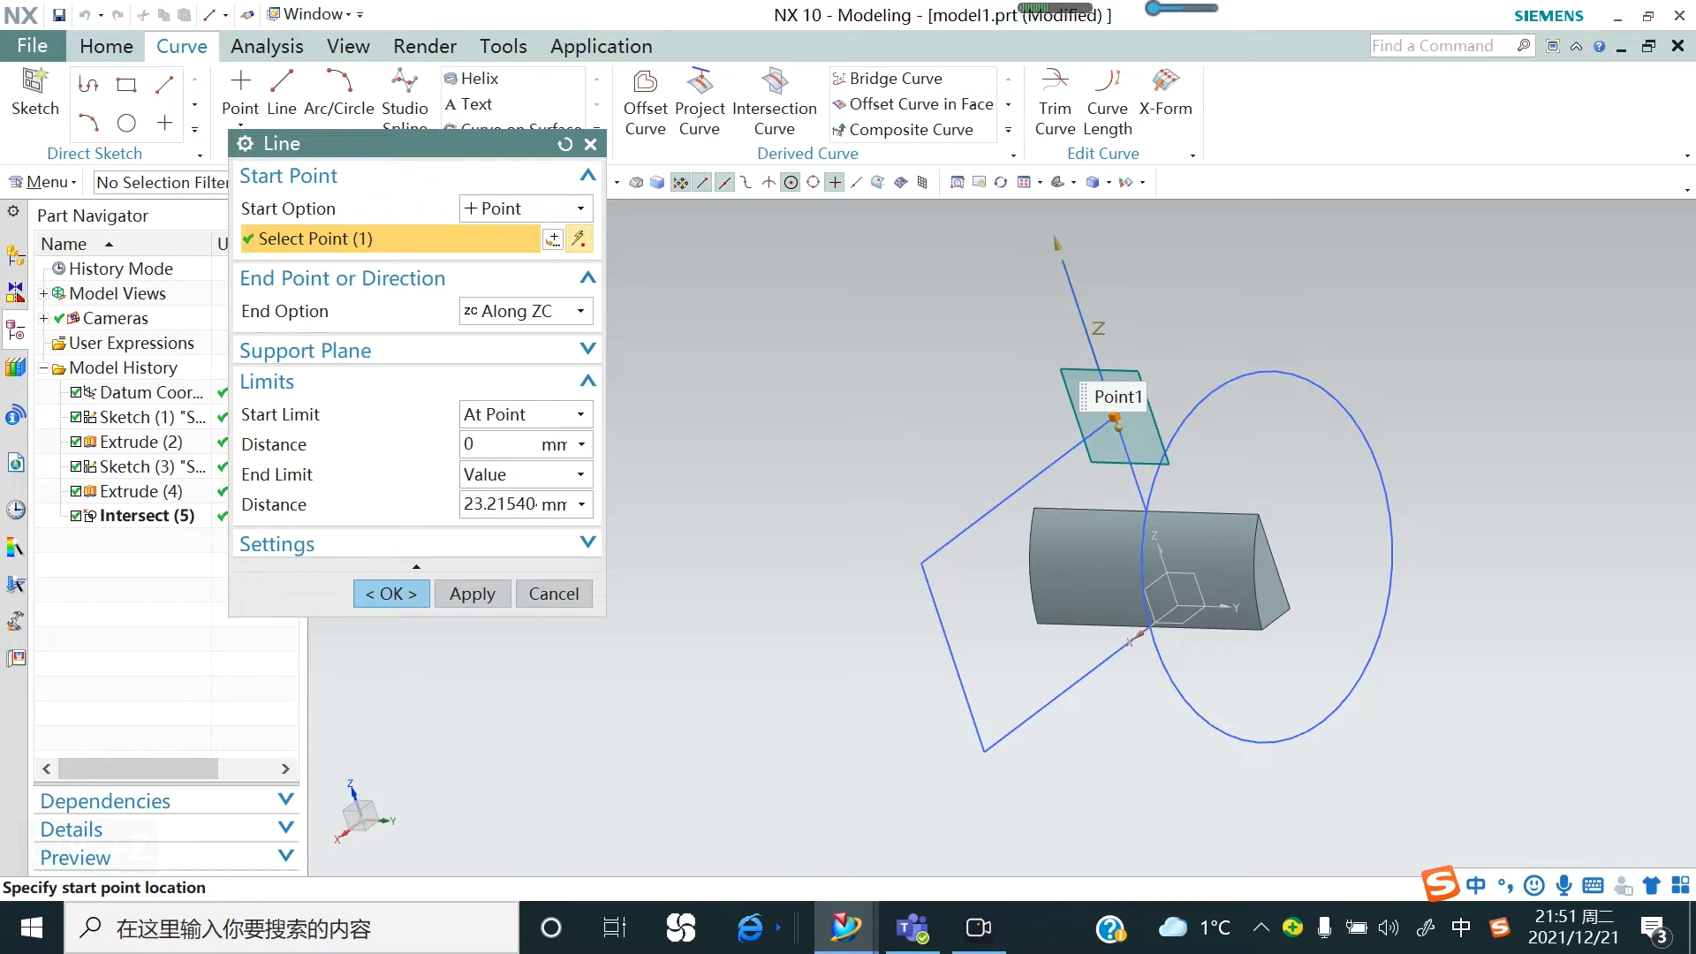
Set the line's end distance to 5 mm and create the line
double_click(512, 504)
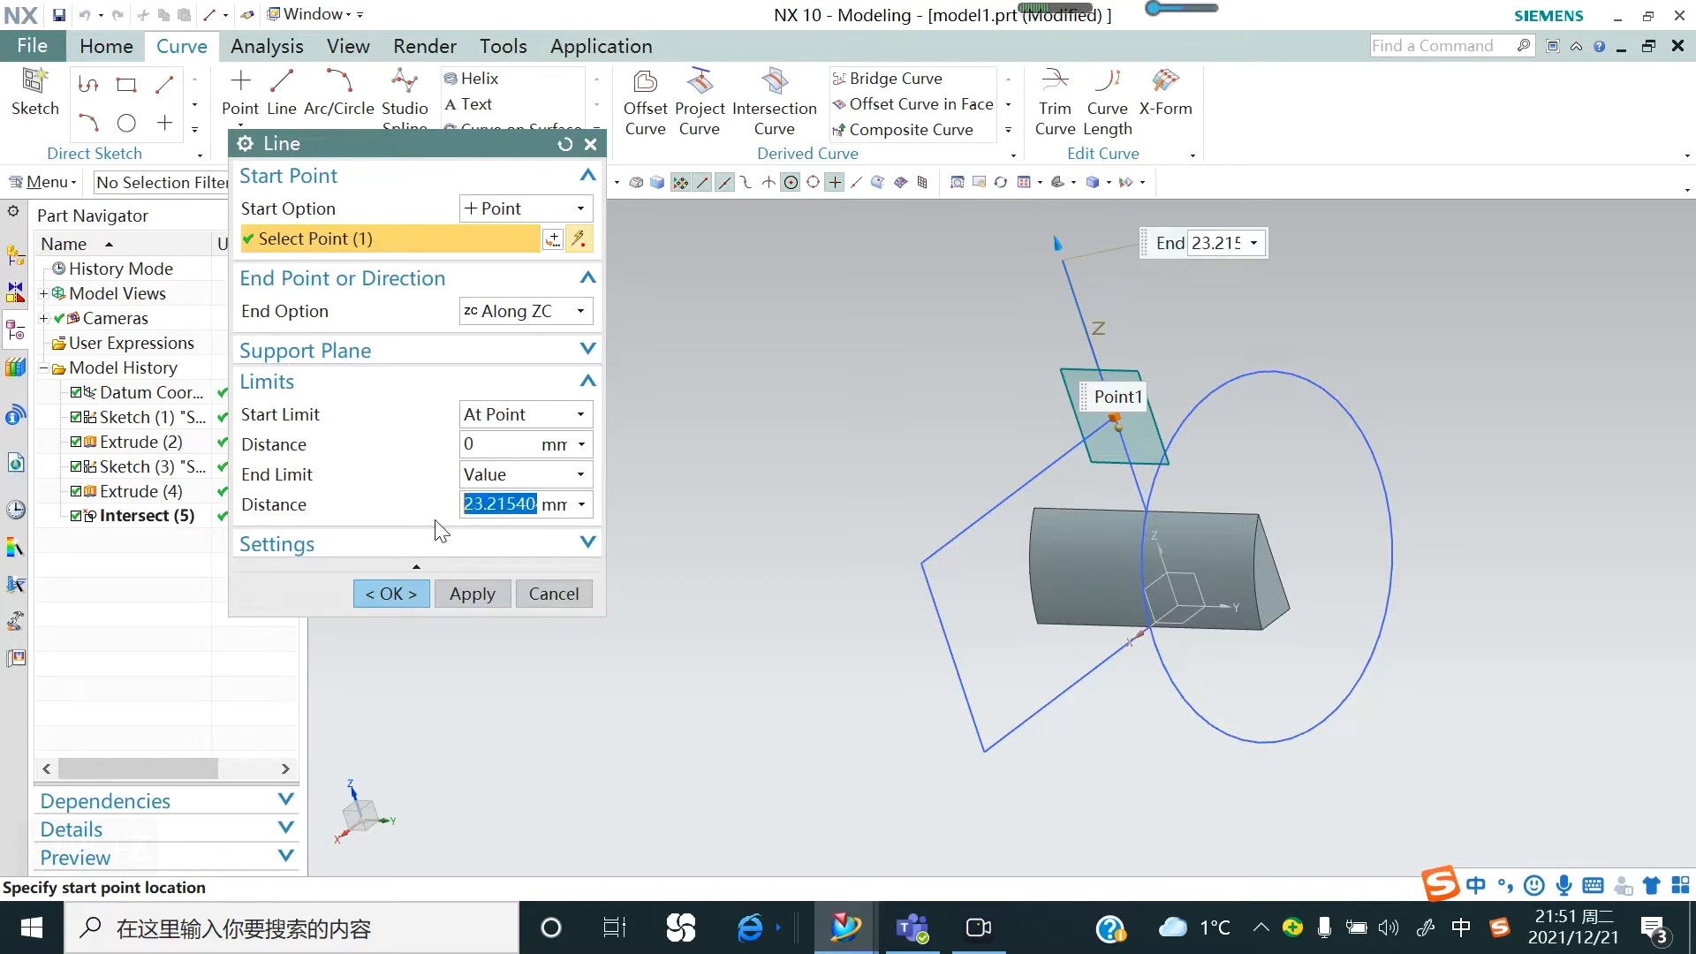
type("5")
key("Return")
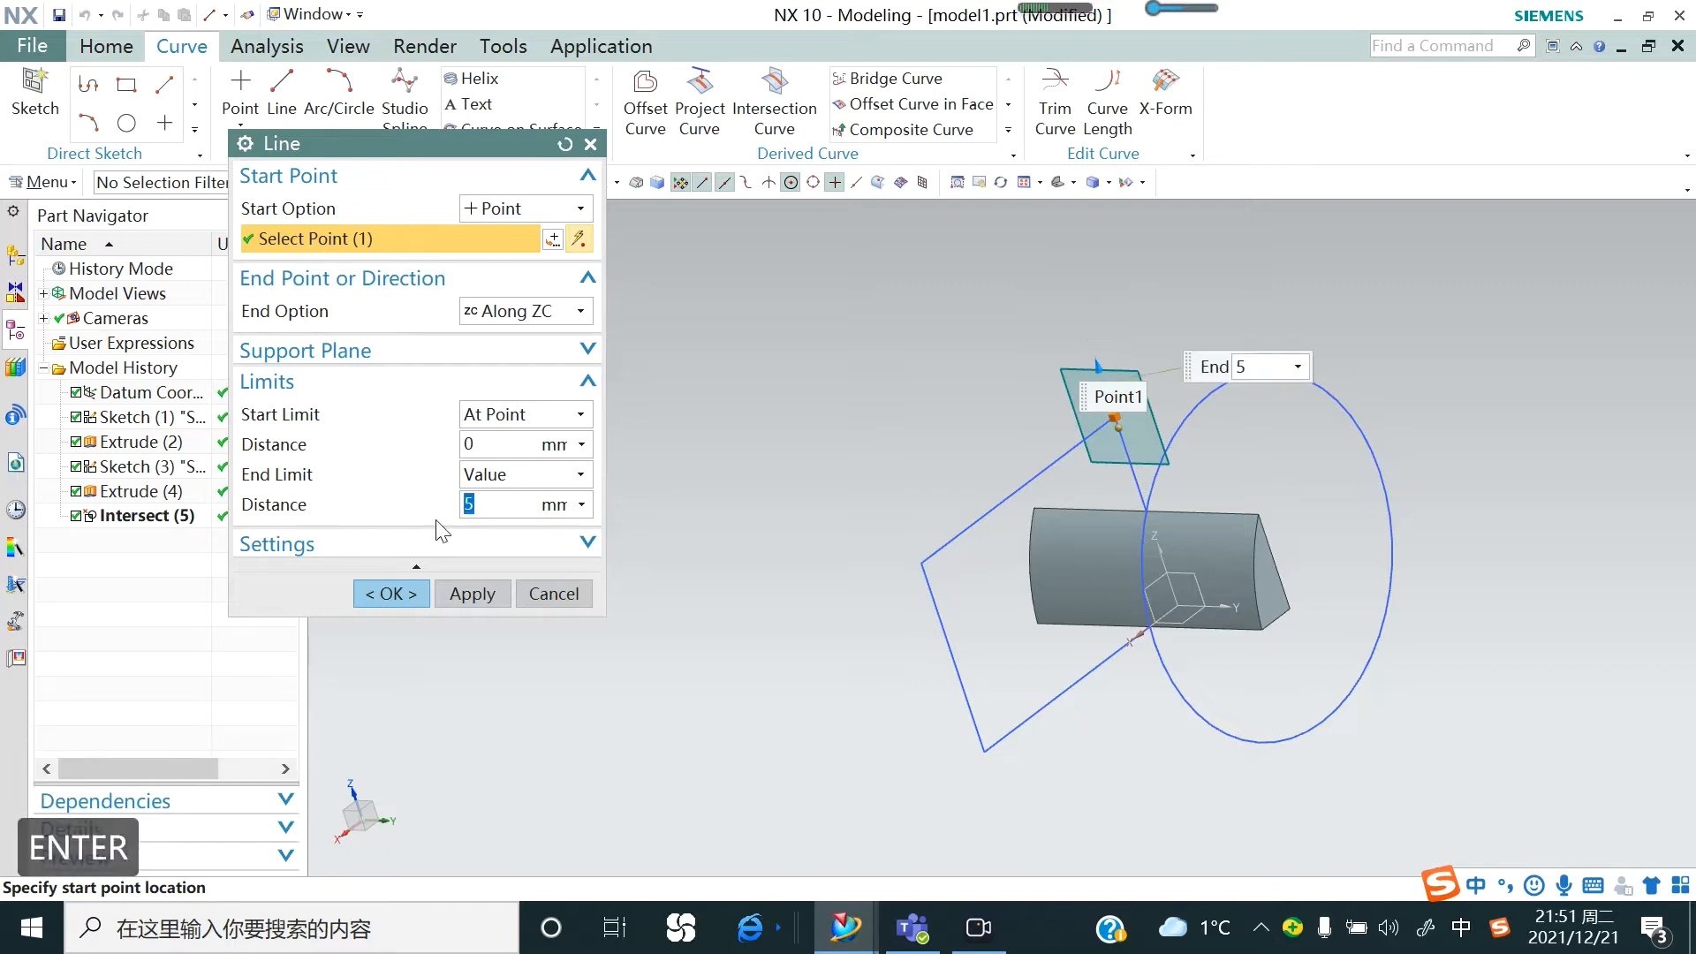
scroll(1096, 416, "up", 3)
scroll(1095, 415, "up", 2)
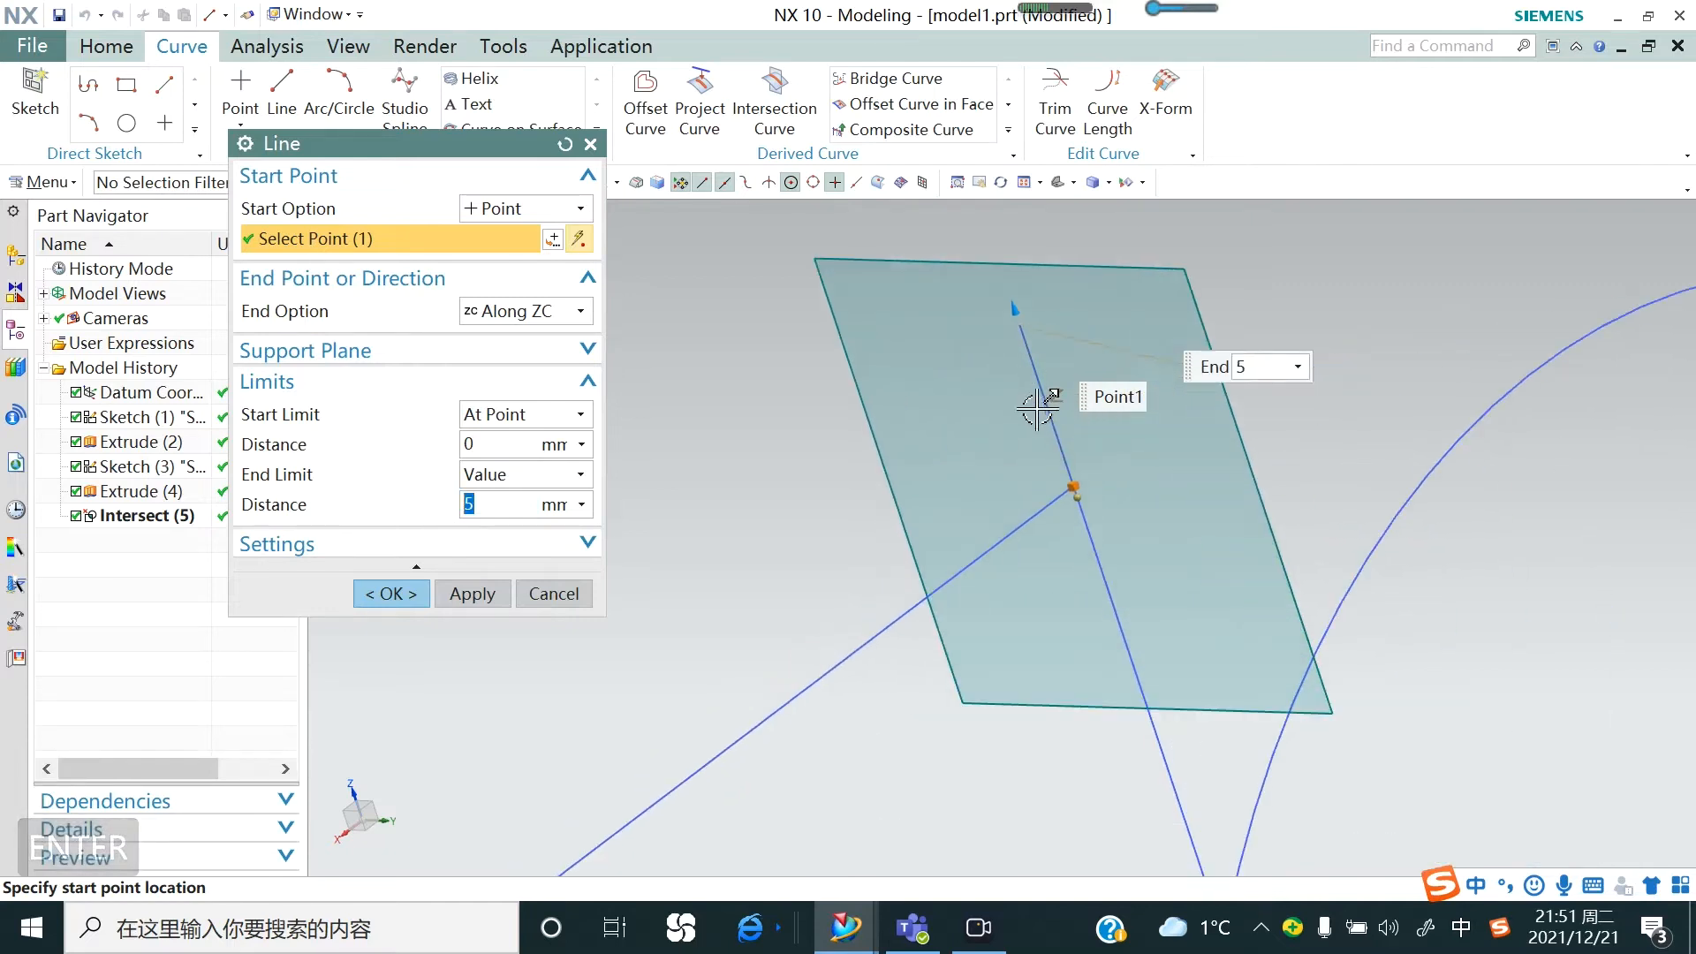
scroll(1030, 401, "down", 1)
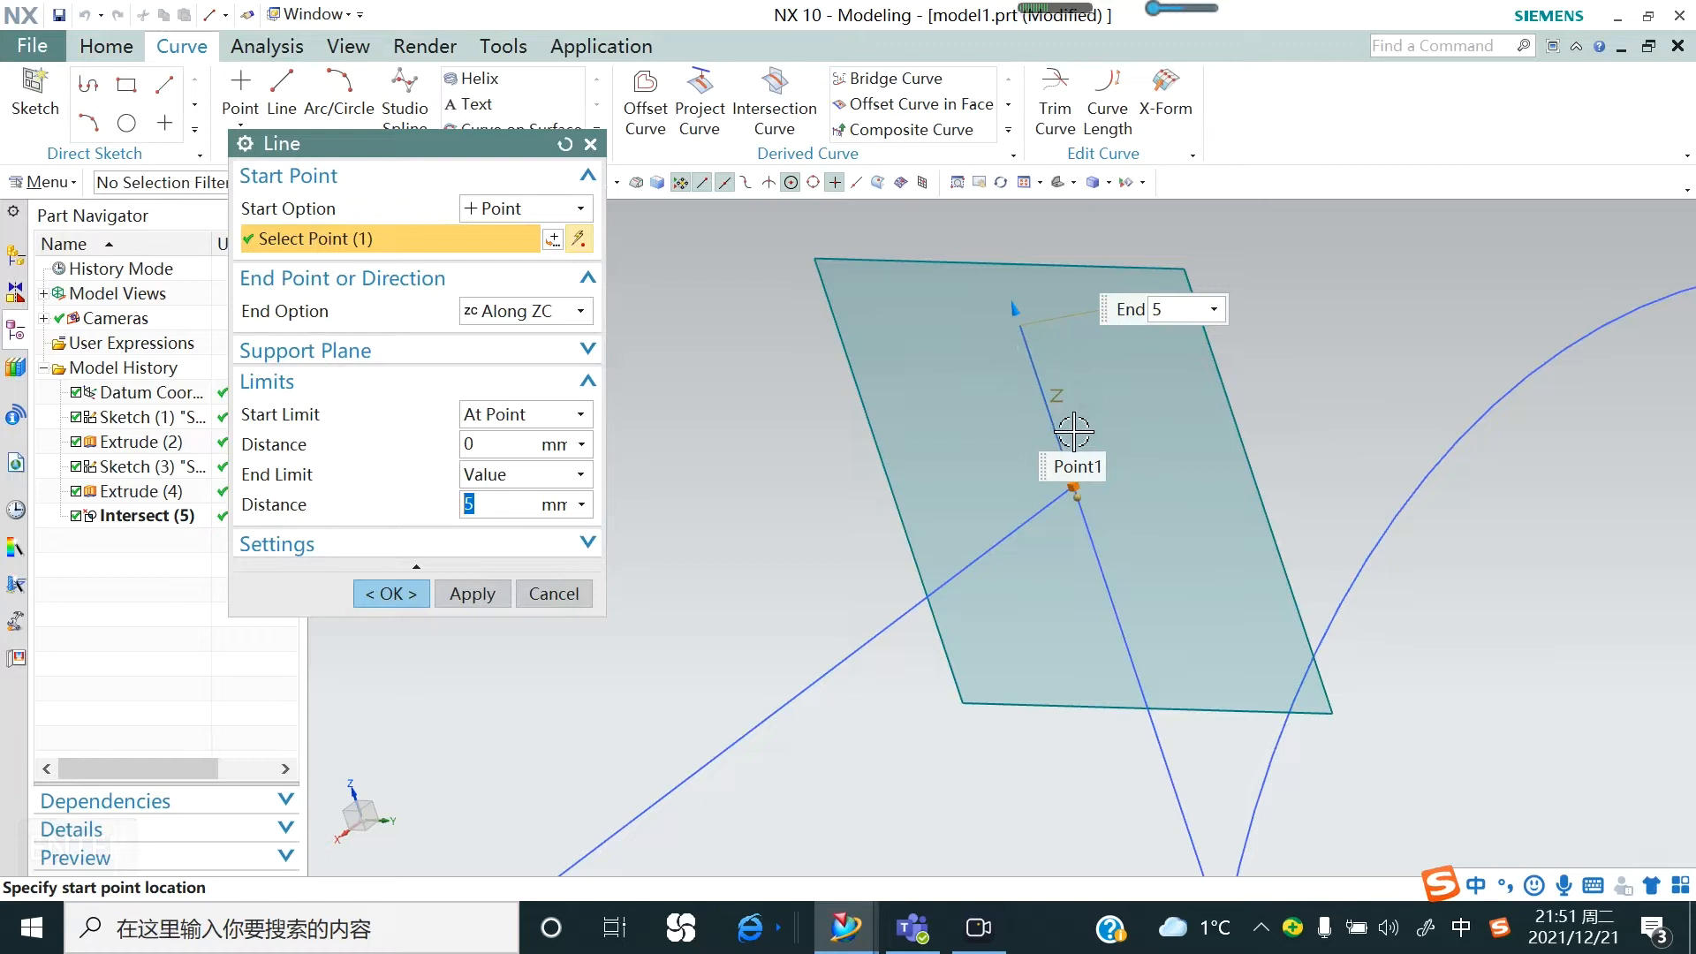
scroll(1046, 429, "down", 2)
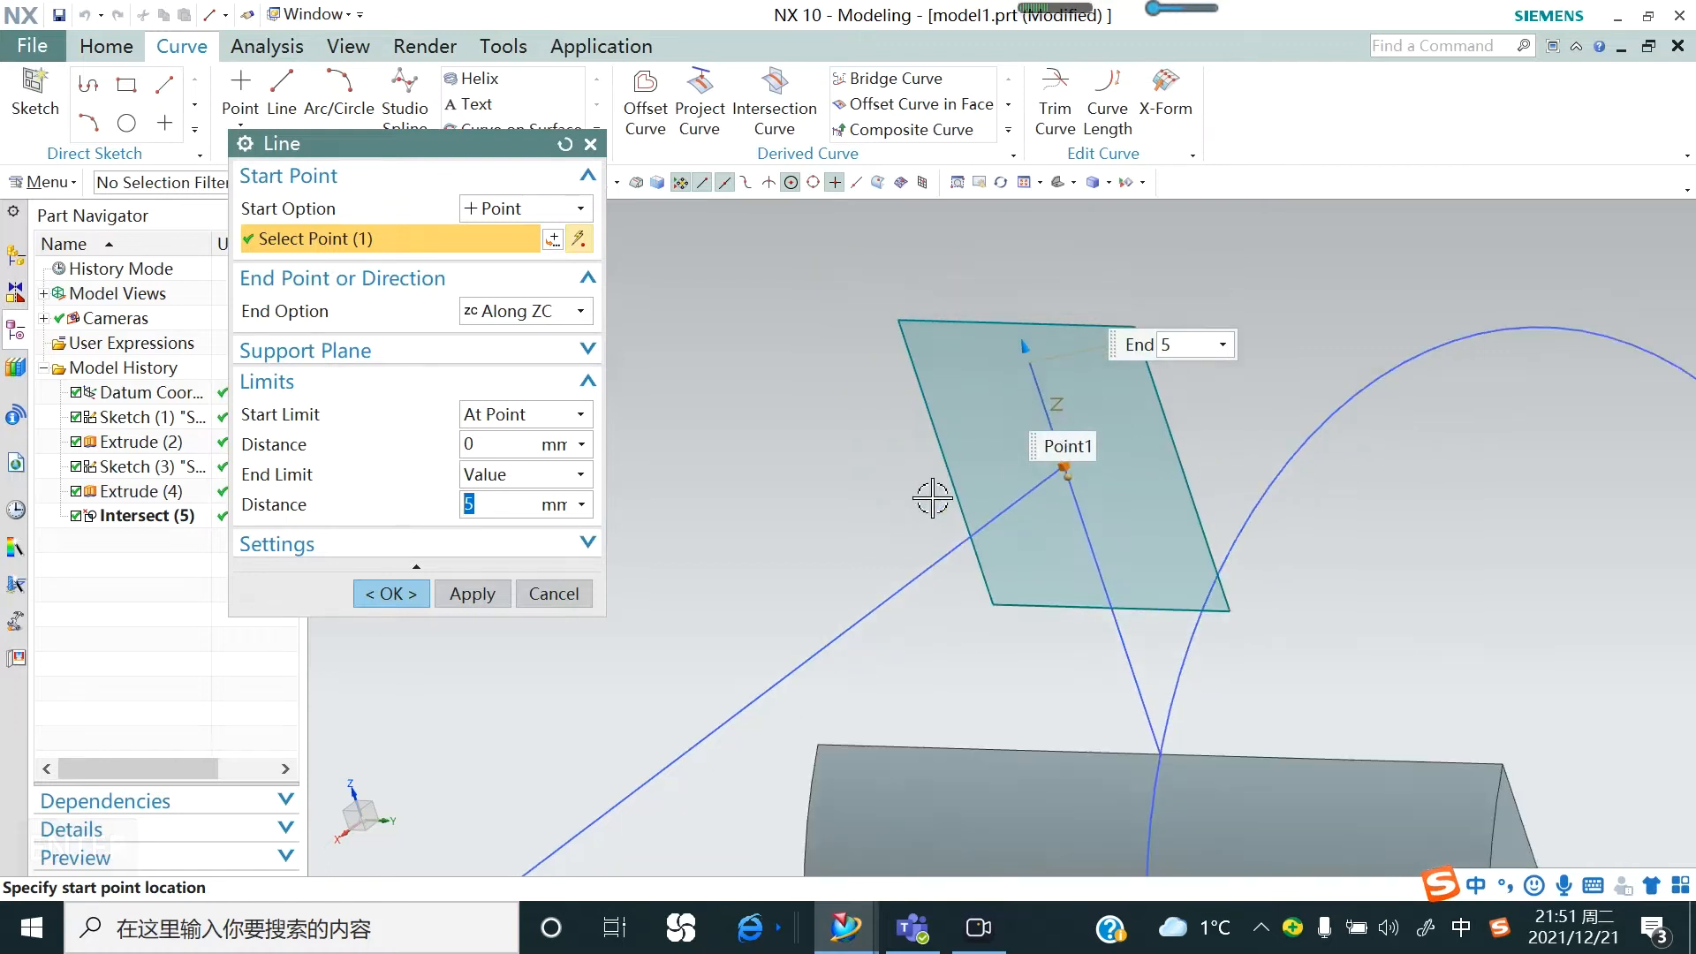
left_click(471, 594)
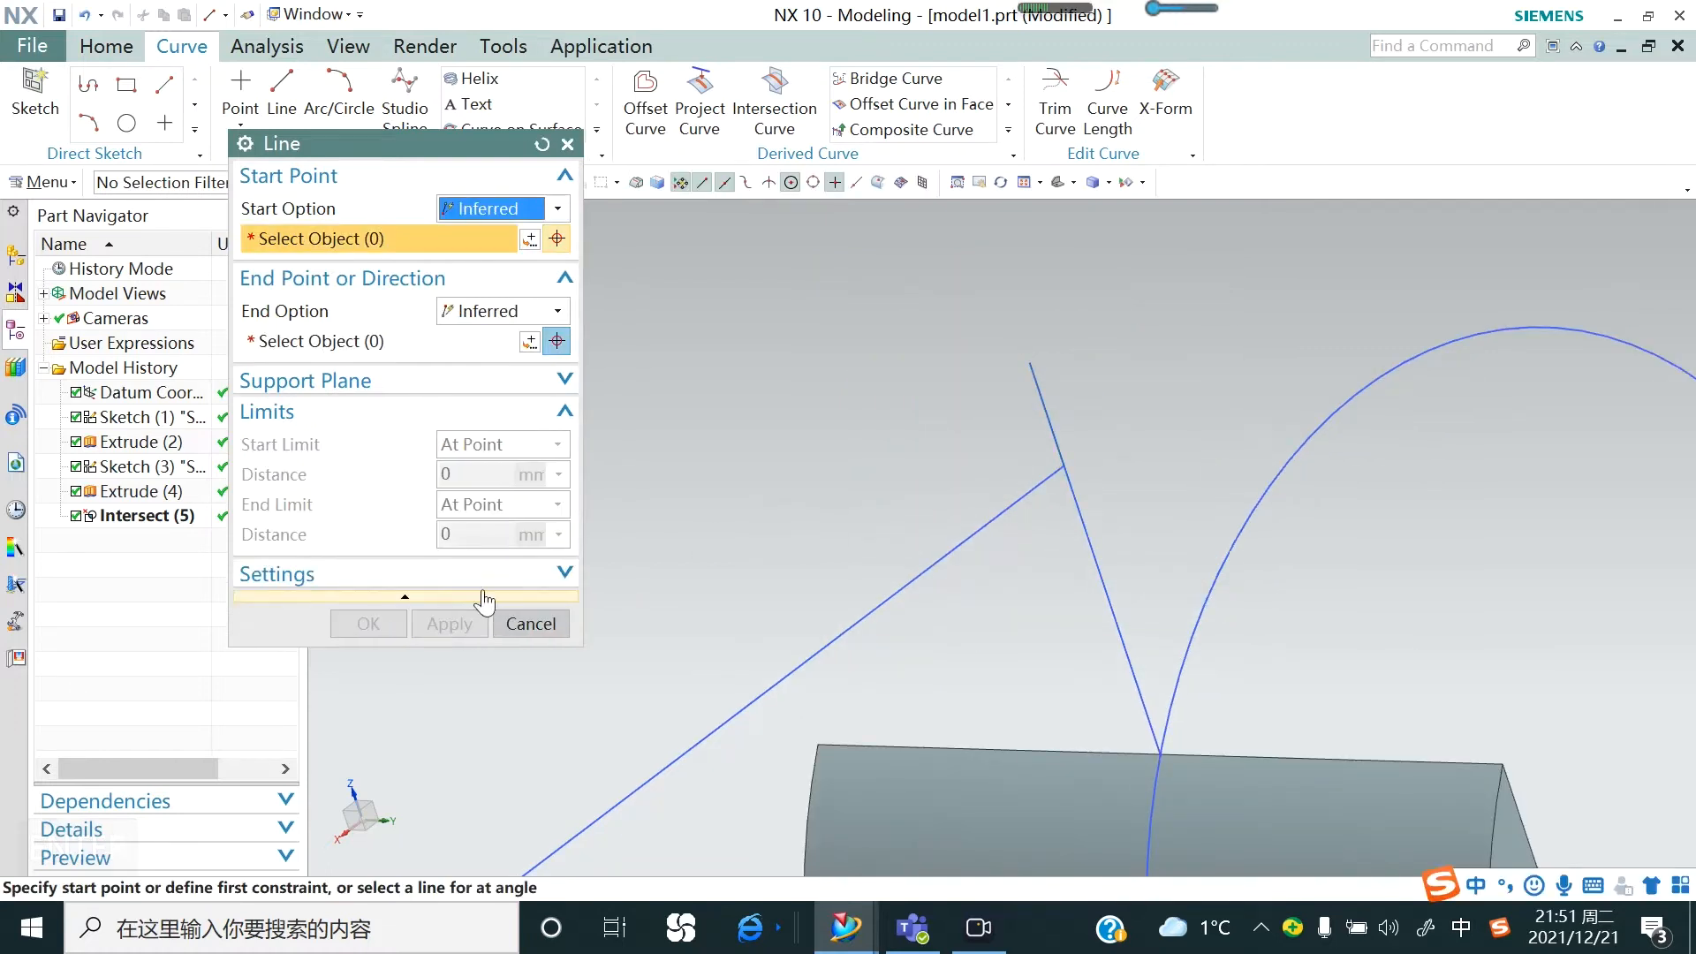
left_click(590, 143)
Create a sketch on the XZ plane of the datum coordinate system
scroll(888, 340, "down", 3)
middle_click_drag(893, 348, 837, 405)
middle_click_drag(880, 399, 894, 392)
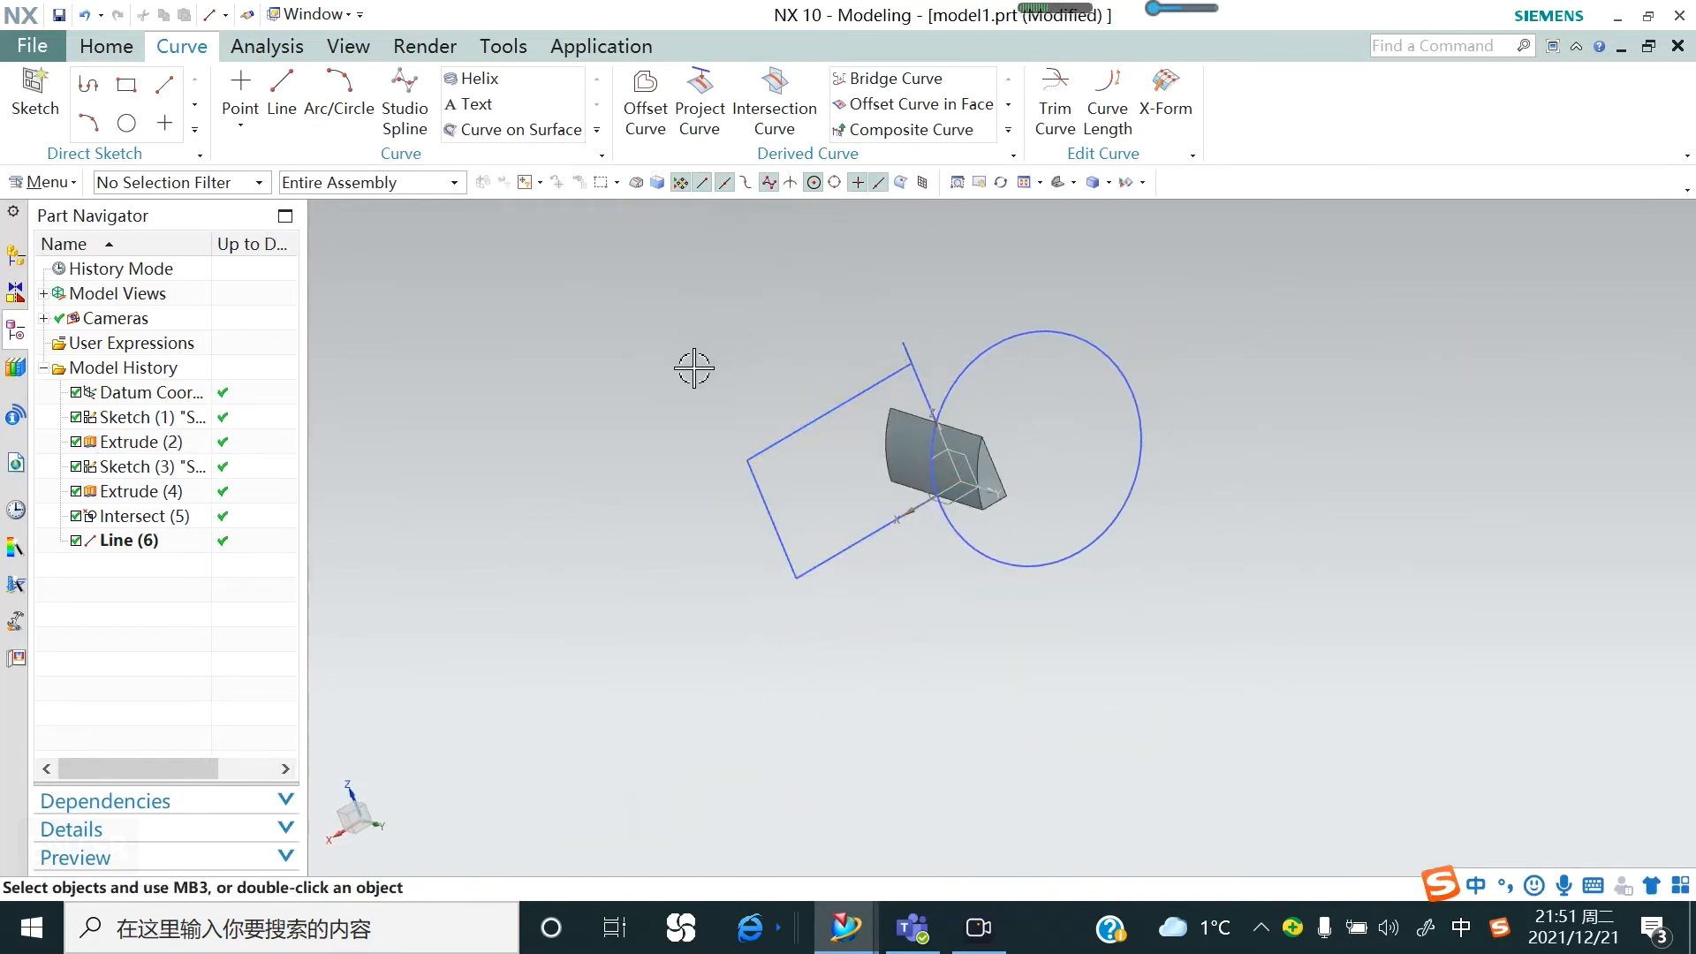
left_click(34, 97)
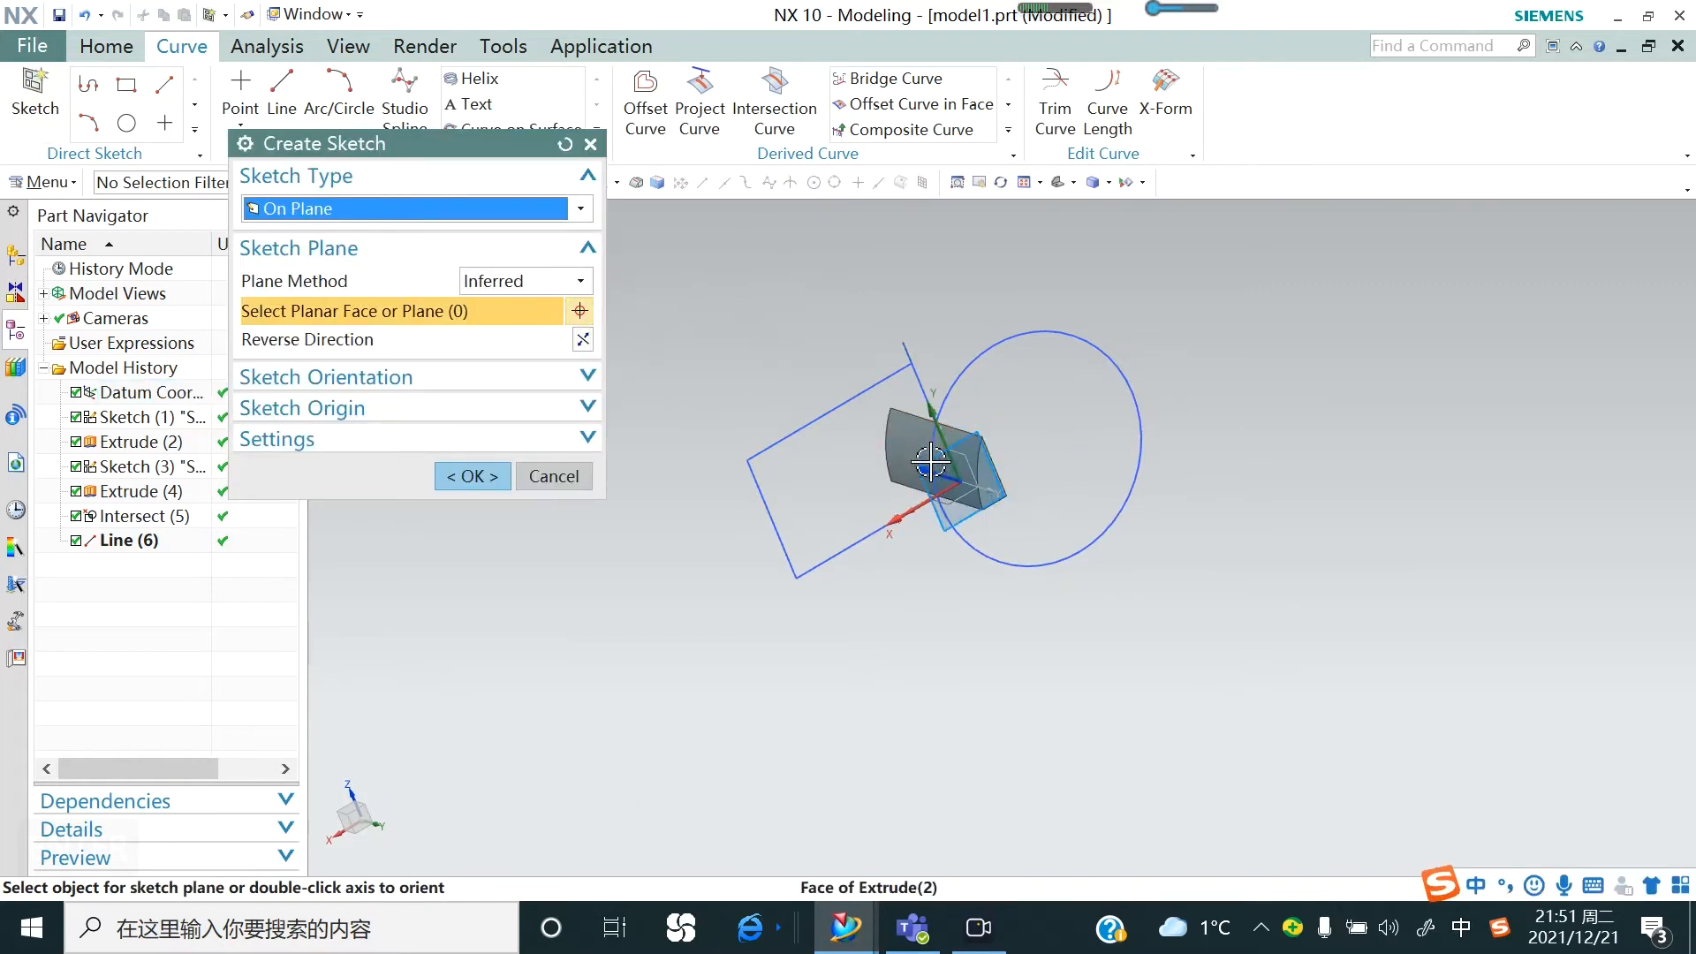
left_click(928, 366)
left_click(468, 476)
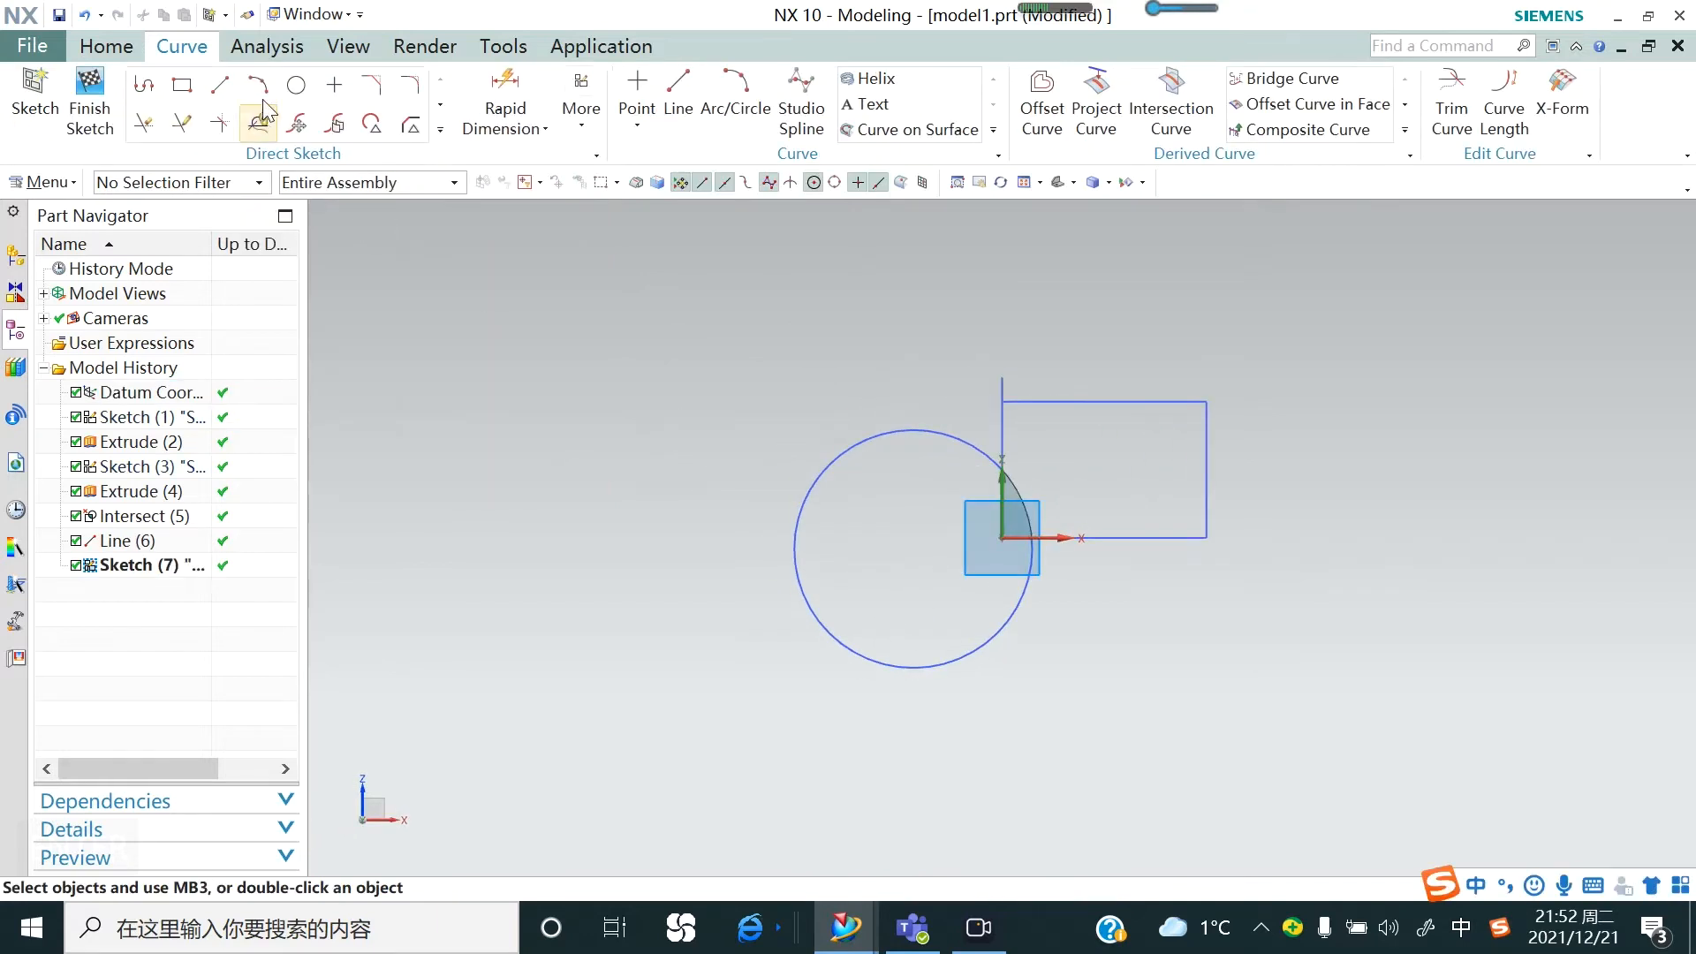
Sketch a three-point arc with a radius of about 34 mm above the circle's upper-left side
left_click(258, 84)
left_click(829, 420)
left_click(760, 448)
left_click(816, 382)
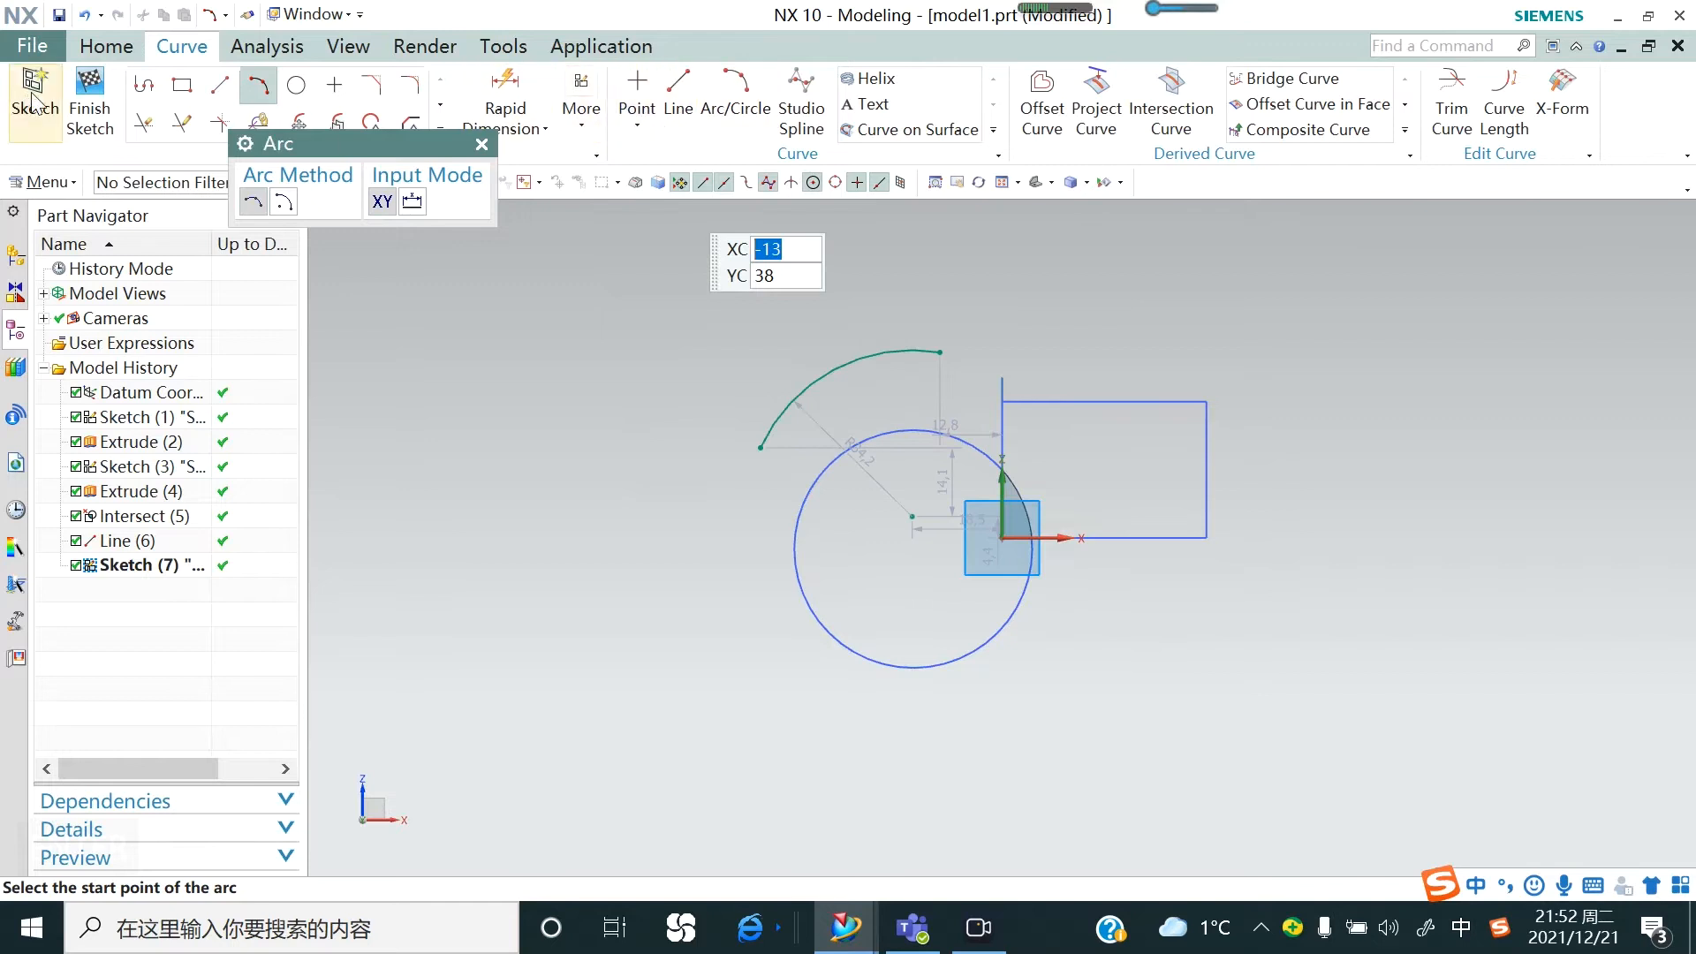
Extrude the arc along YC from -20 to 43 mm without a Boolean
left_click(109, 53)
left_click(701, 125)
left_click(717, 152)
middle_click_drag(842, 400, 851, 571)
left_click(475, 877)
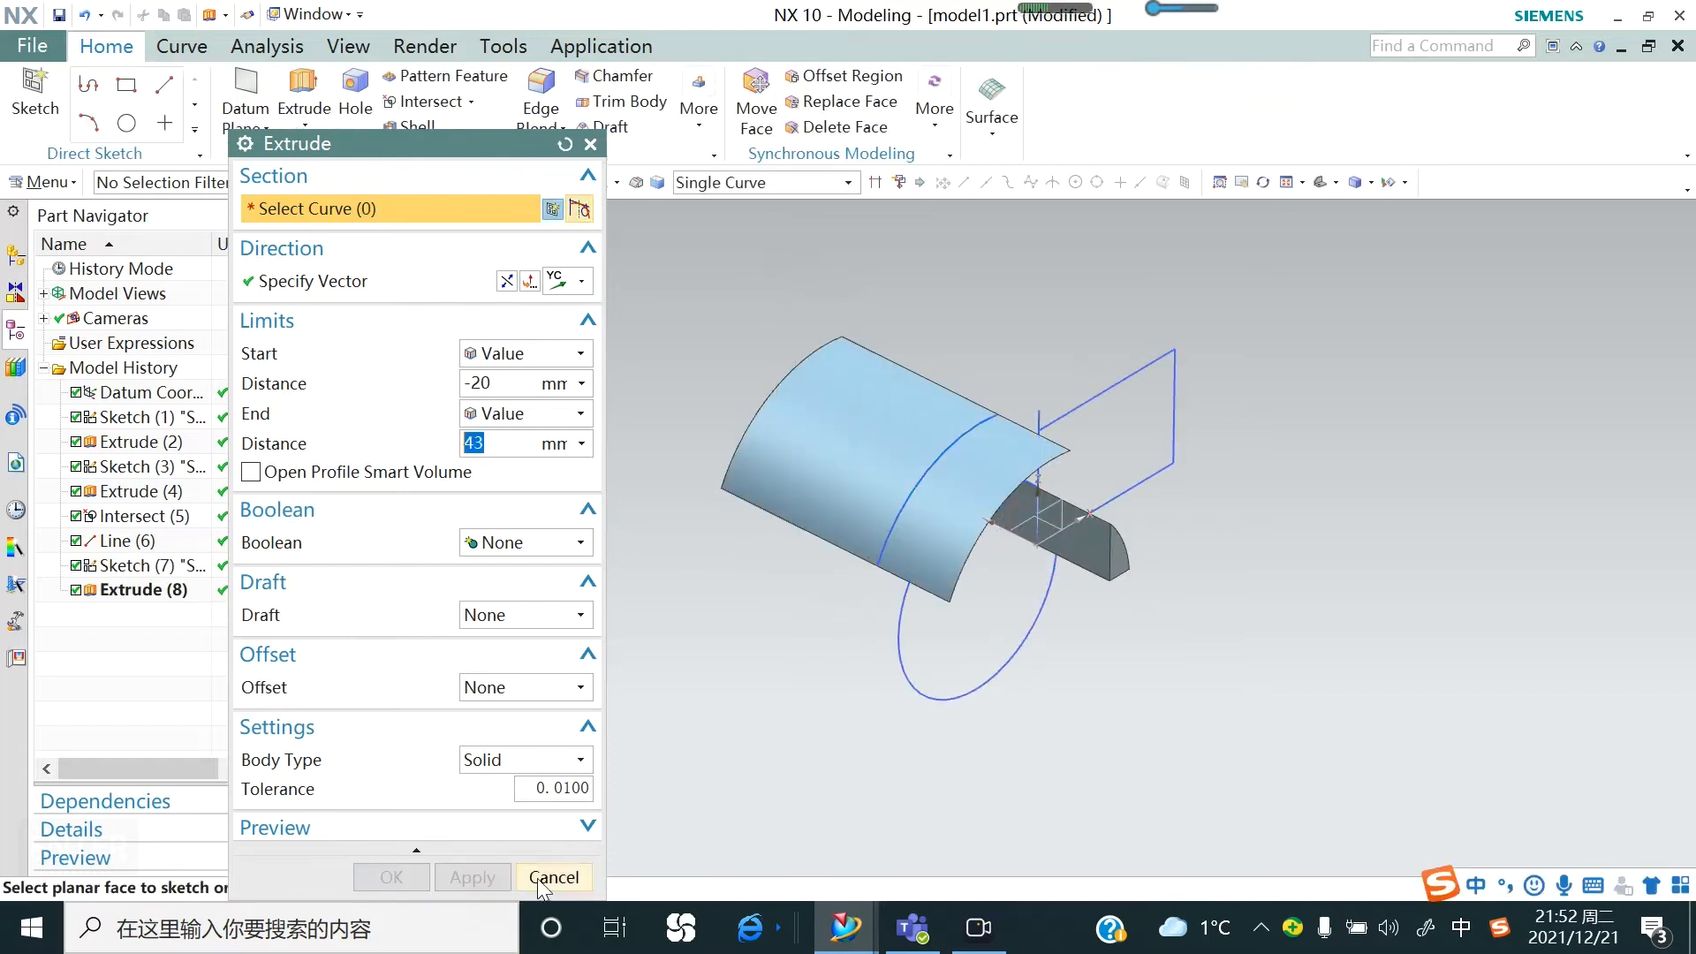
left_click(553, 878)
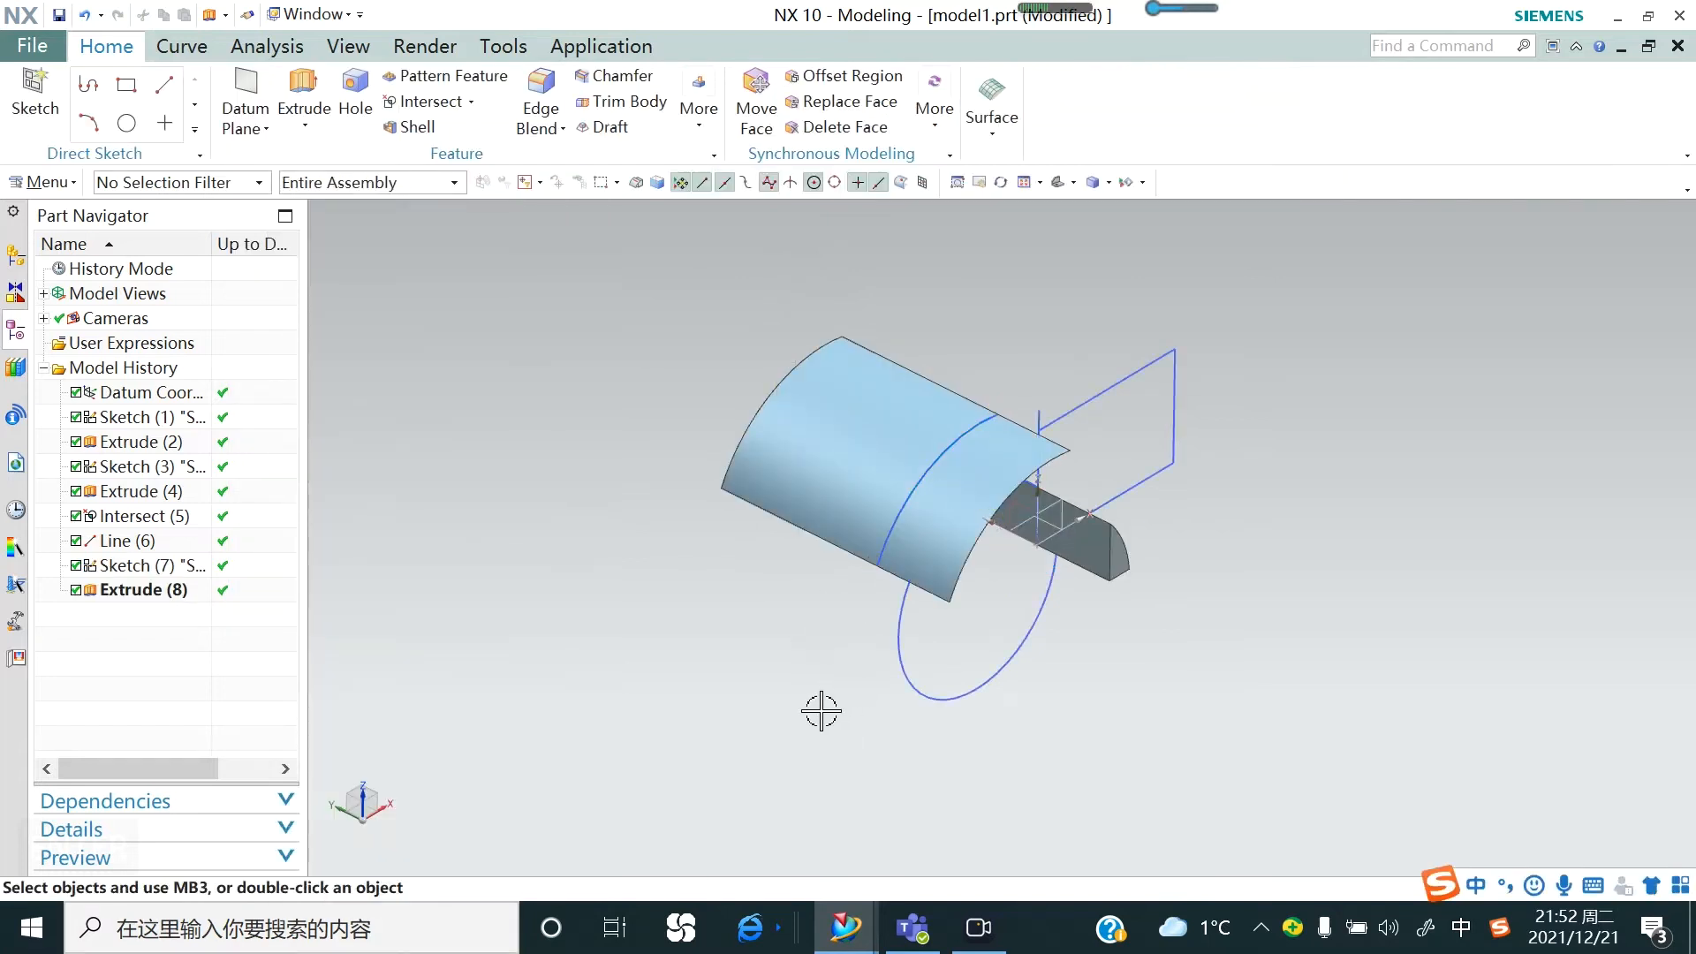
Use Show and Hide to hide all sketches and redisplay them, and do the same with the curves
key("ctrl+w")
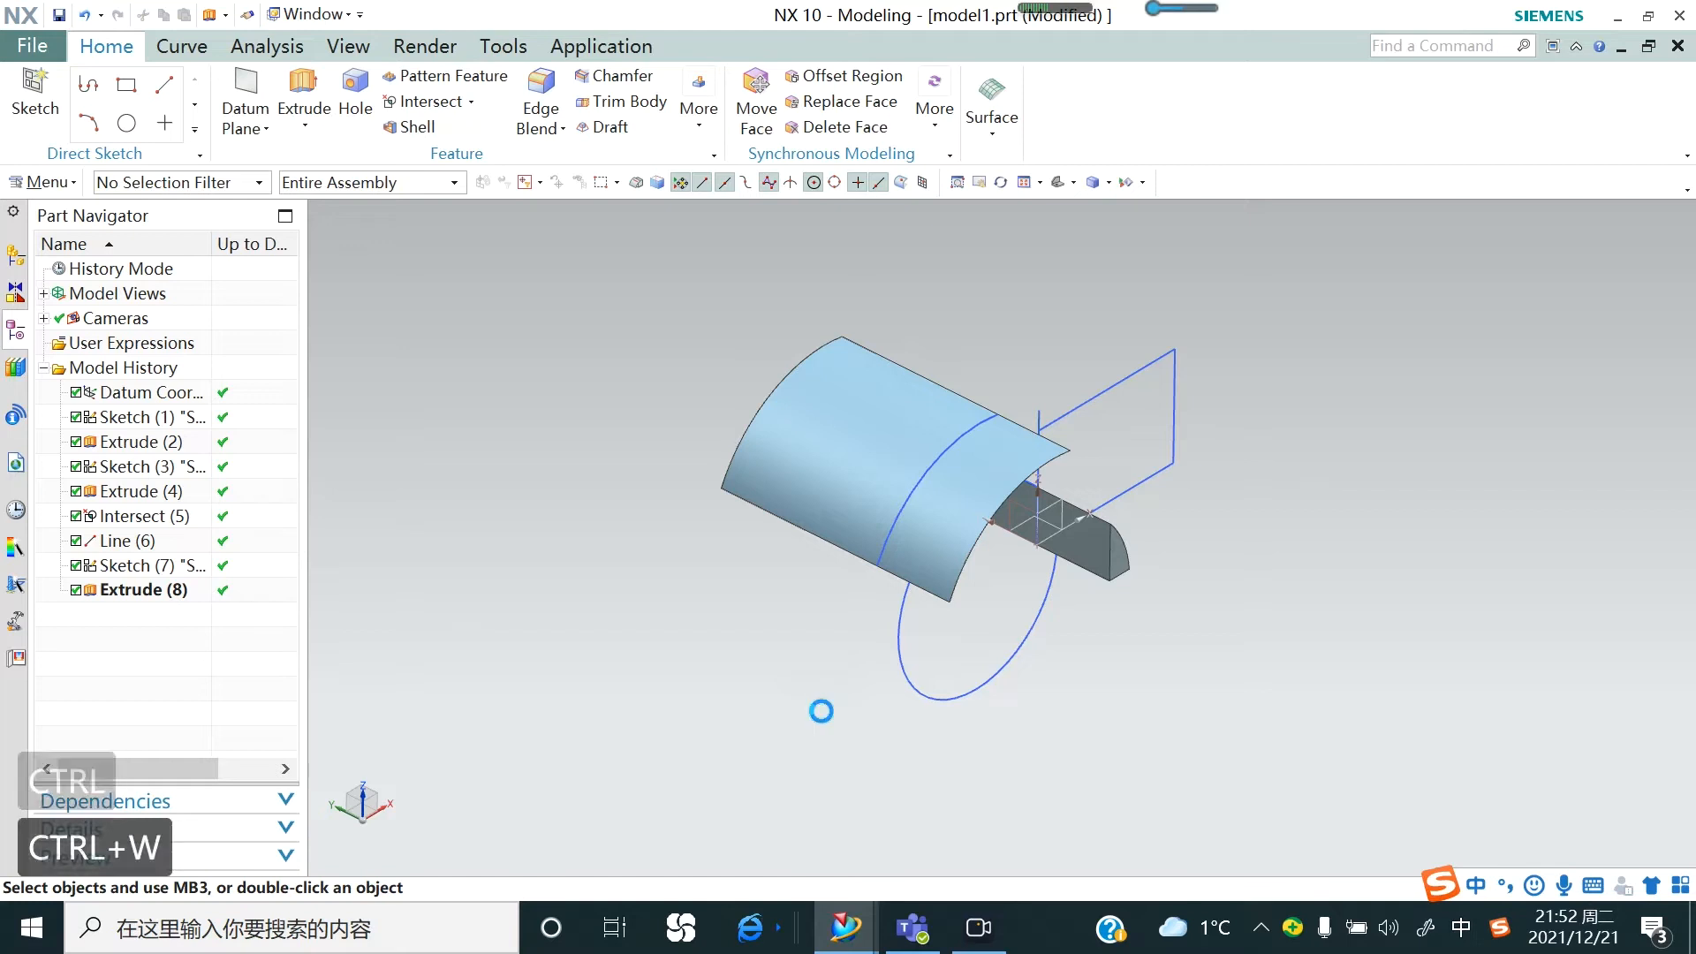
middle_click_drag(738, 624, 652, 563)
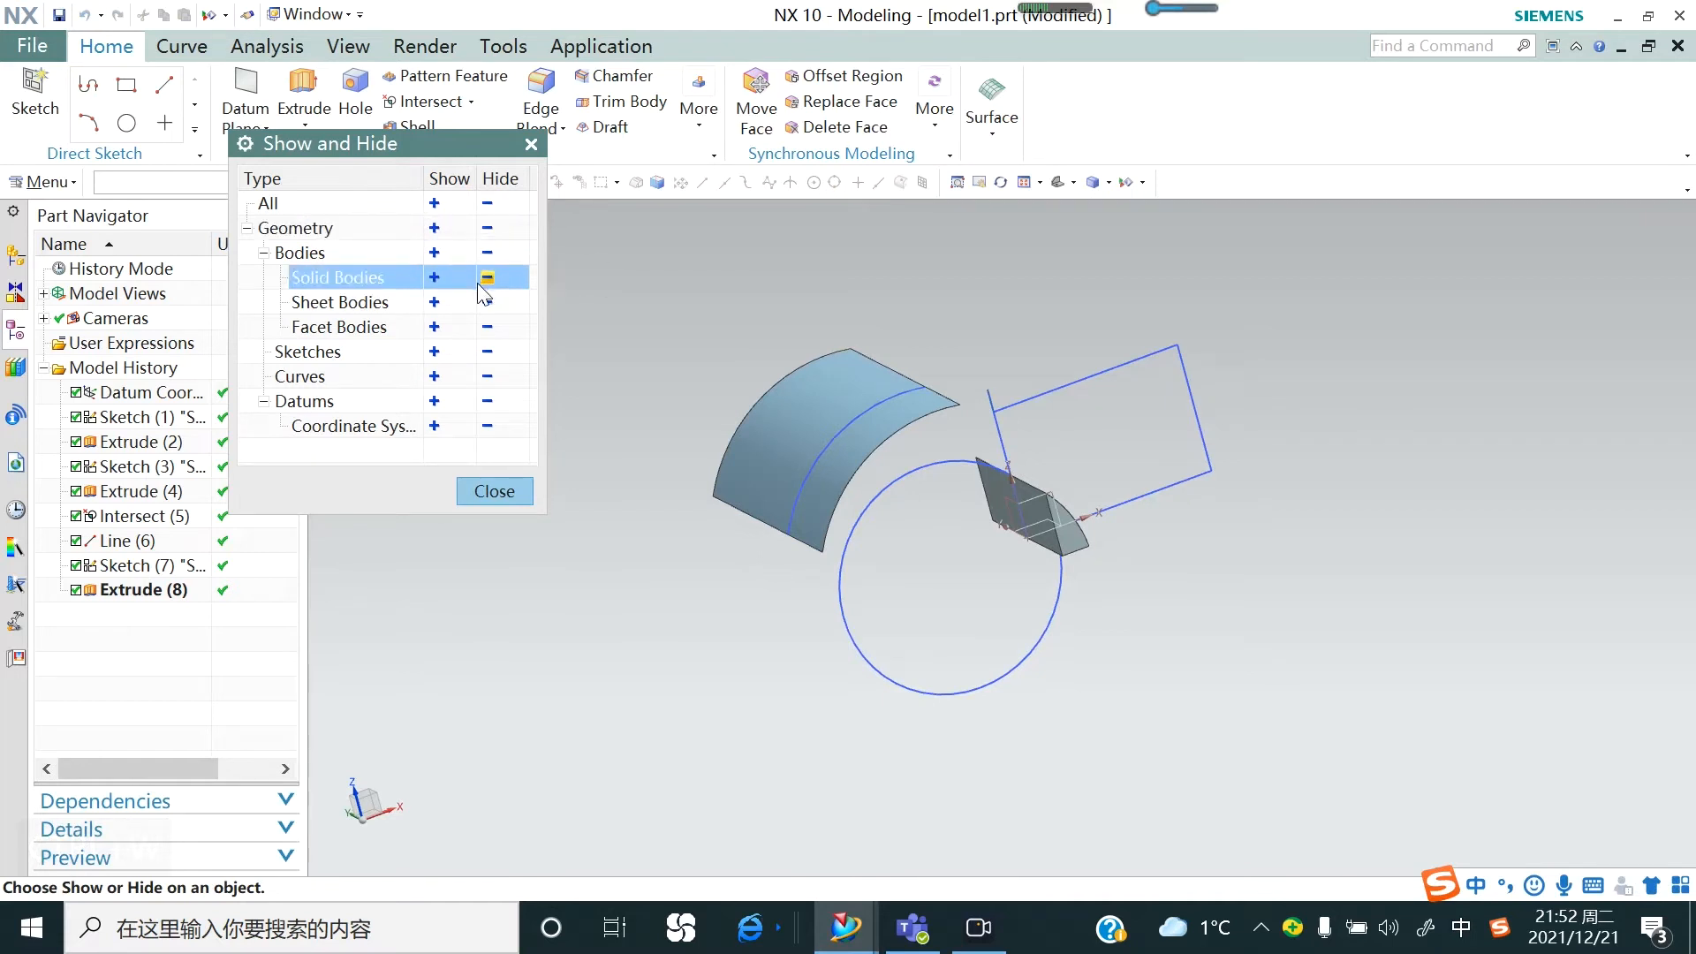
left_click(487, 353)
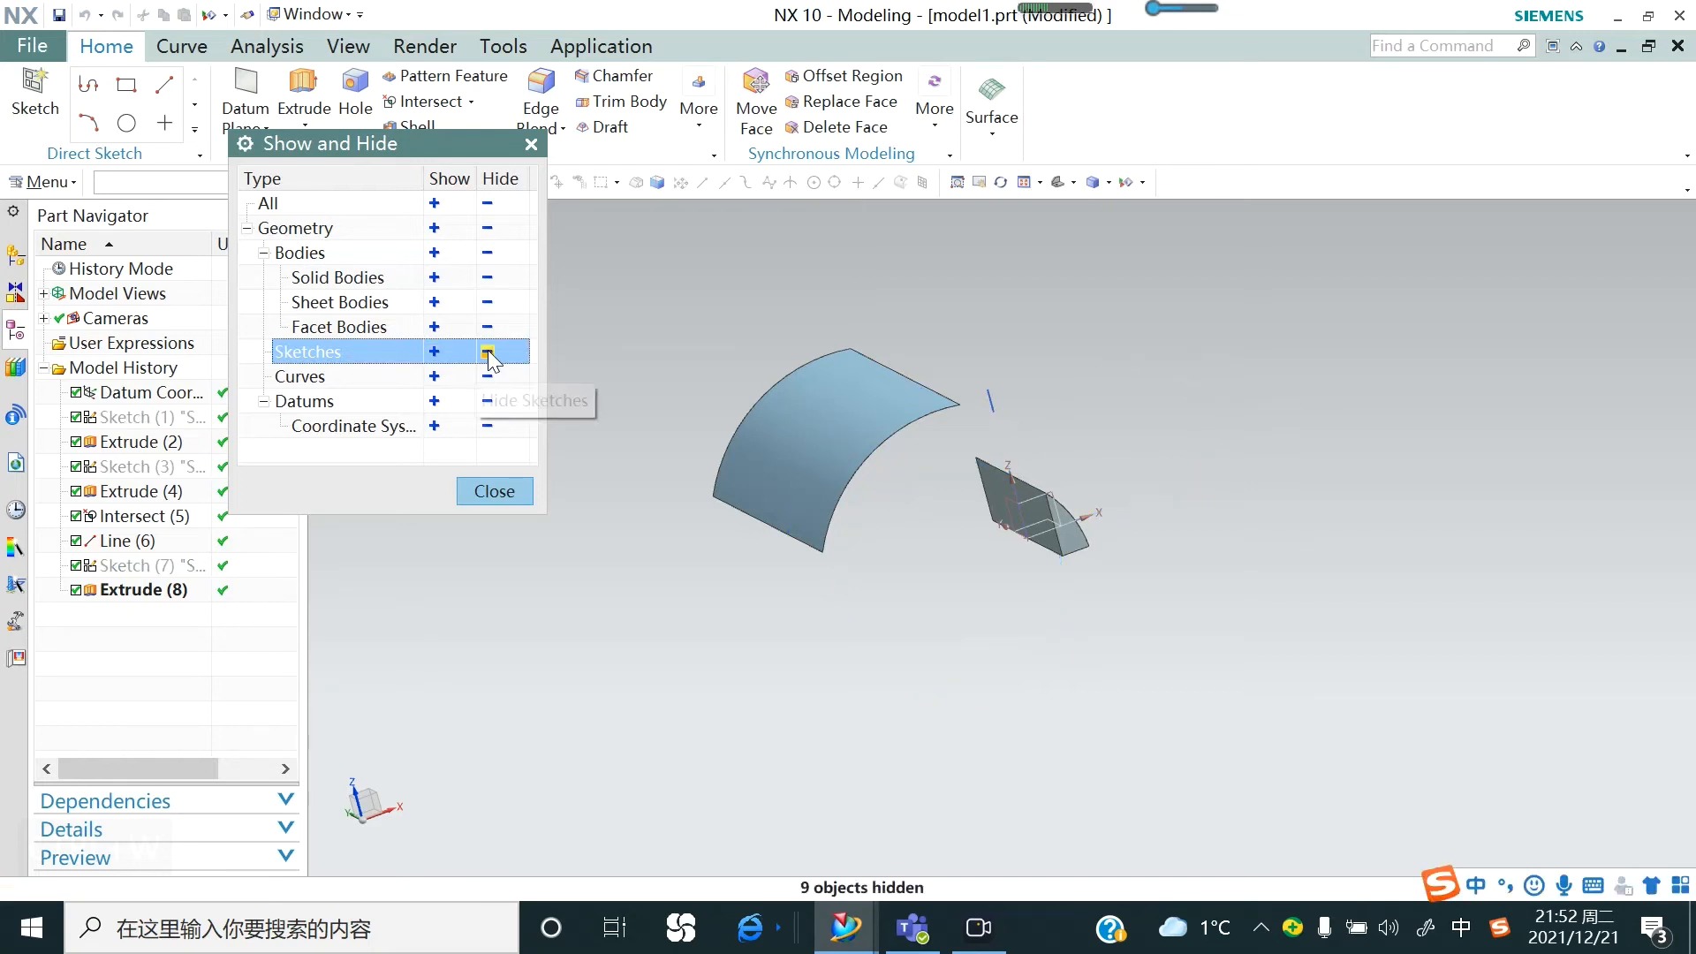
left_click(435, 353)
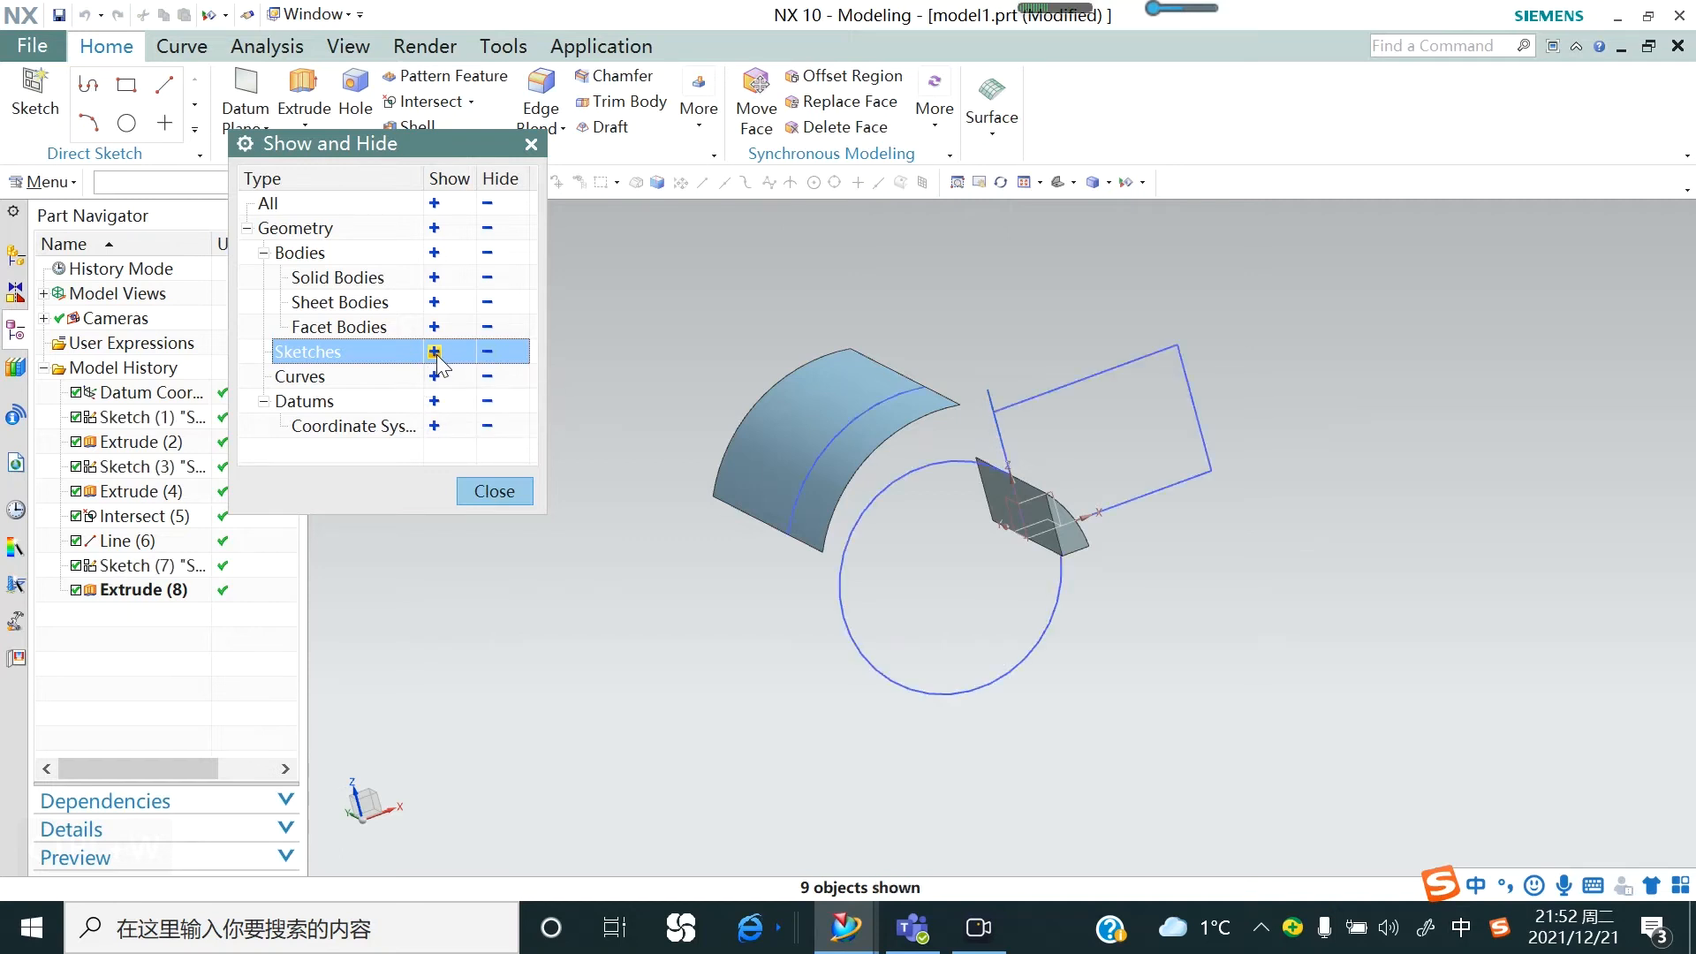
left_click(488, 378)
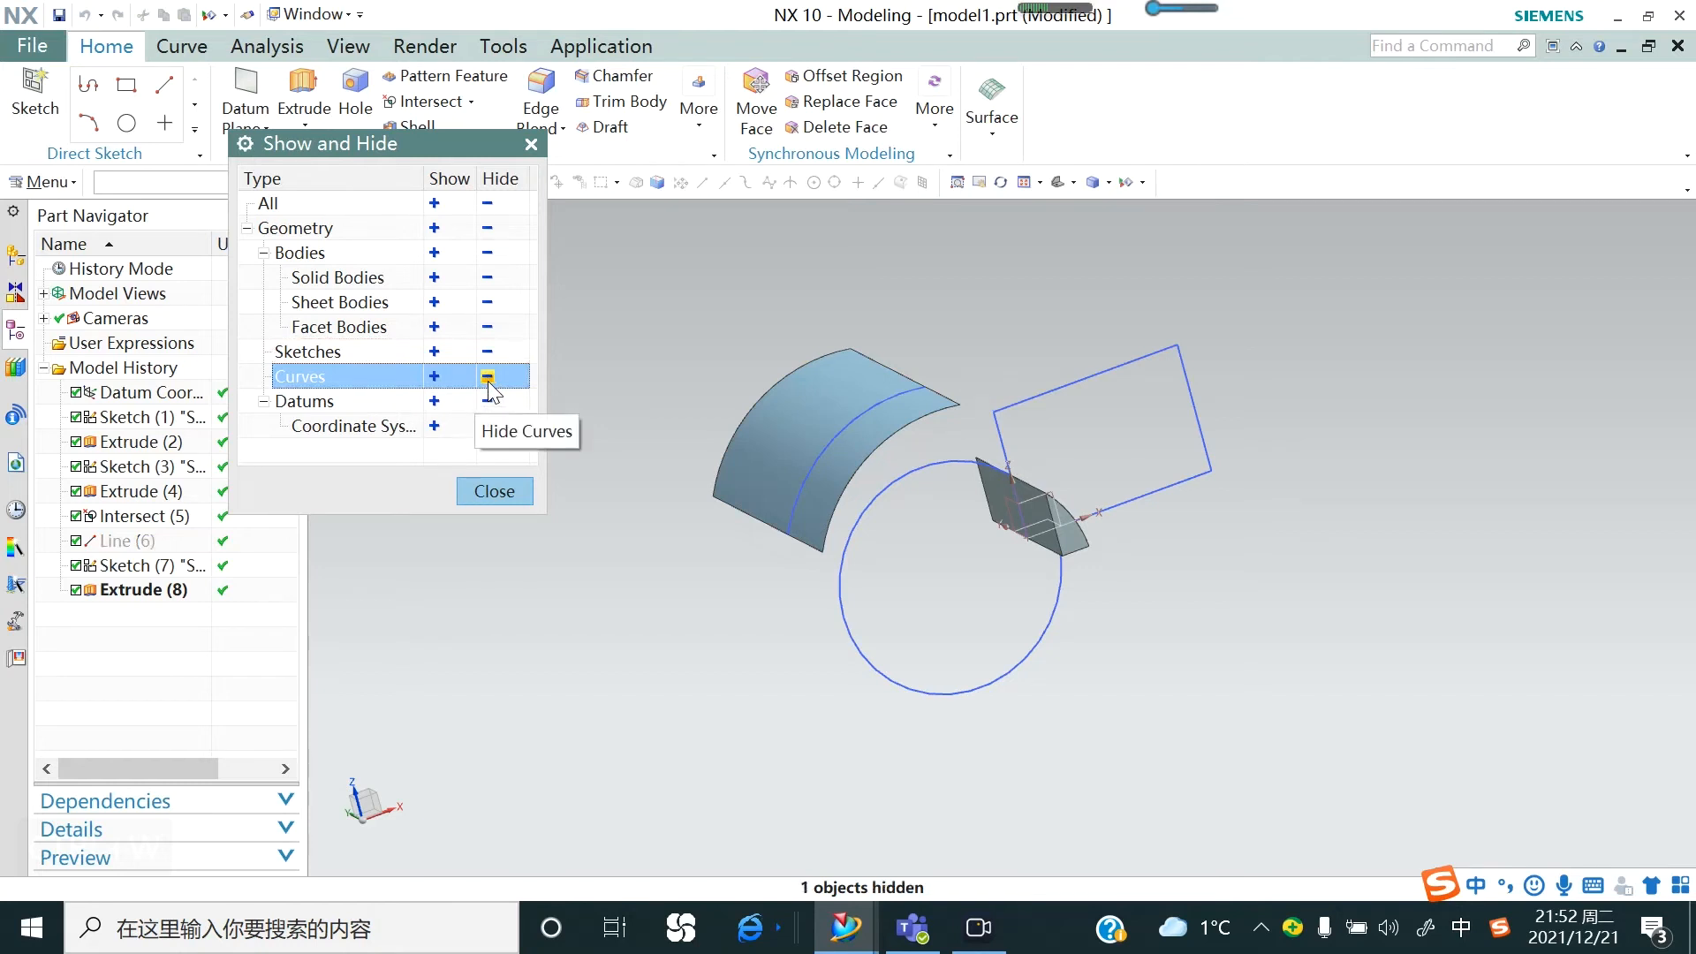
left_click(436, 378)
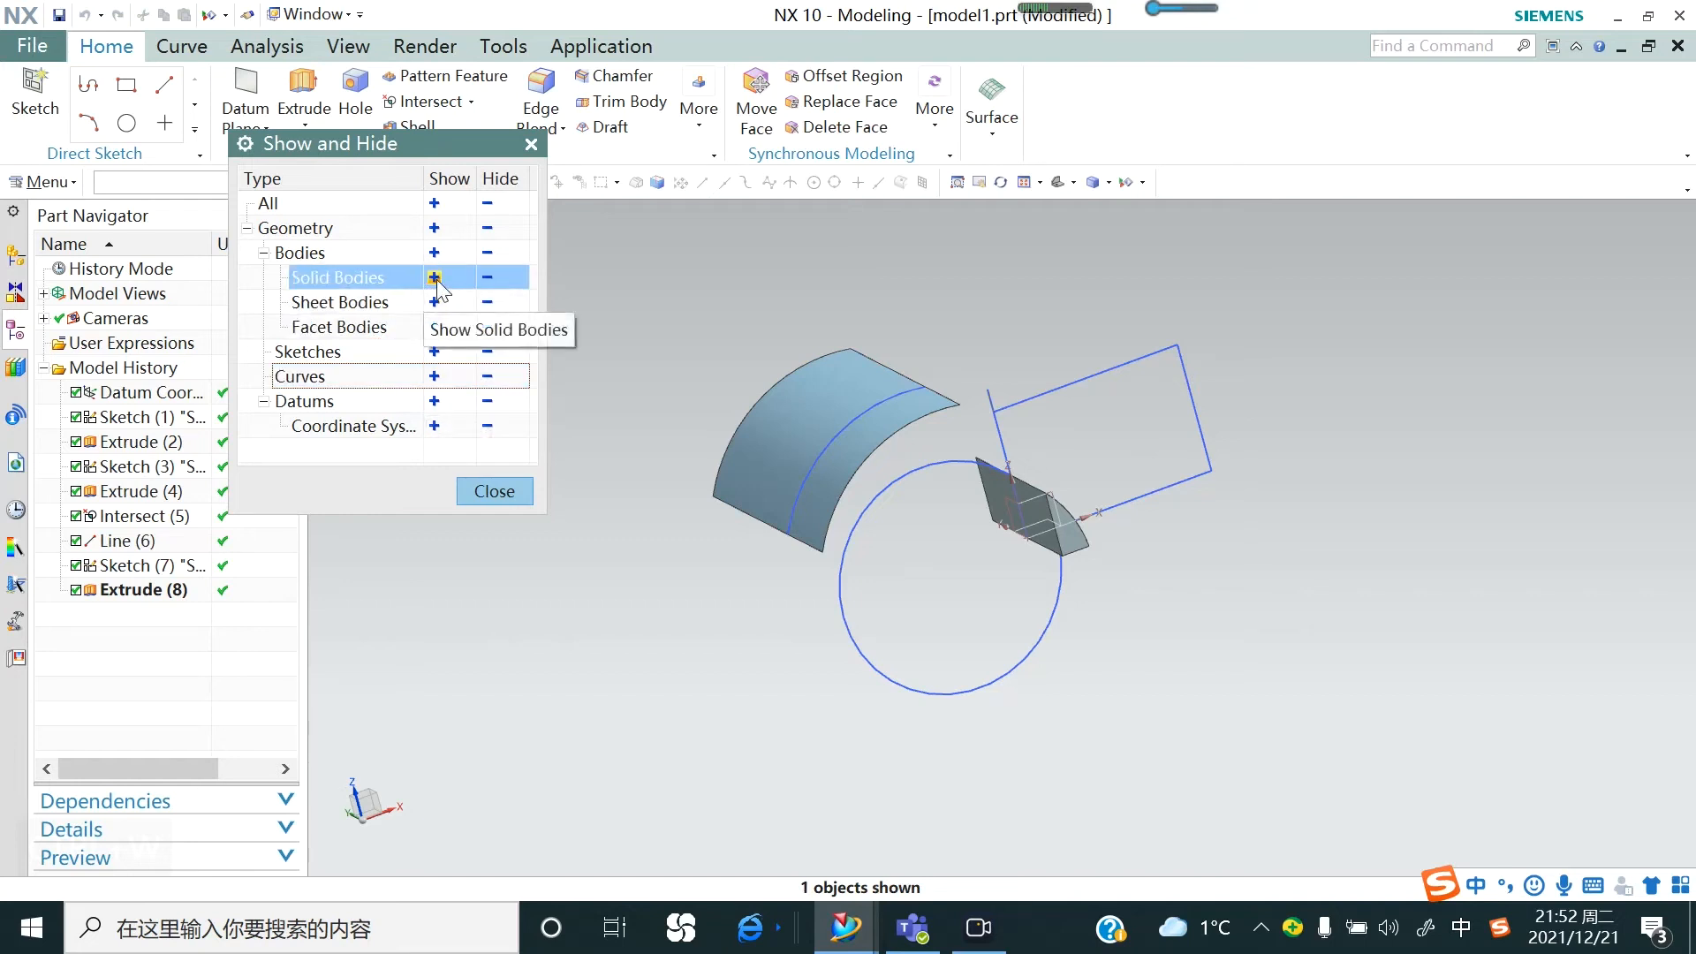
Hide and redisplay the solid bodies, do the same with the sheet bodies, and close Show and Hide
left_click(487, 277)
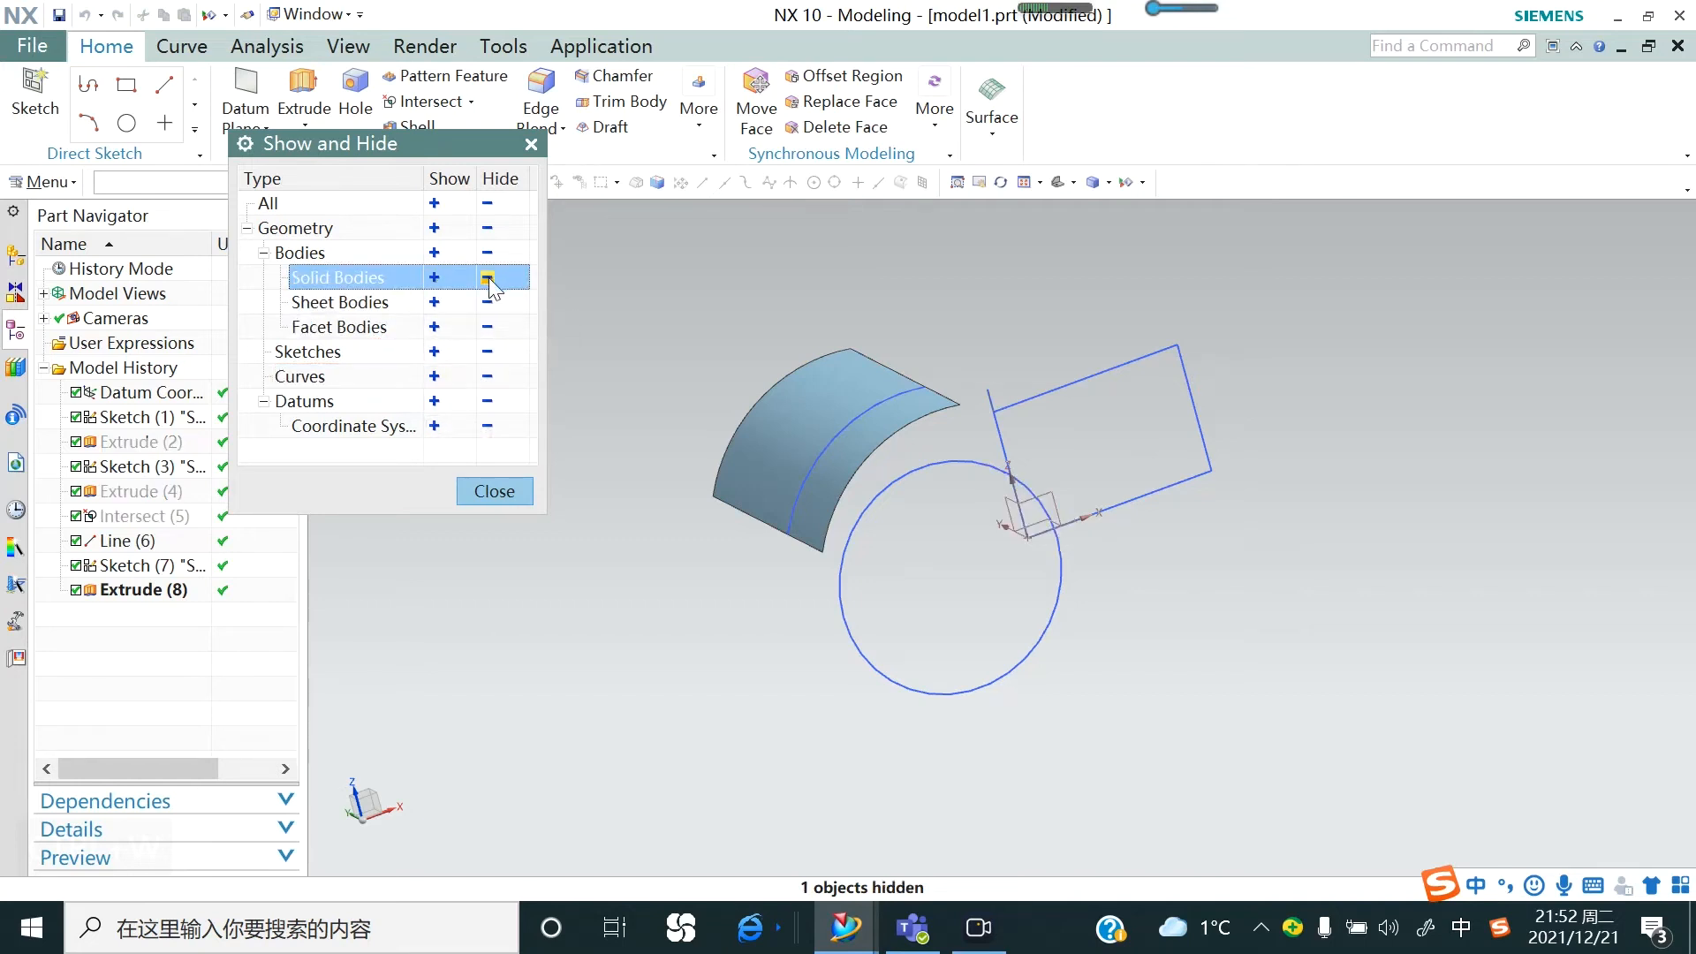
left_click(434, 277)
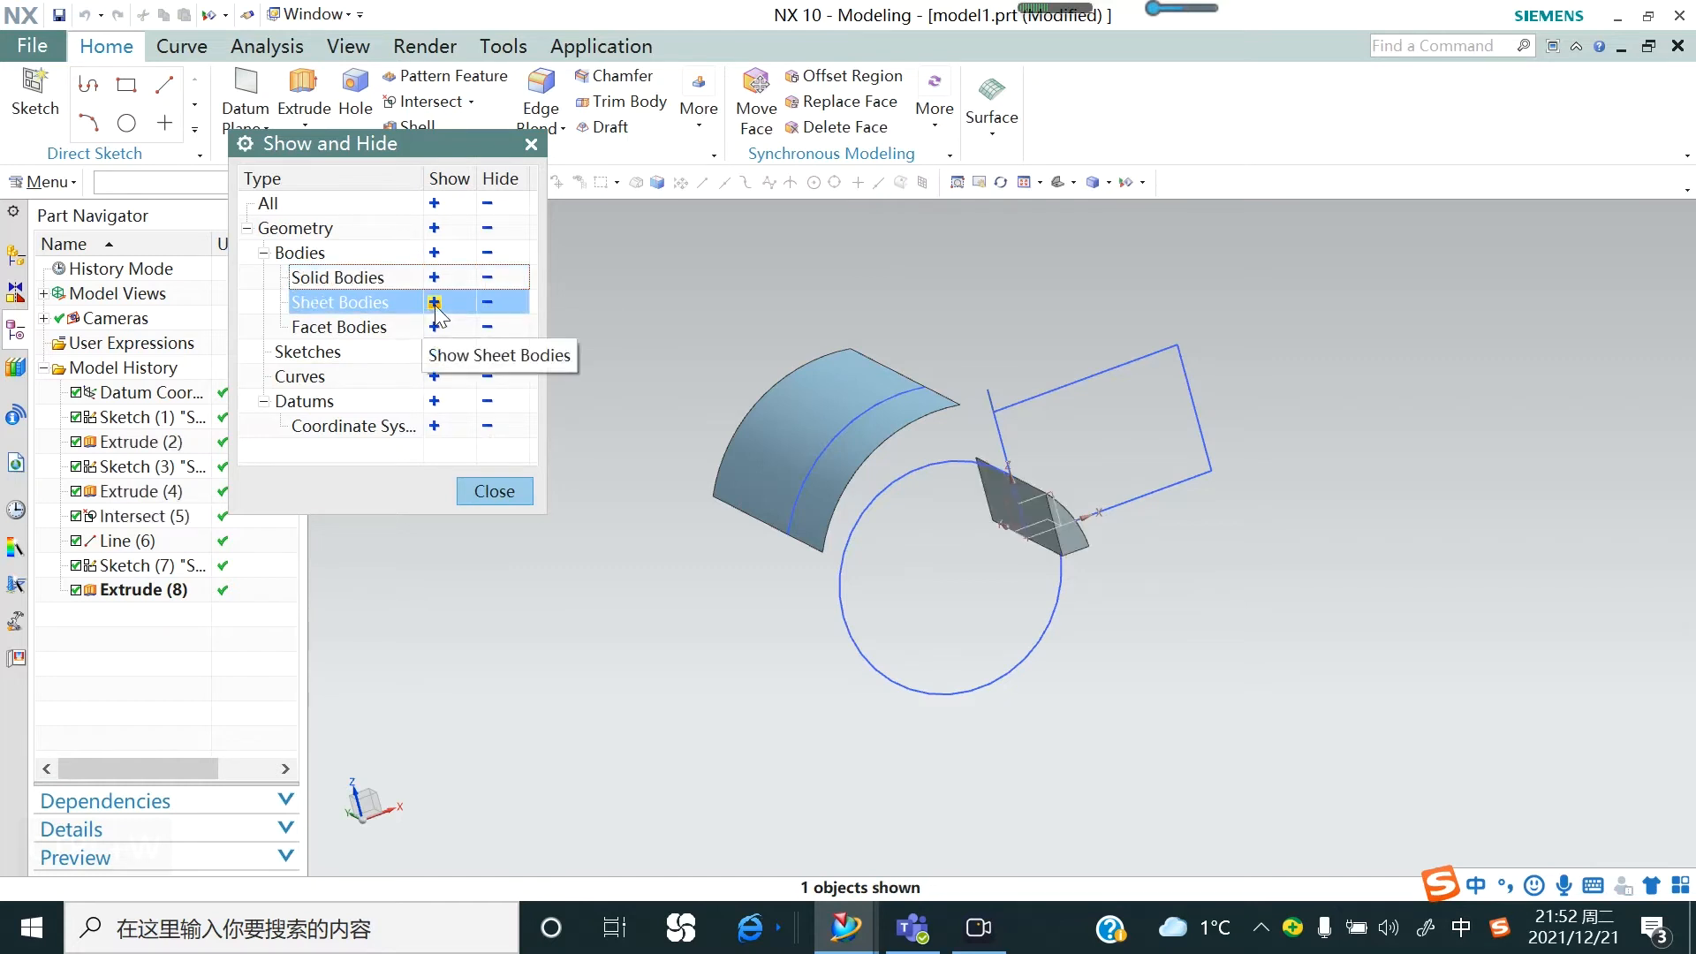
left_click(488, 302)
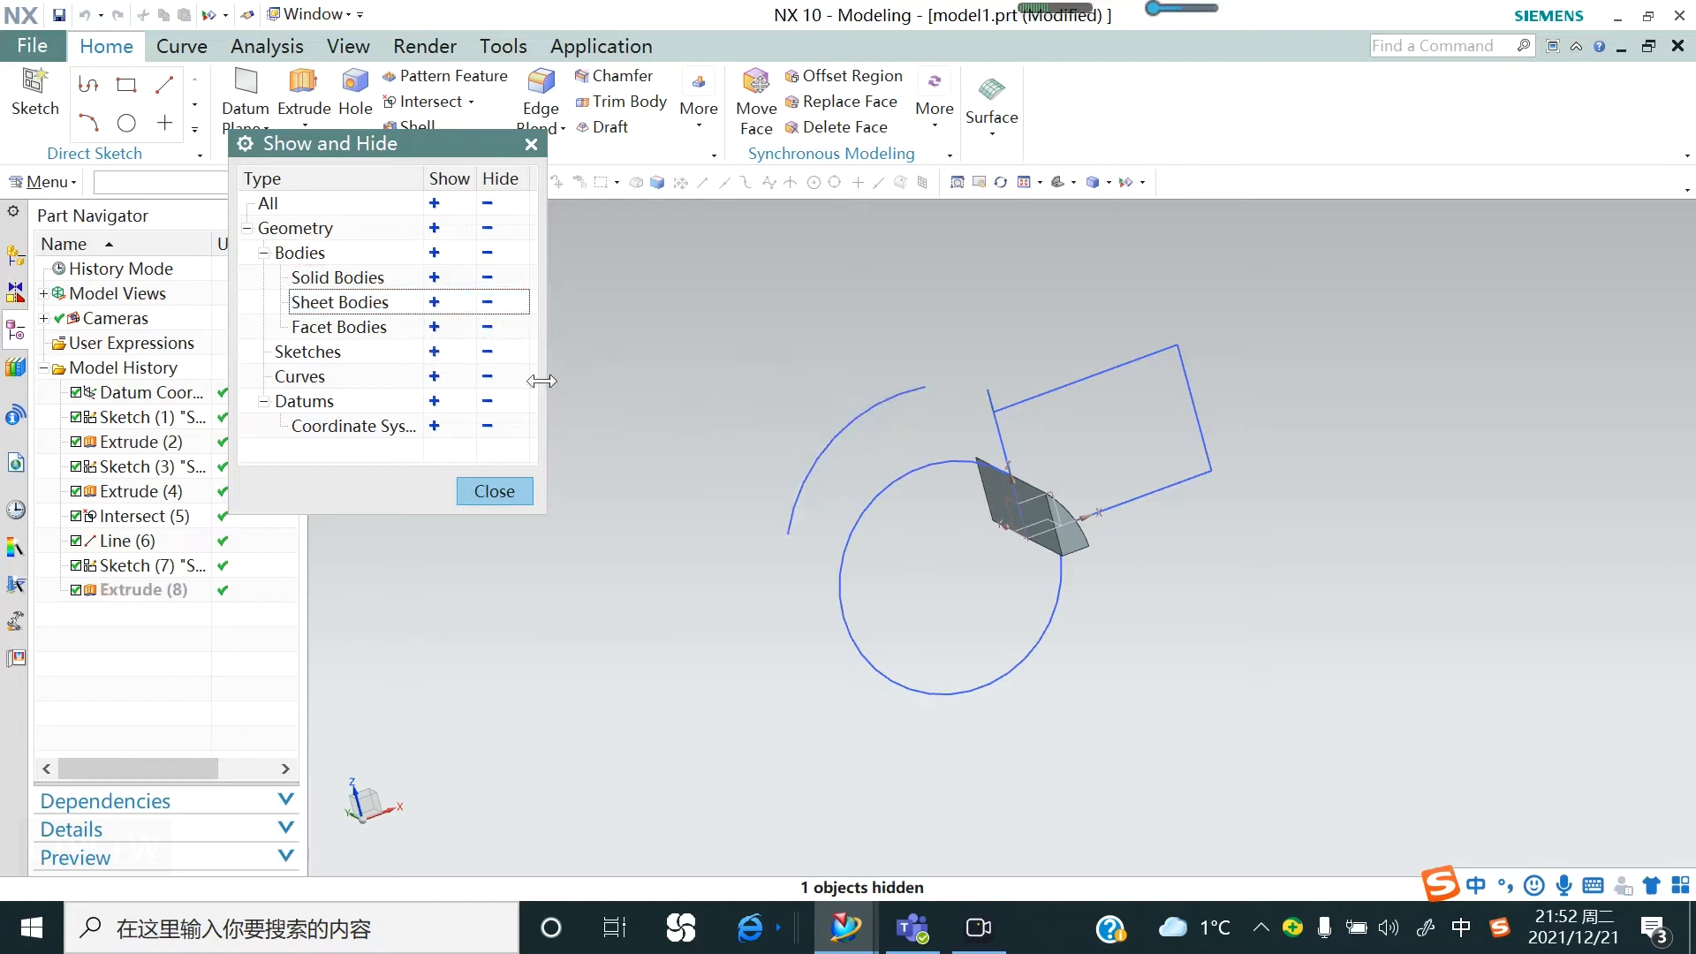
left_click(434, 330)
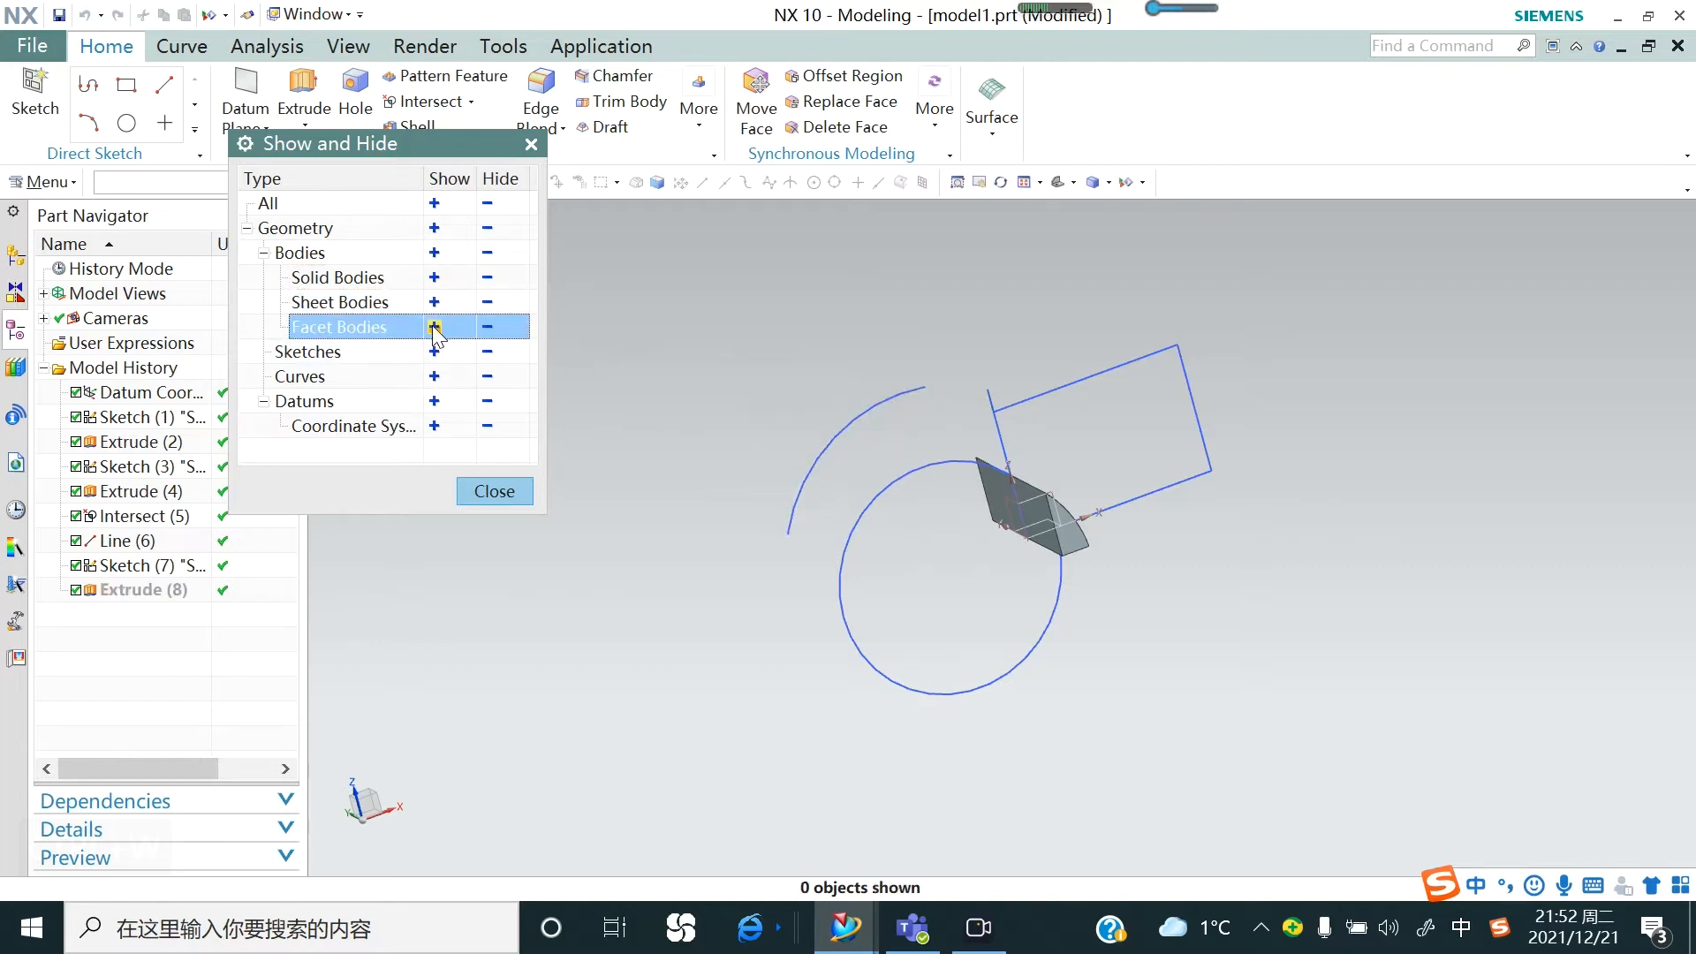
left_click(435, 302)
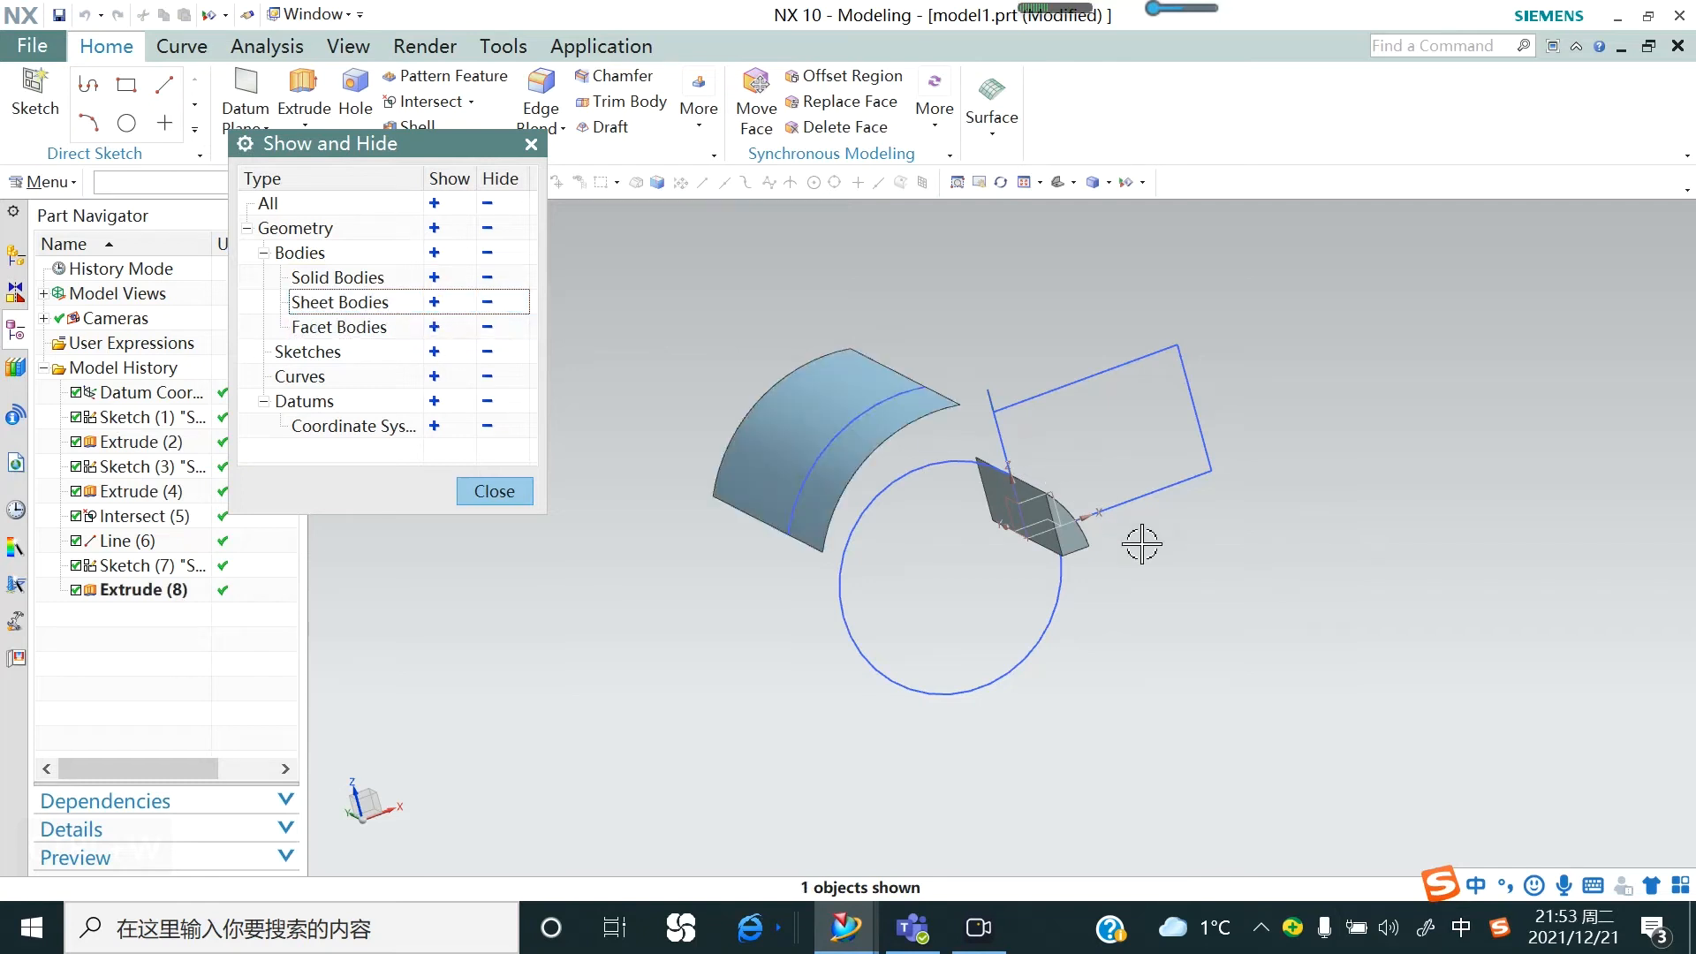
left_click(492, 493)
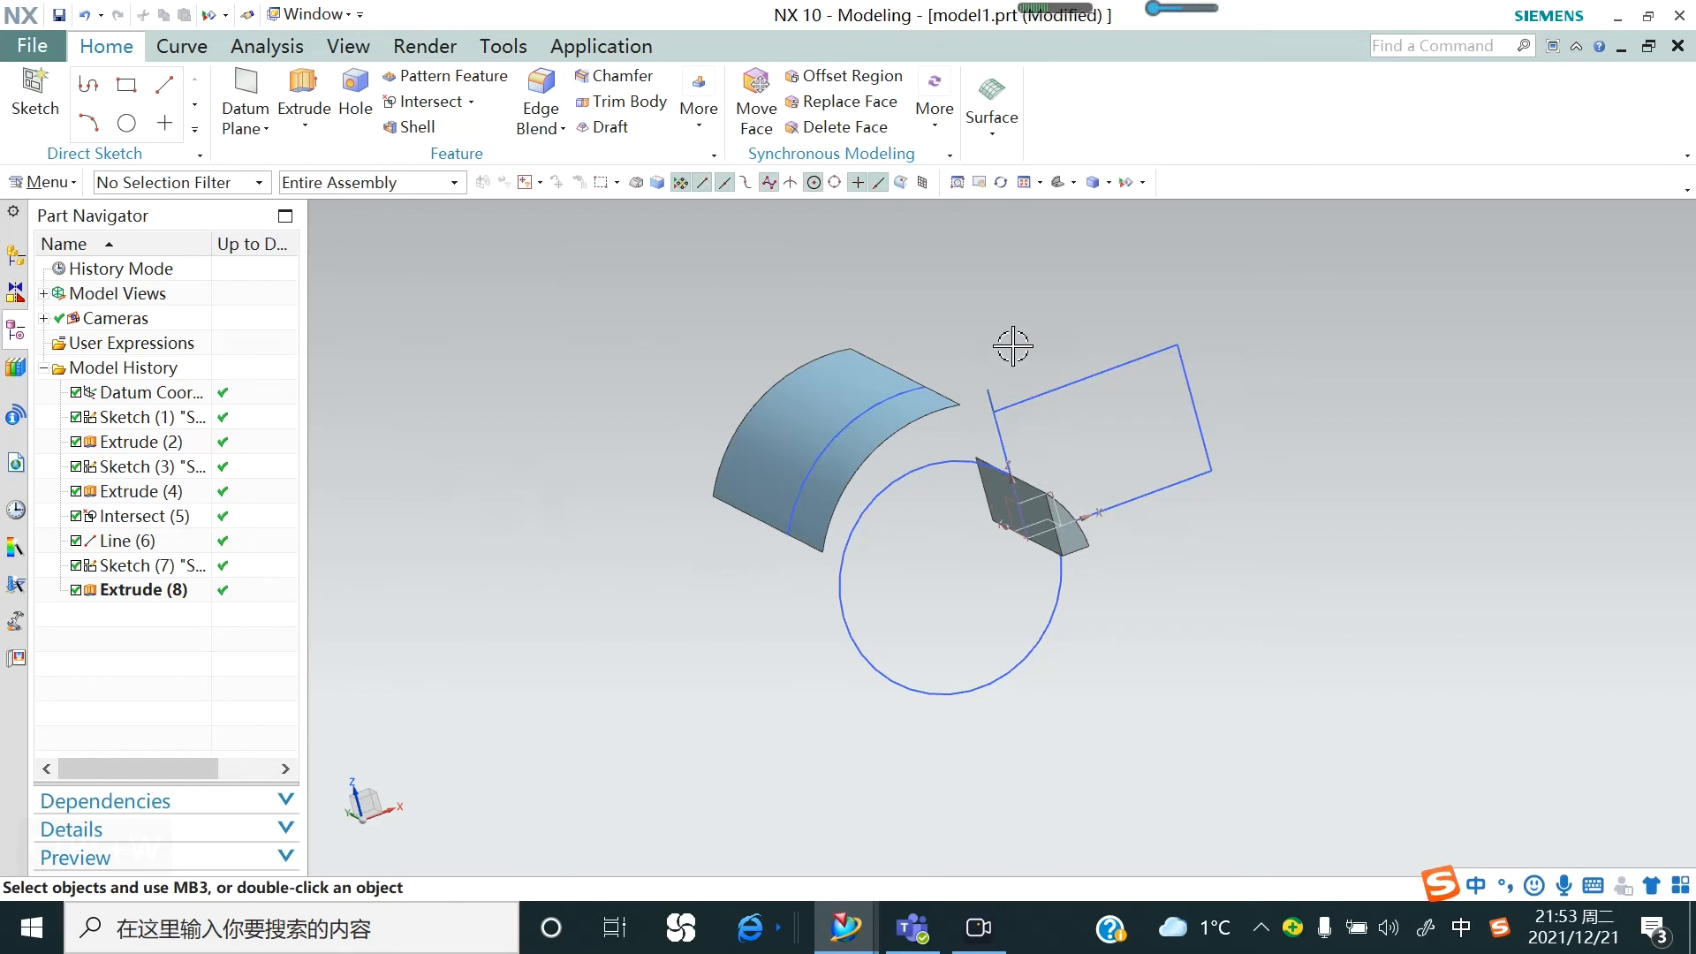
Hide the curved sheet and the small solid body by individual selection, and undo the hiding
key("ctrl+b")
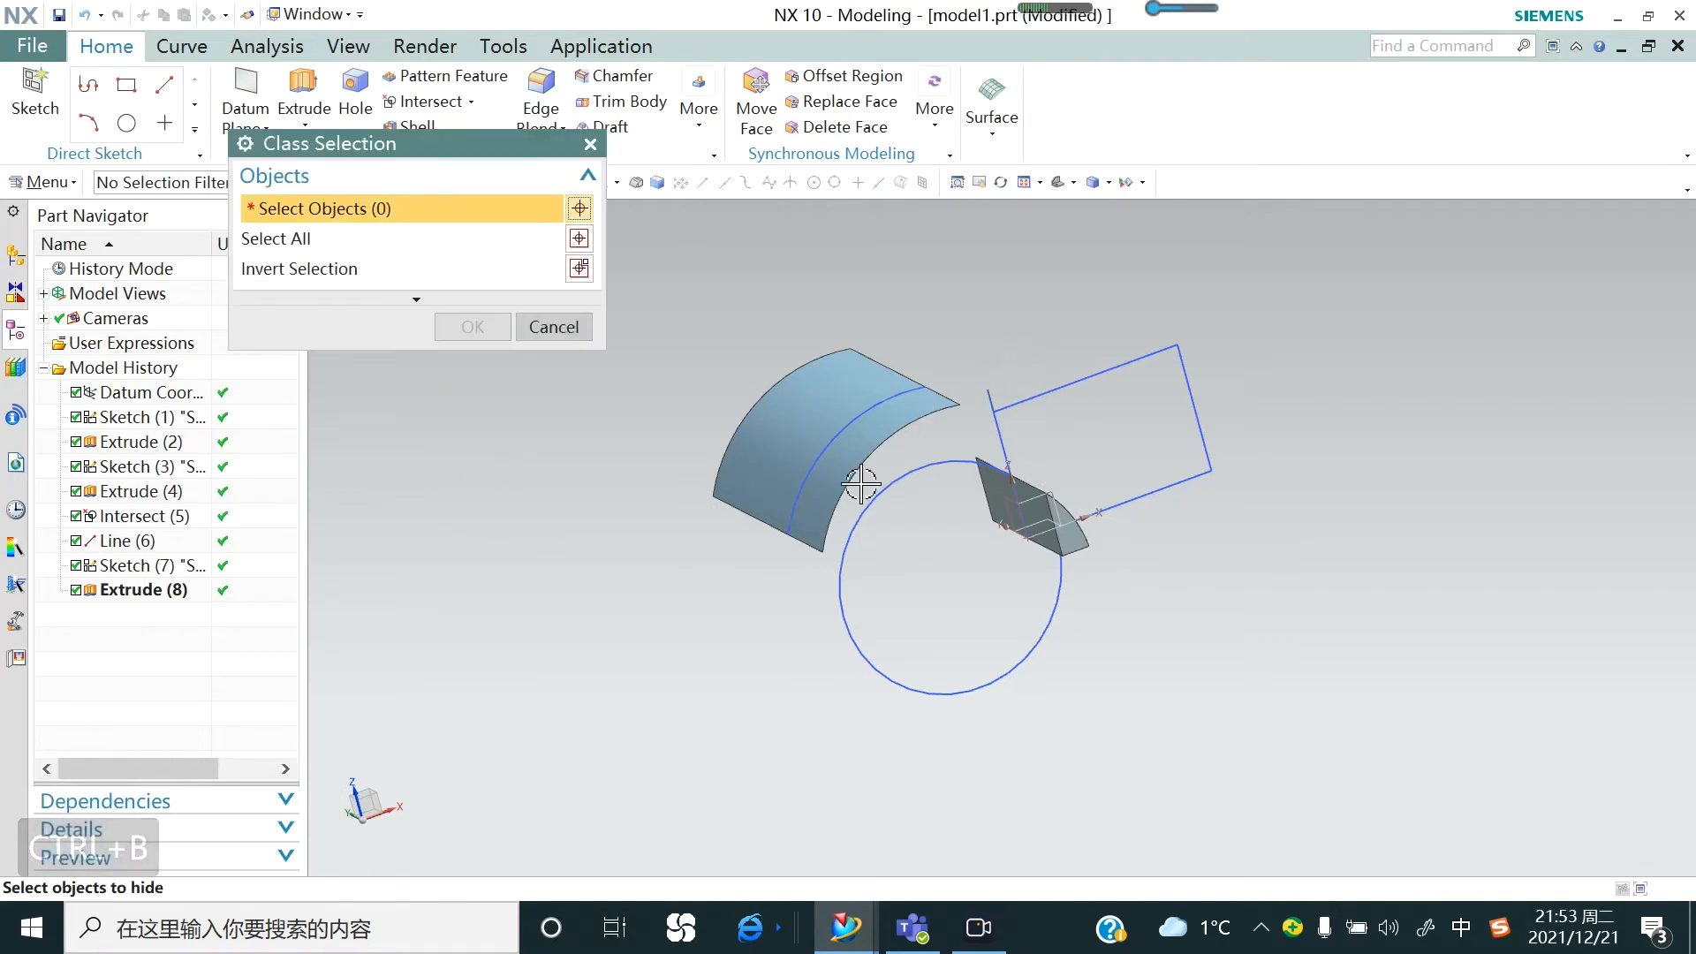
left_click(830, 396)
left_click(991, 500)
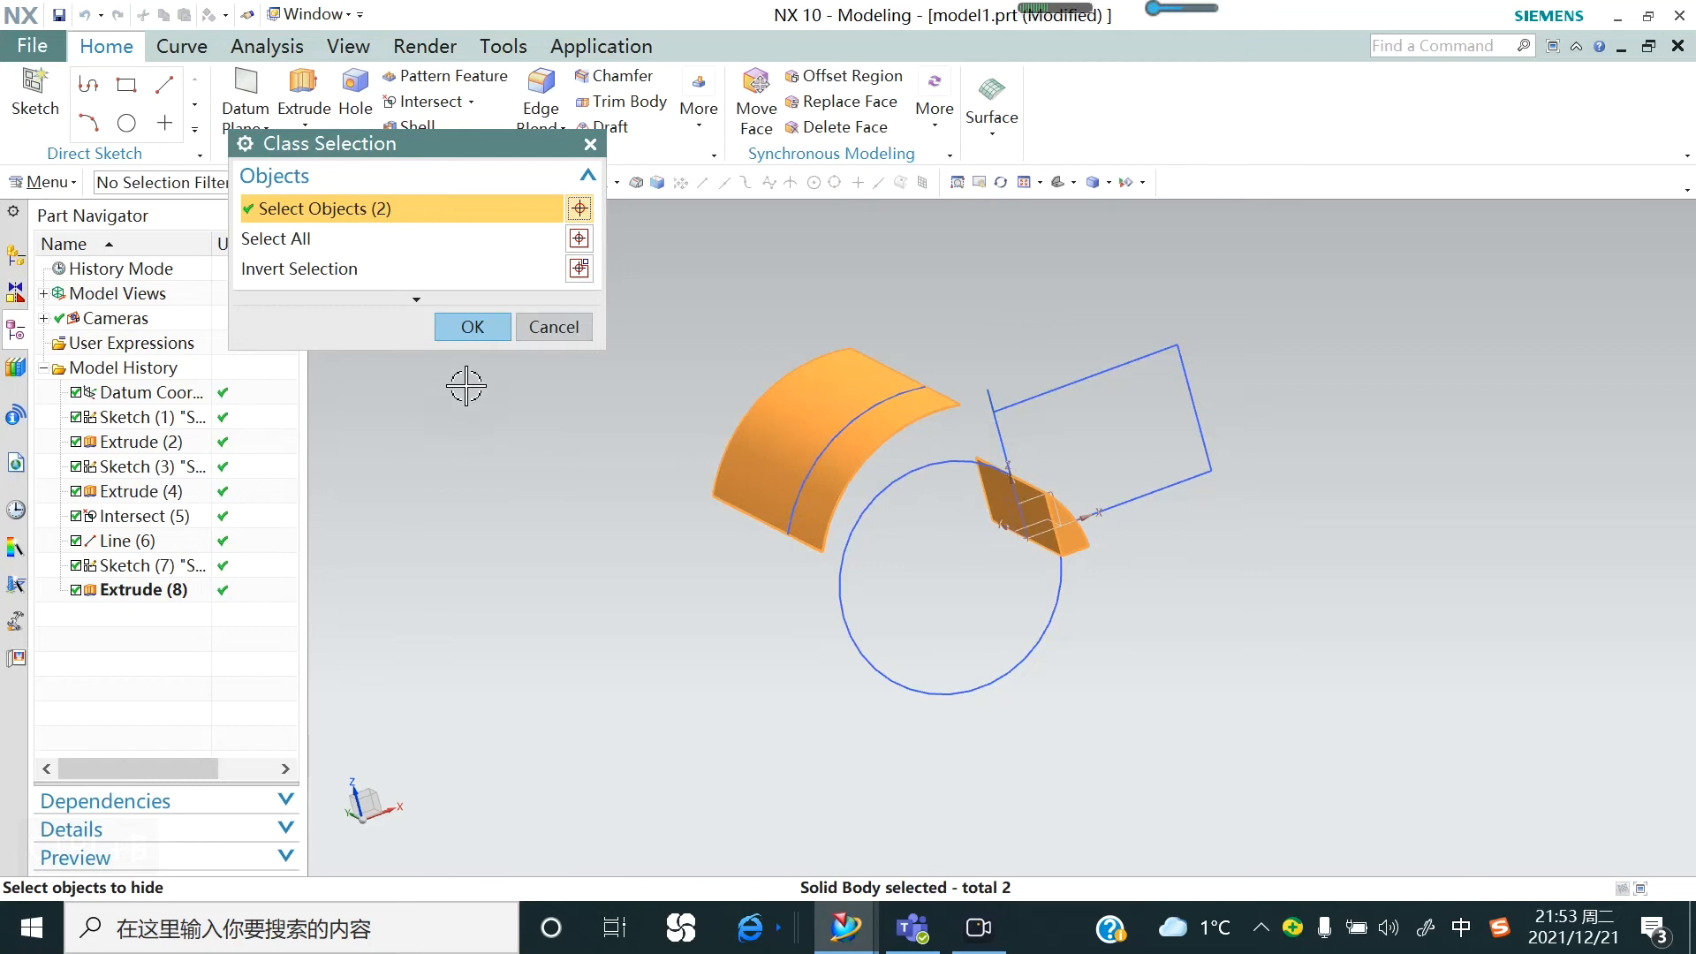
left_click(470, 328)
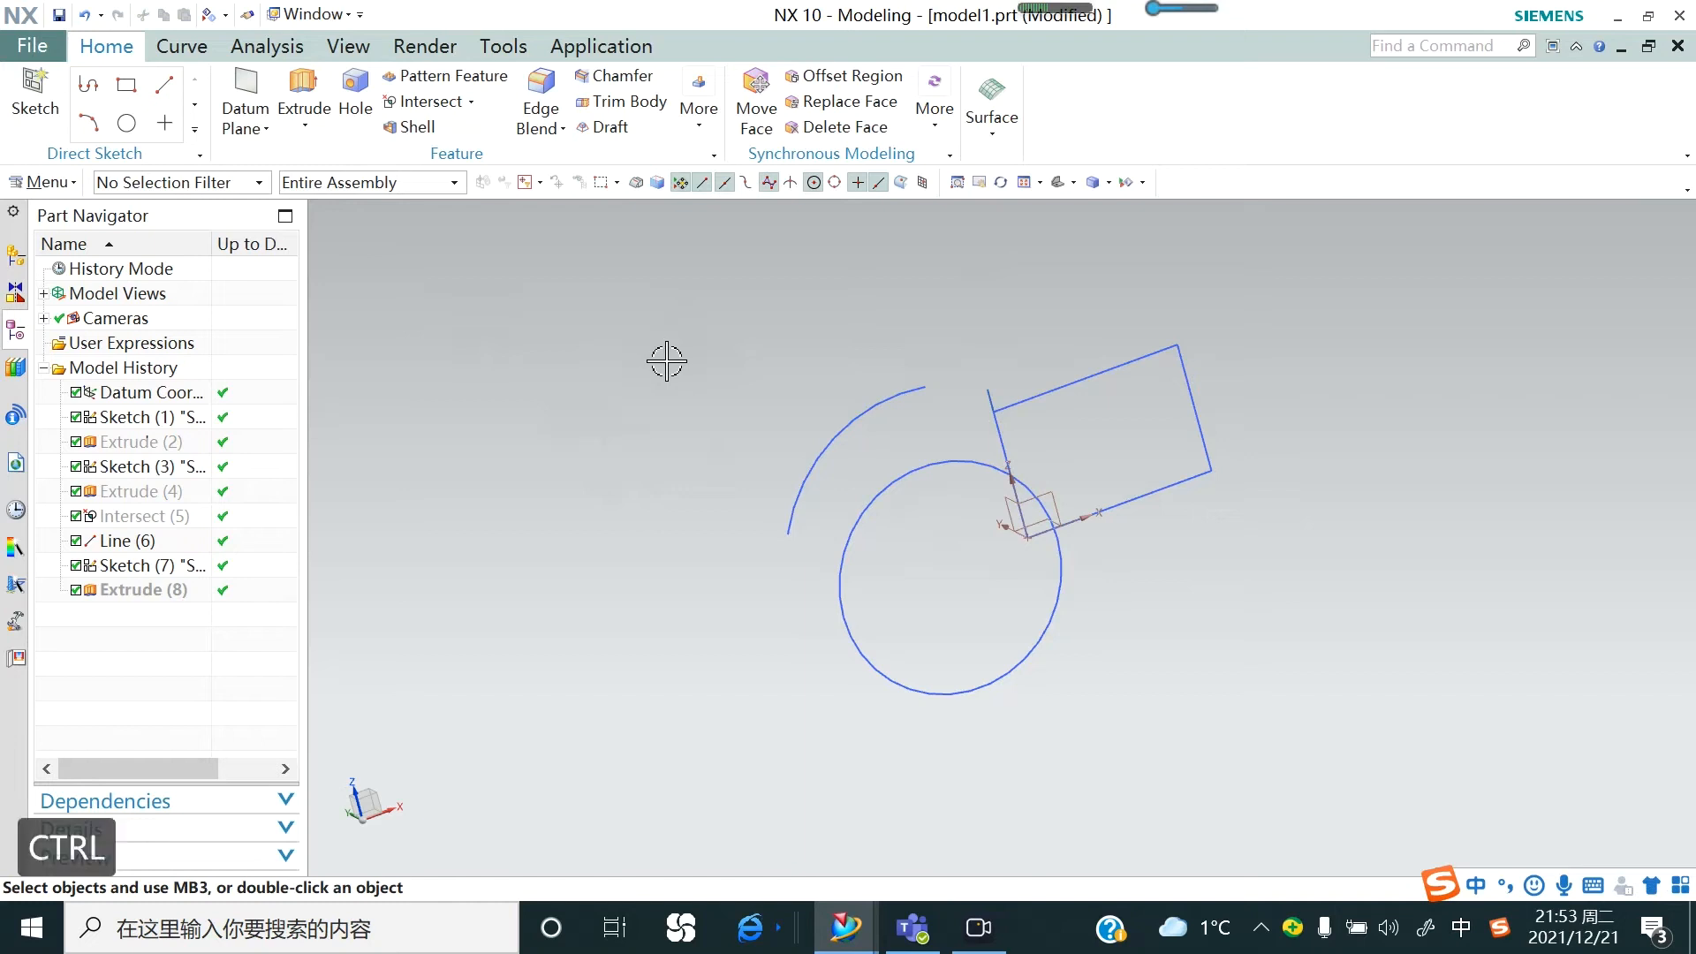
key("ctrl+z")
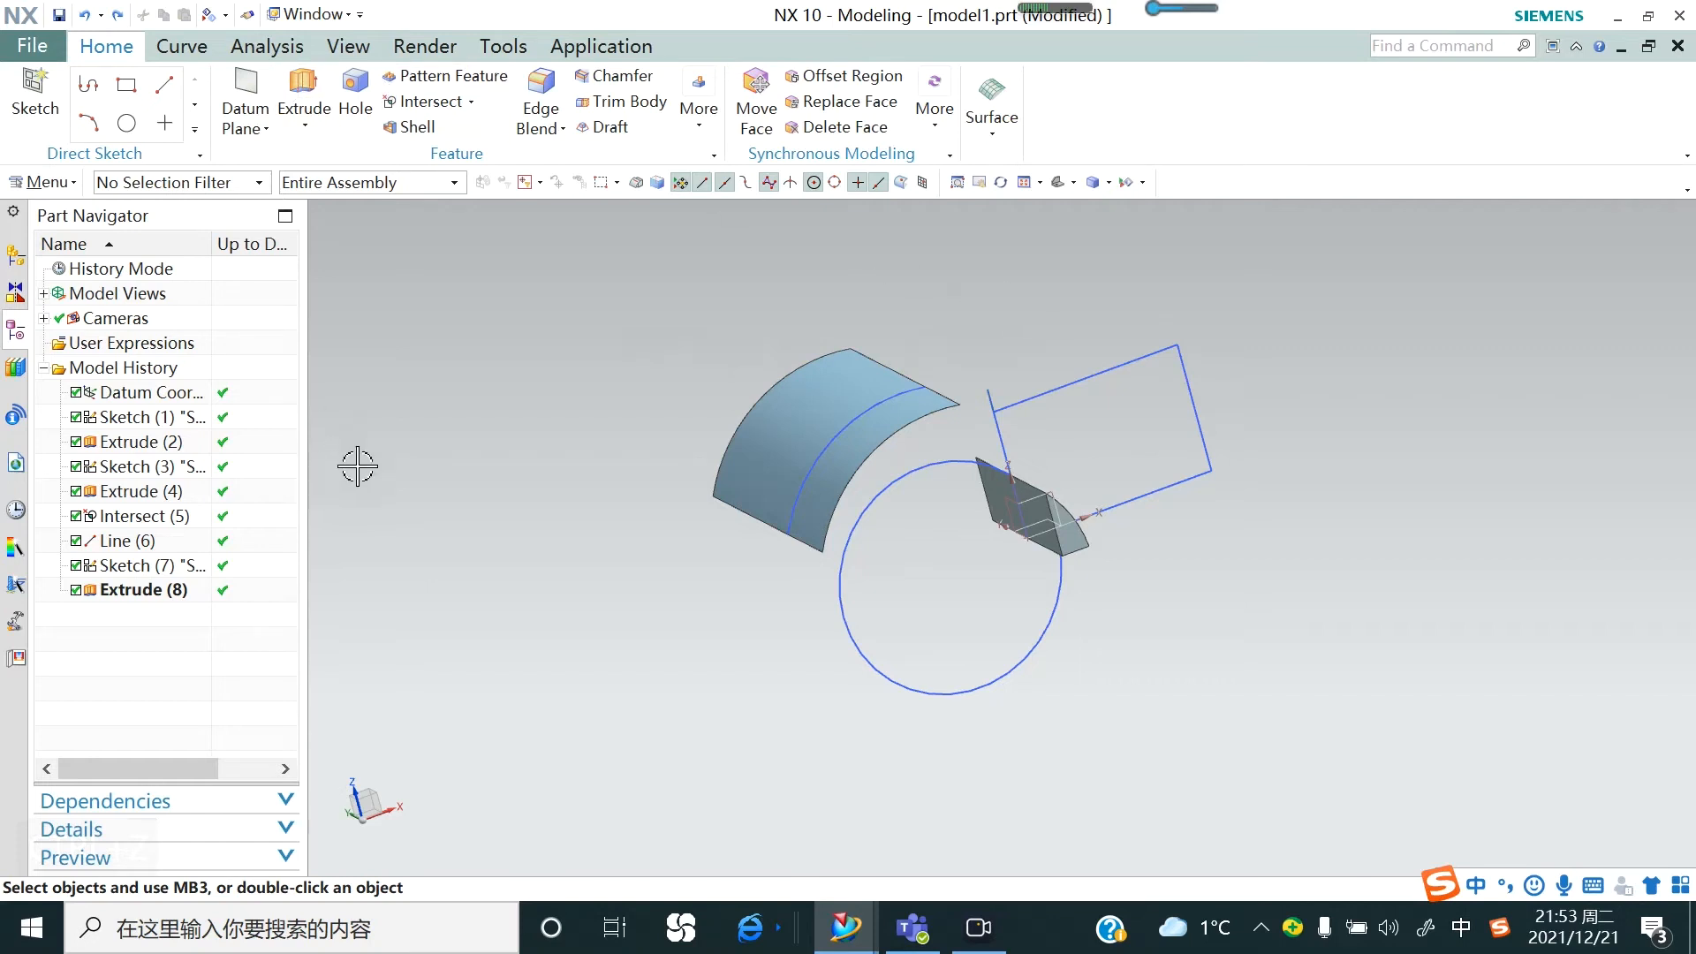
Measure the distance between the two end points of the rectangle's upper line, using the Distance type
left_click(186, 50)
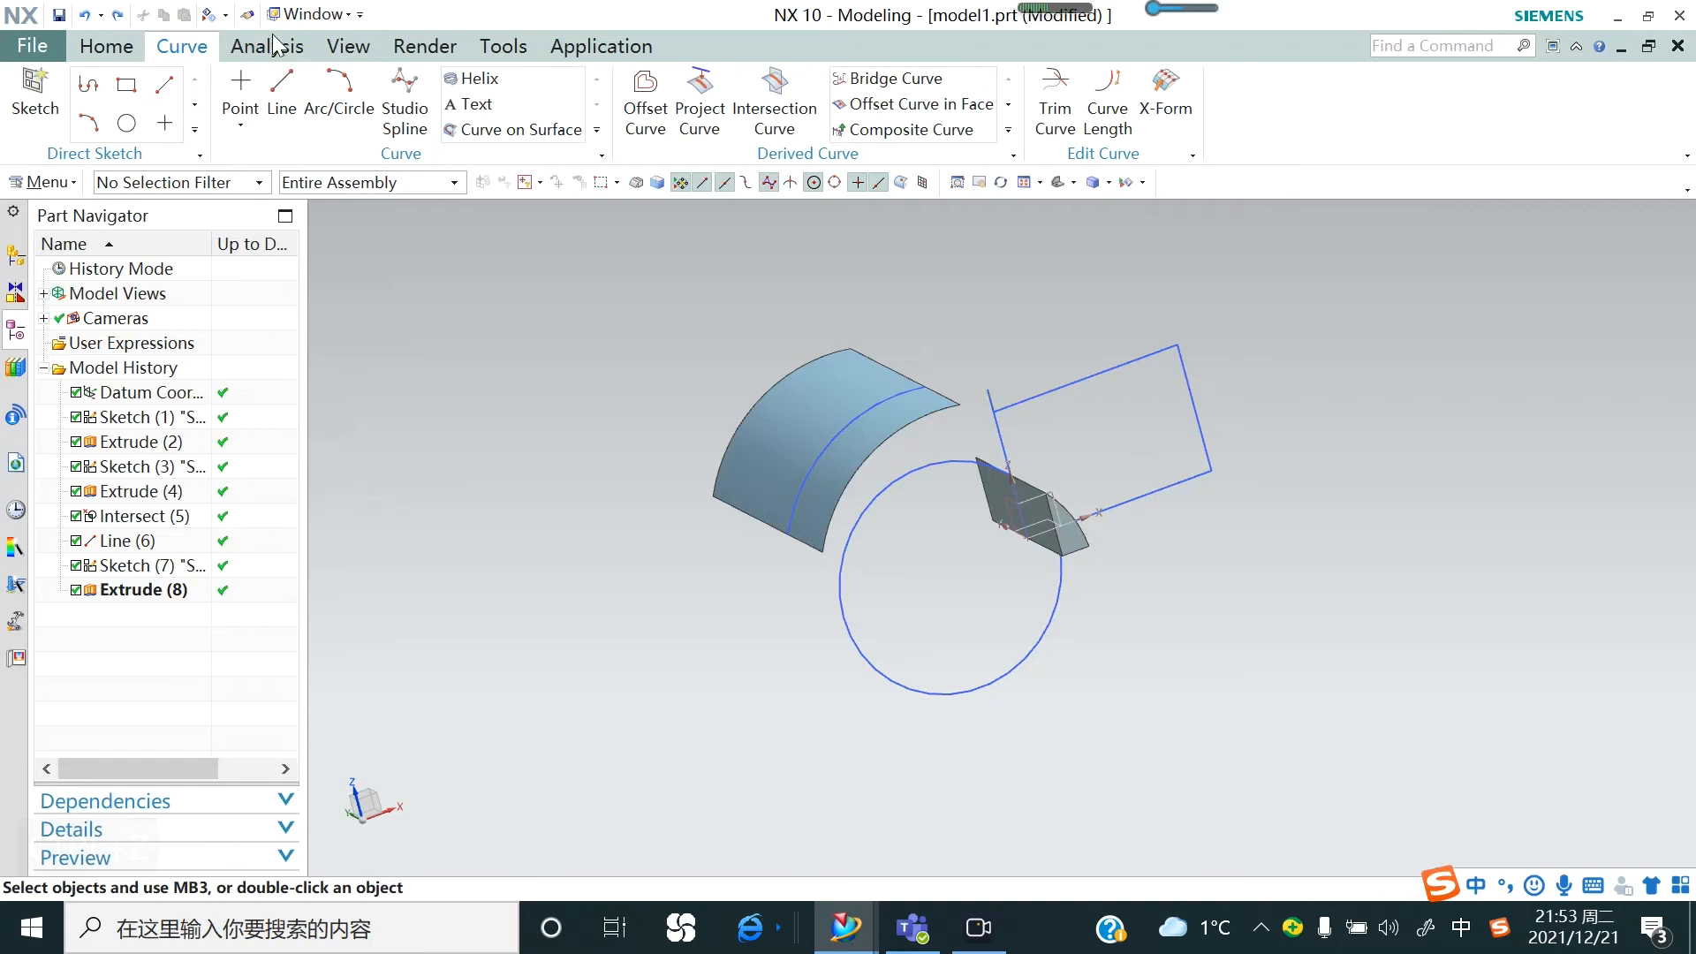
left_click(266, 46)
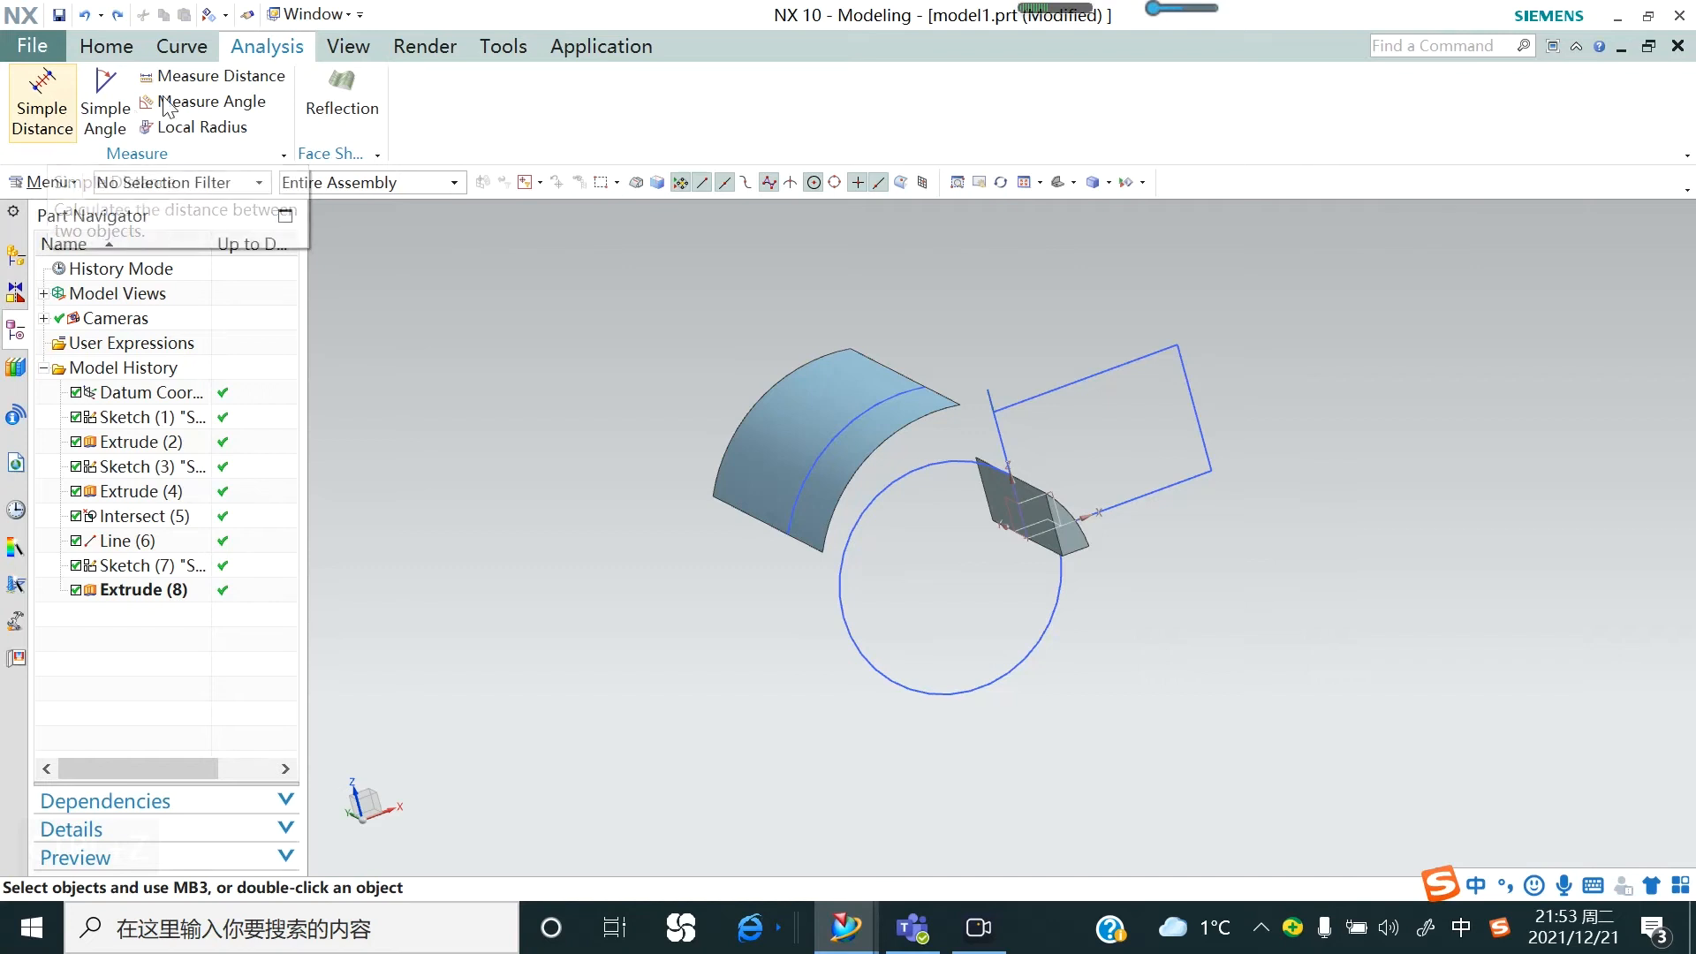
left_click(215, 80)
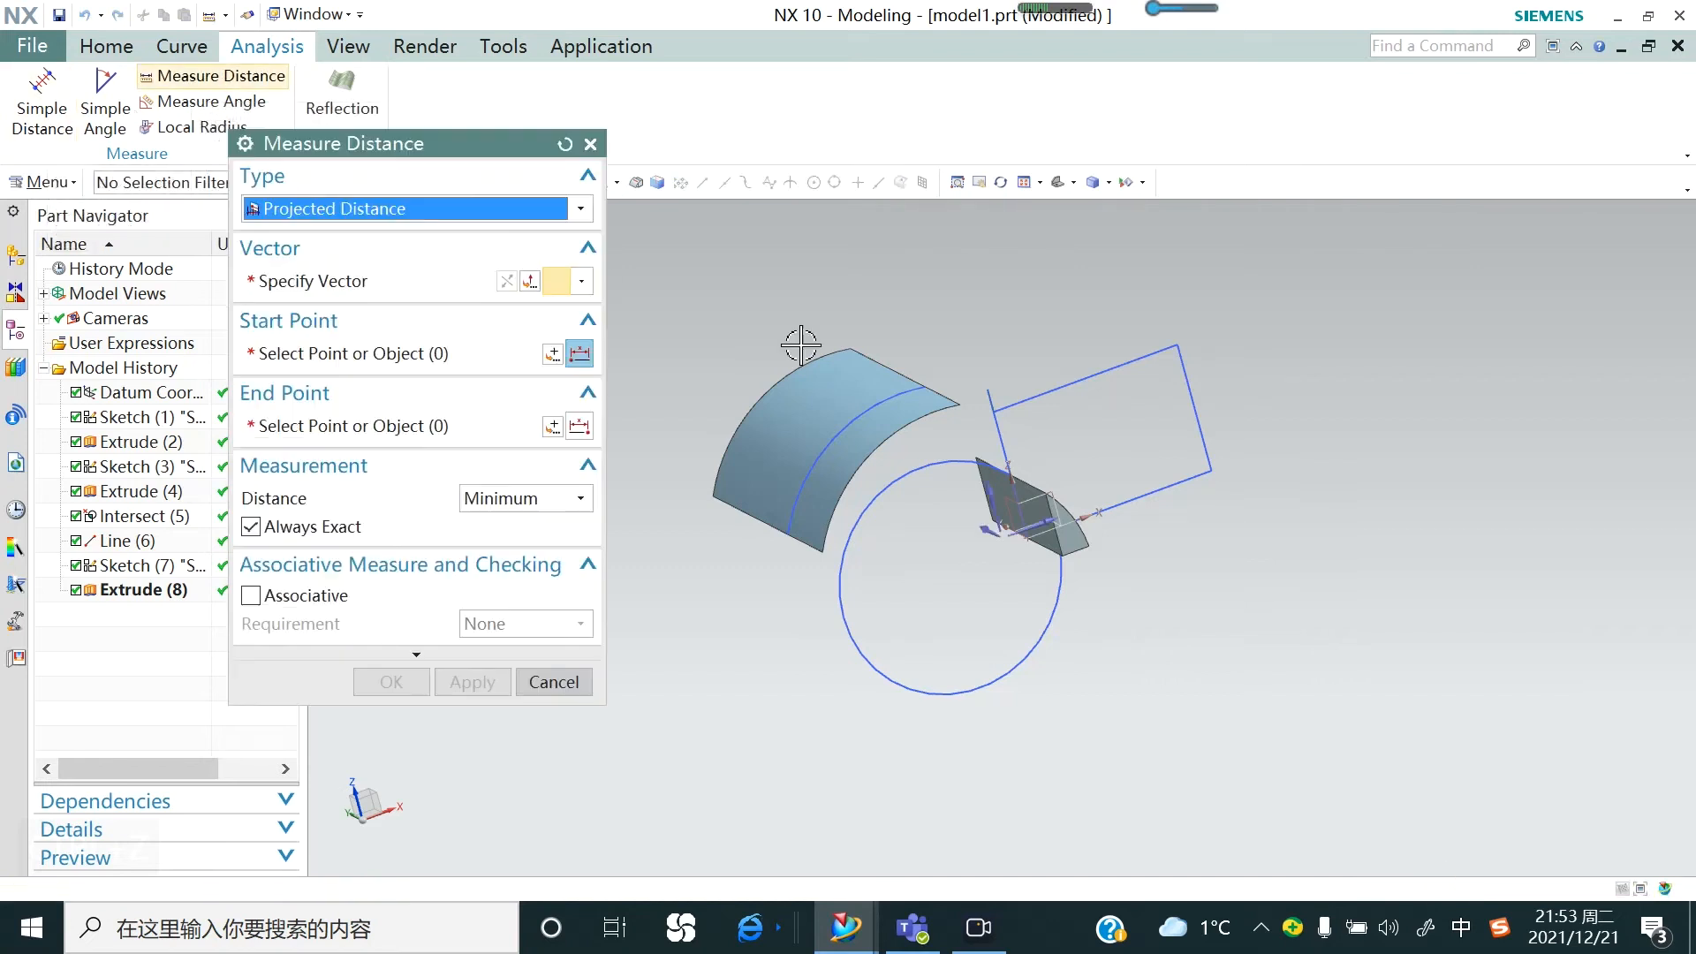
scroll(1060, 502, "up", 1)
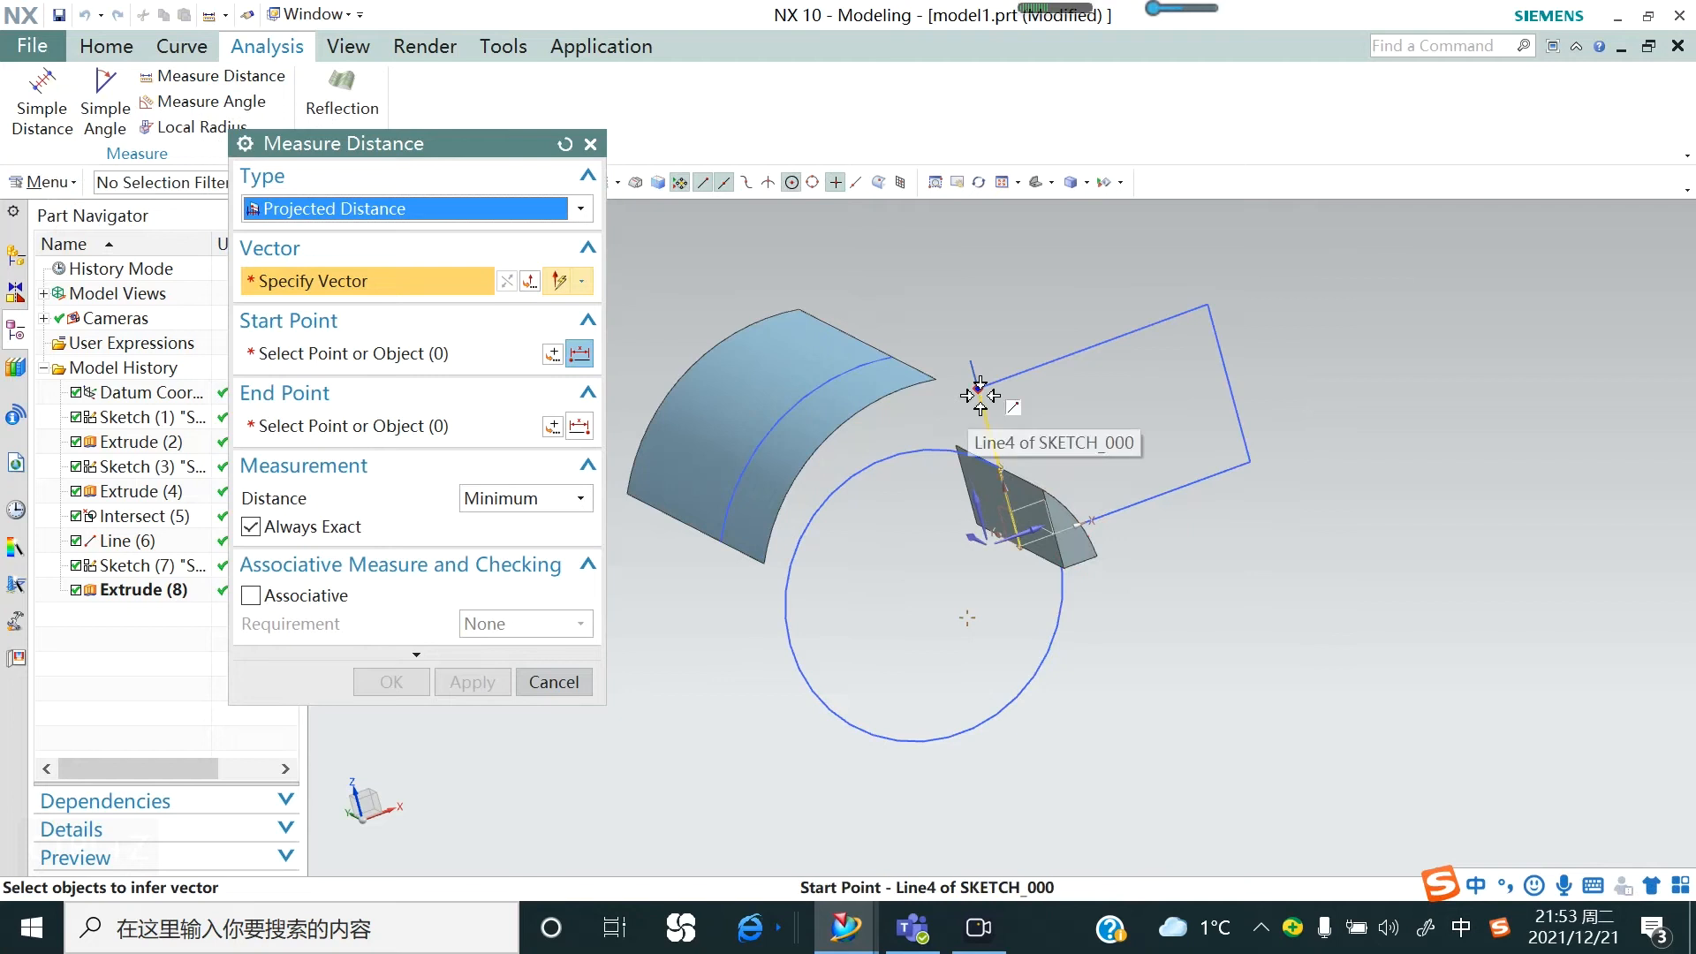
left_click(1205, 305)
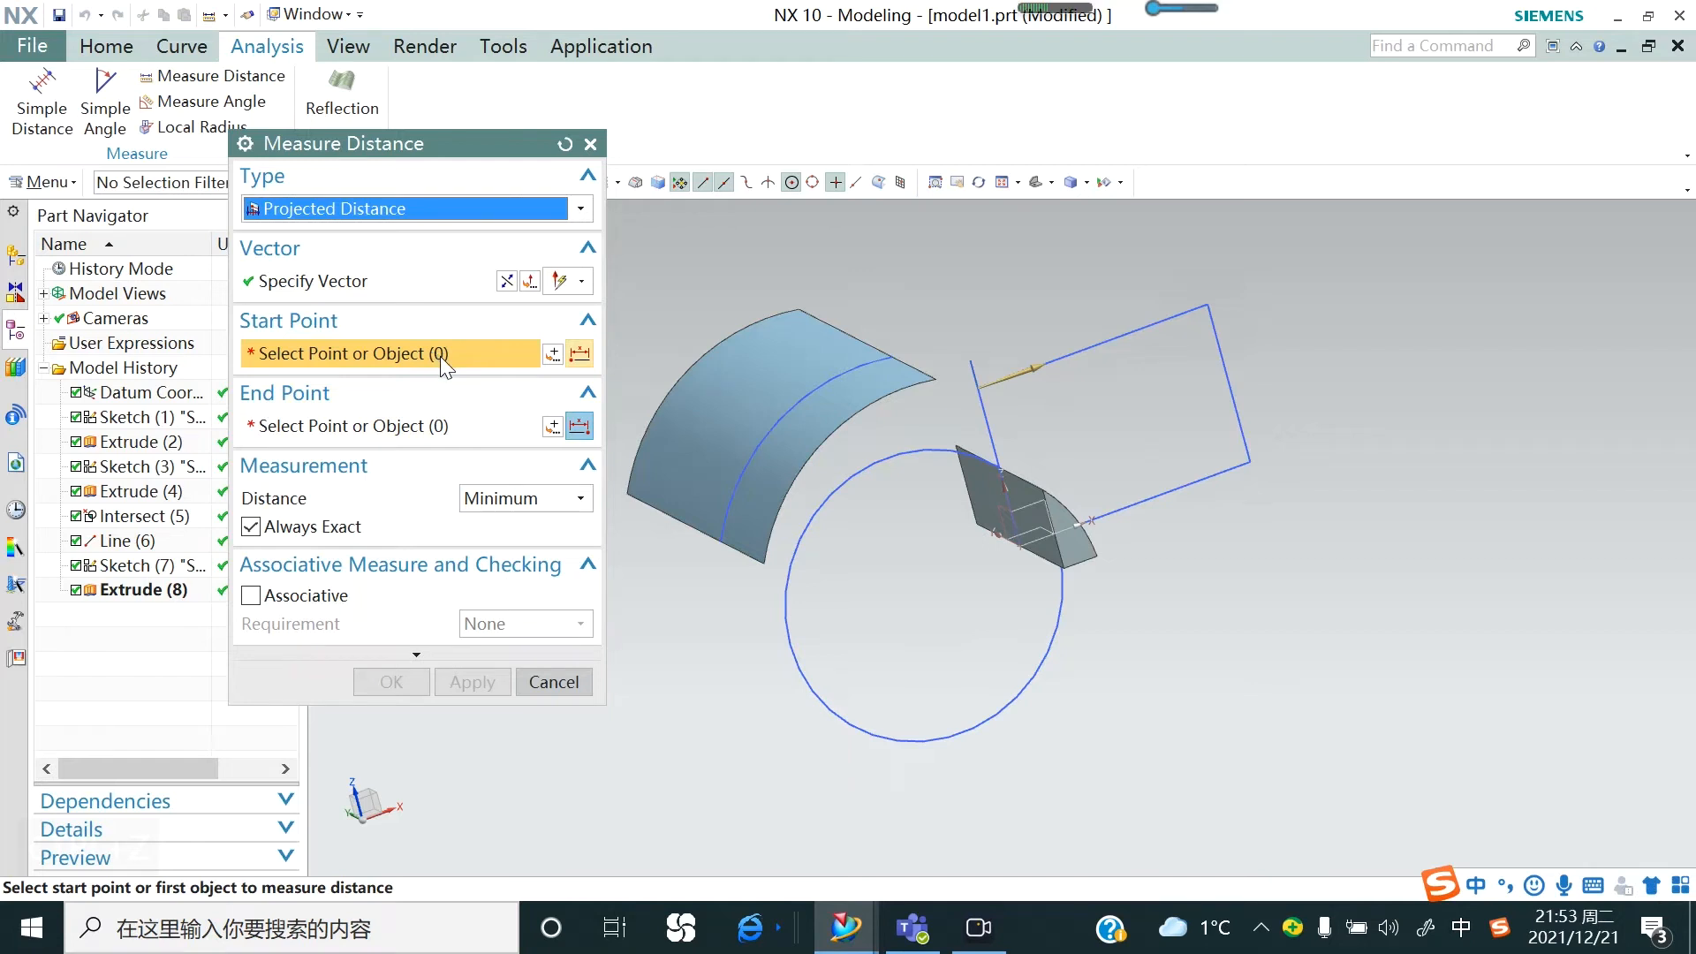
left_click(580, 210)
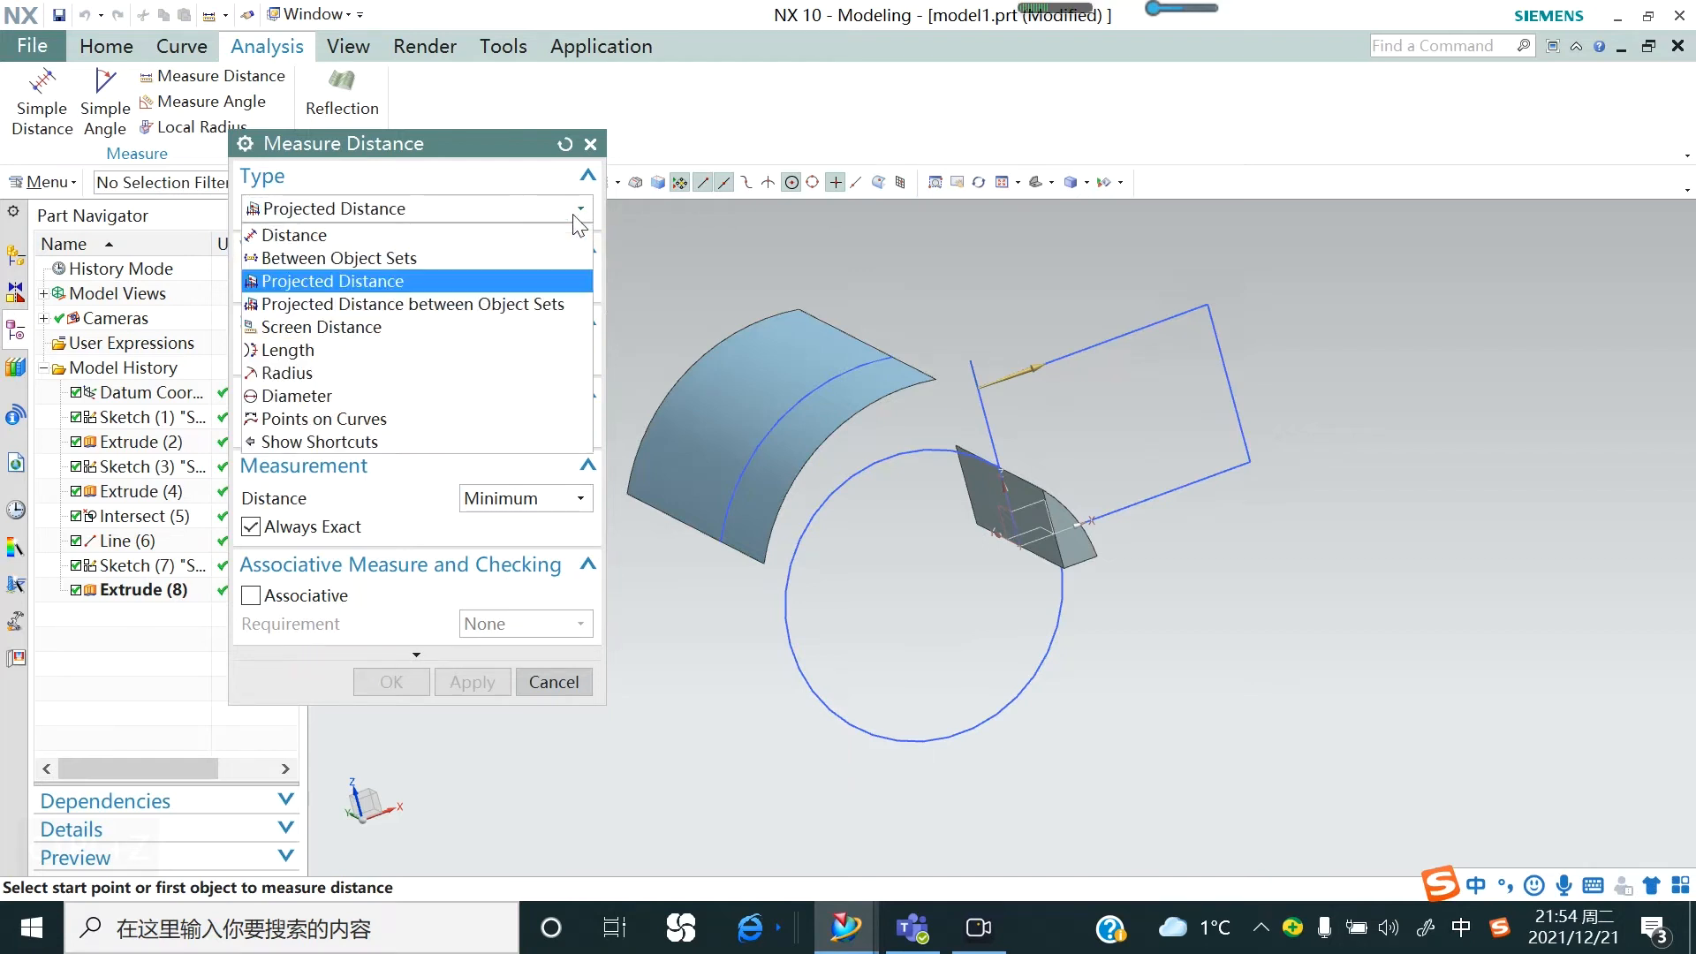
left_click(396, 235)
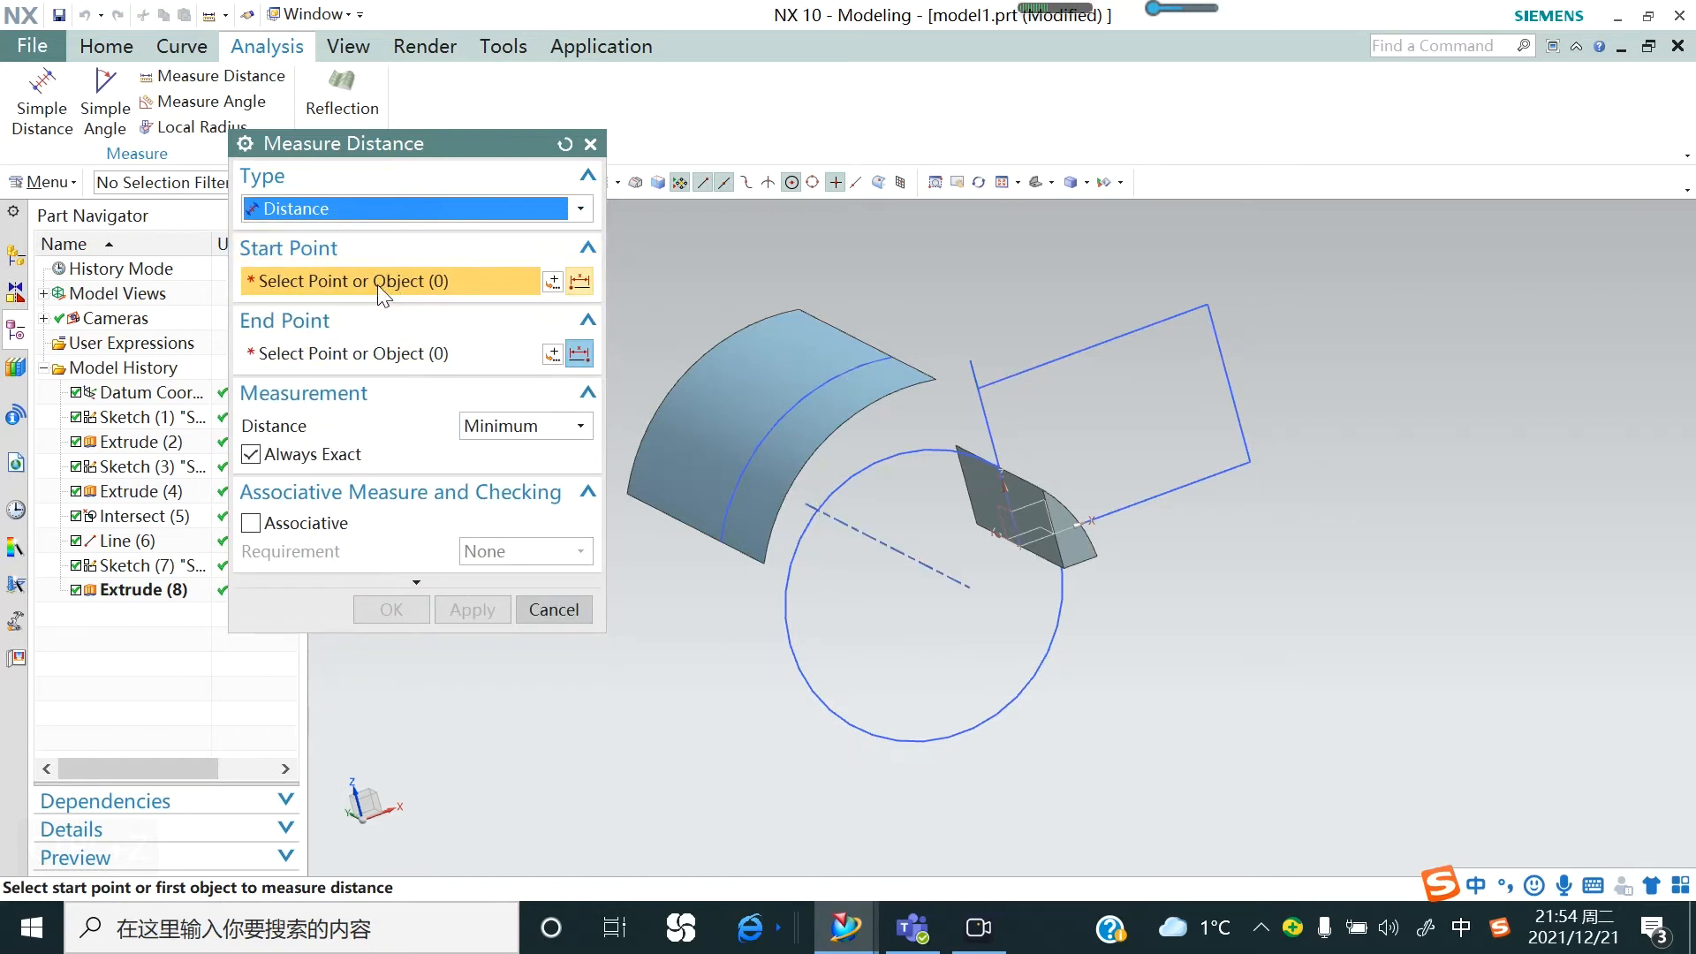
left_click(981, 395)
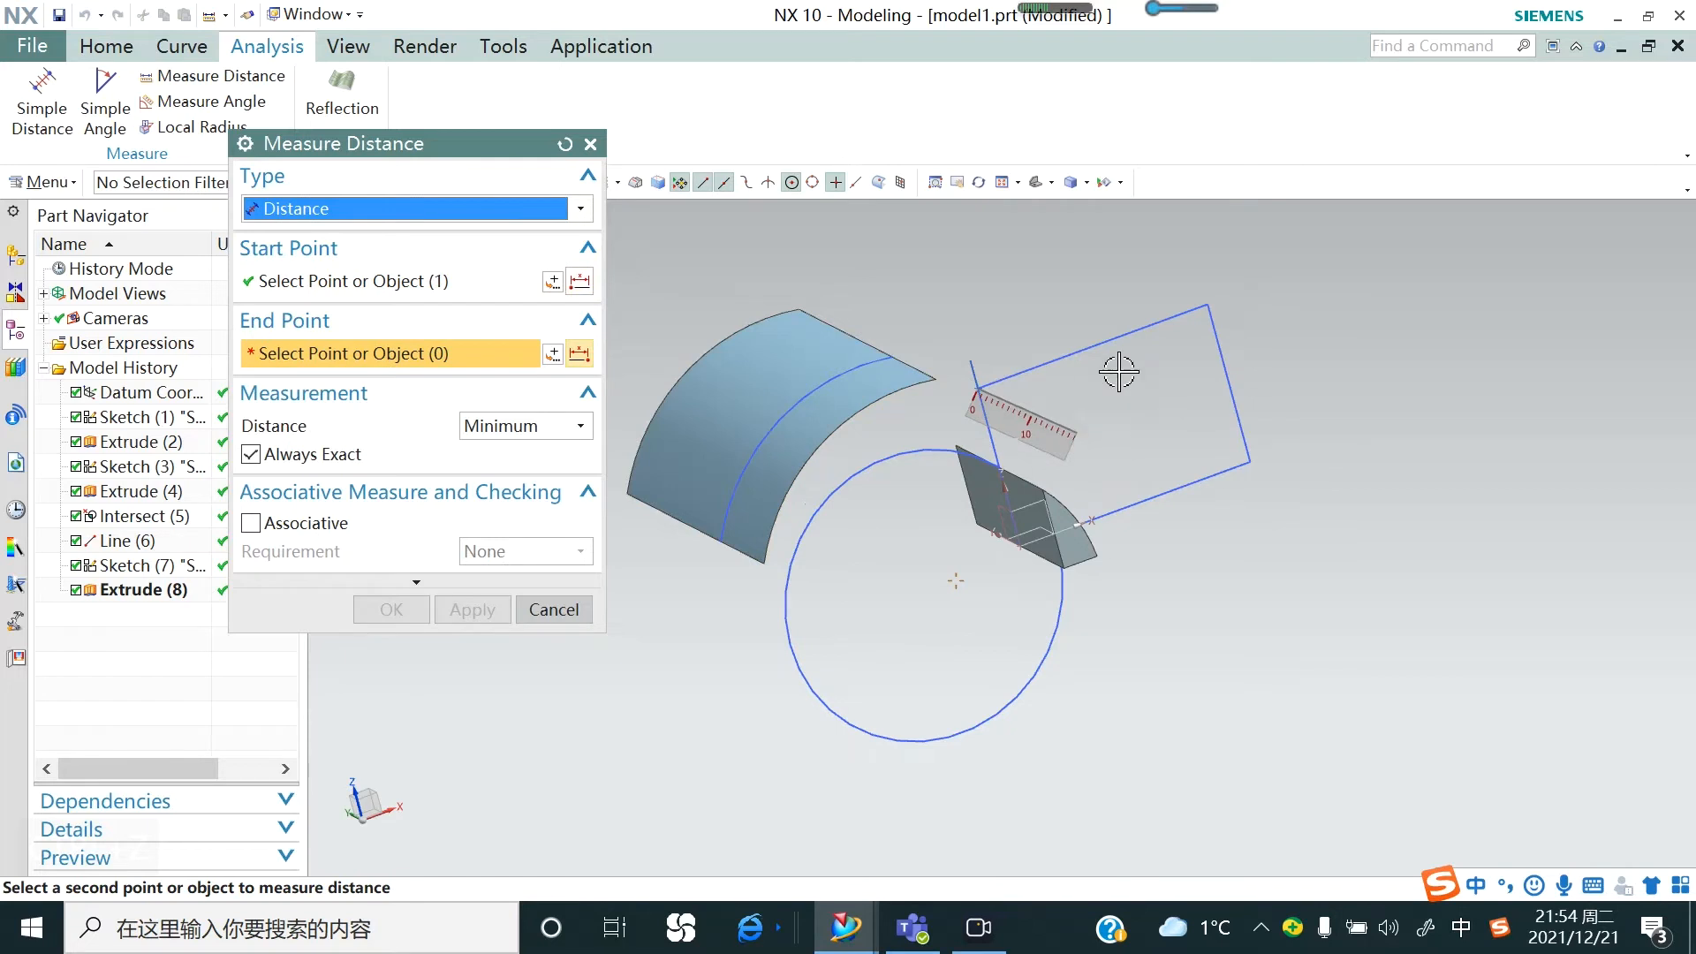
left_click(1210, 335)
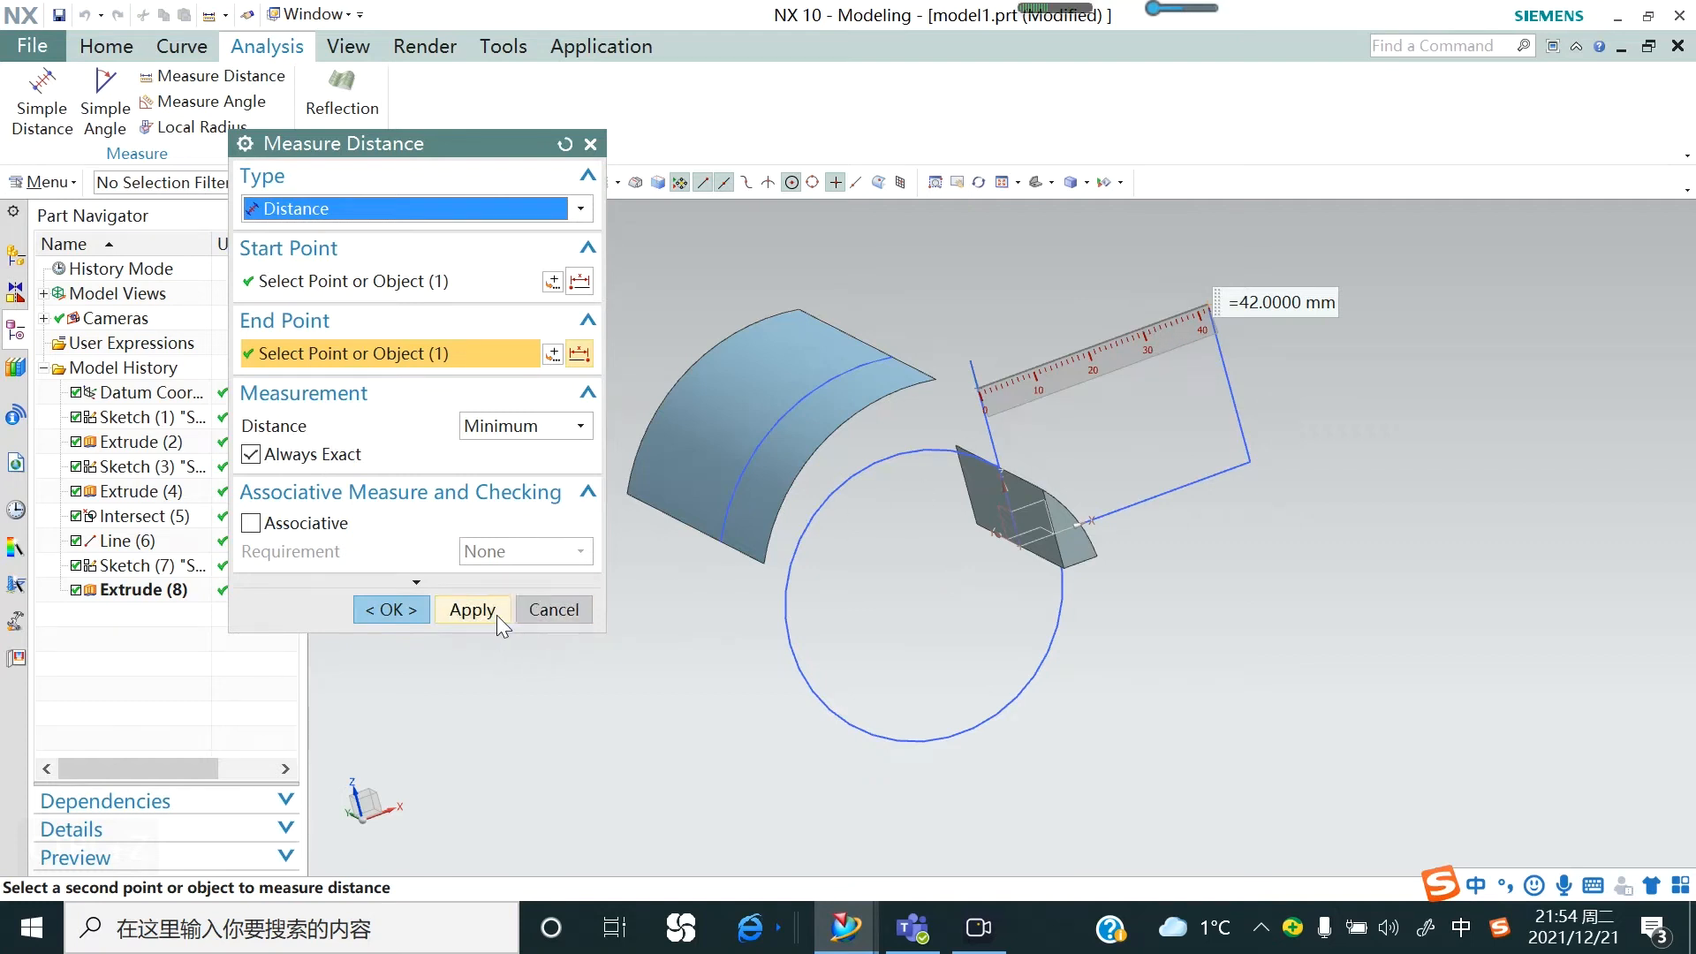
left_click(473, 610)
left_click(554, 609)
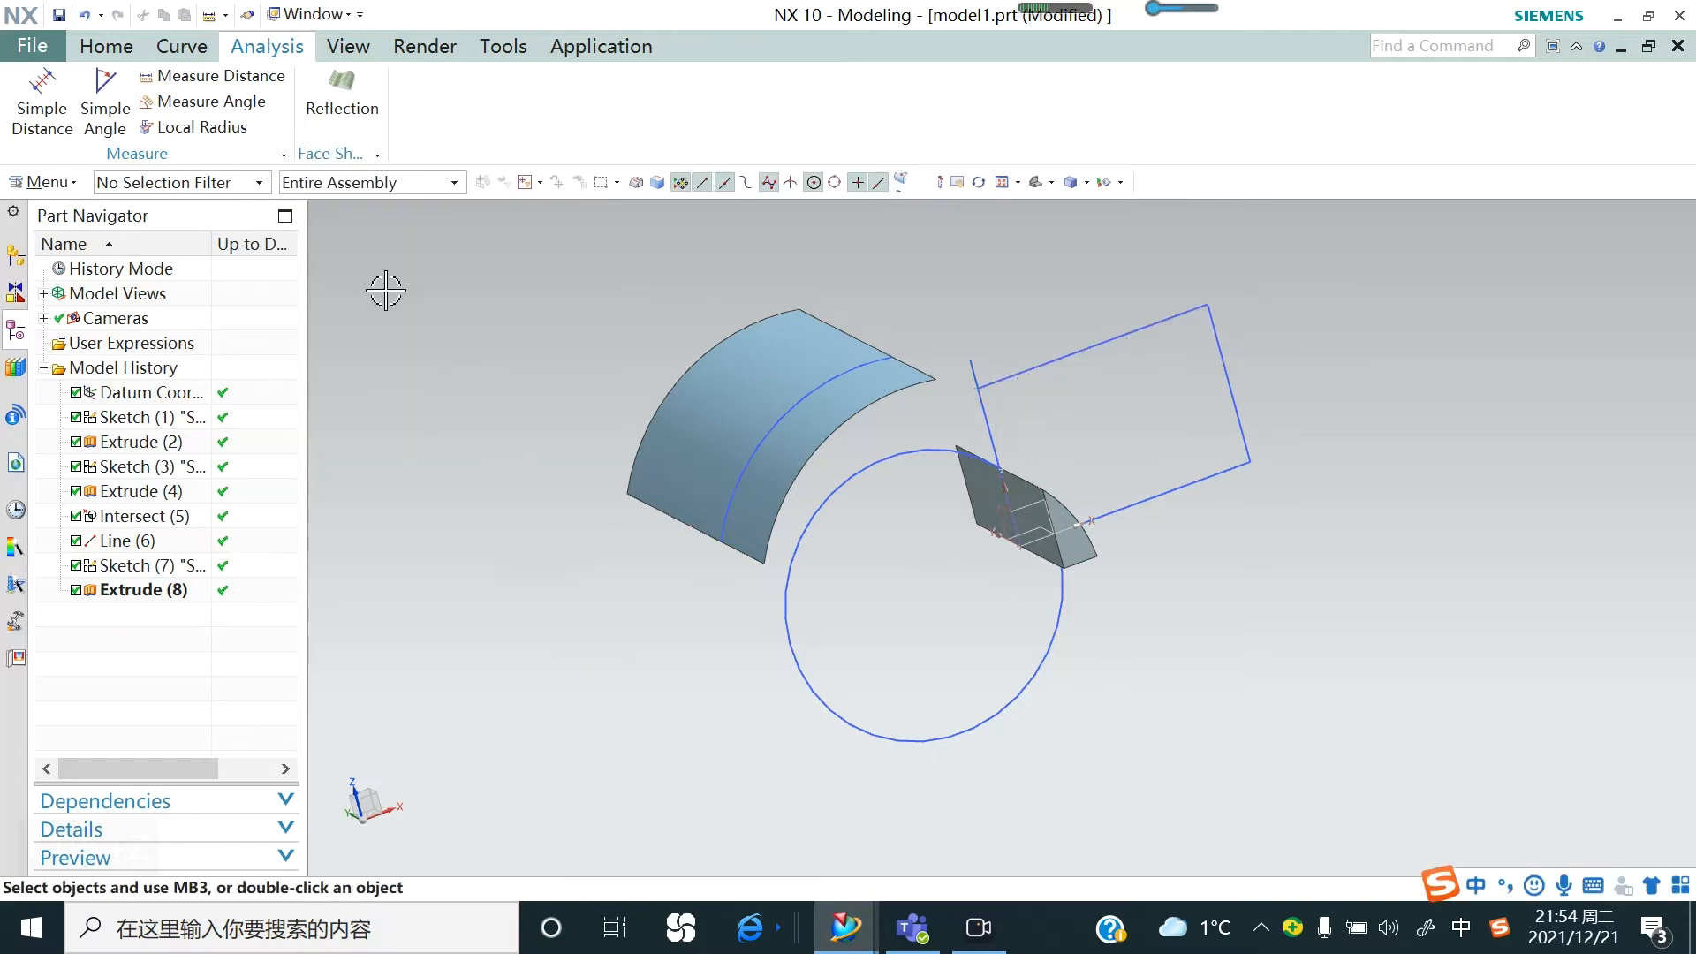
Measure the angle between the rectangle's upper line and its adjoining right-hand line by objects
left_click(254, 111)
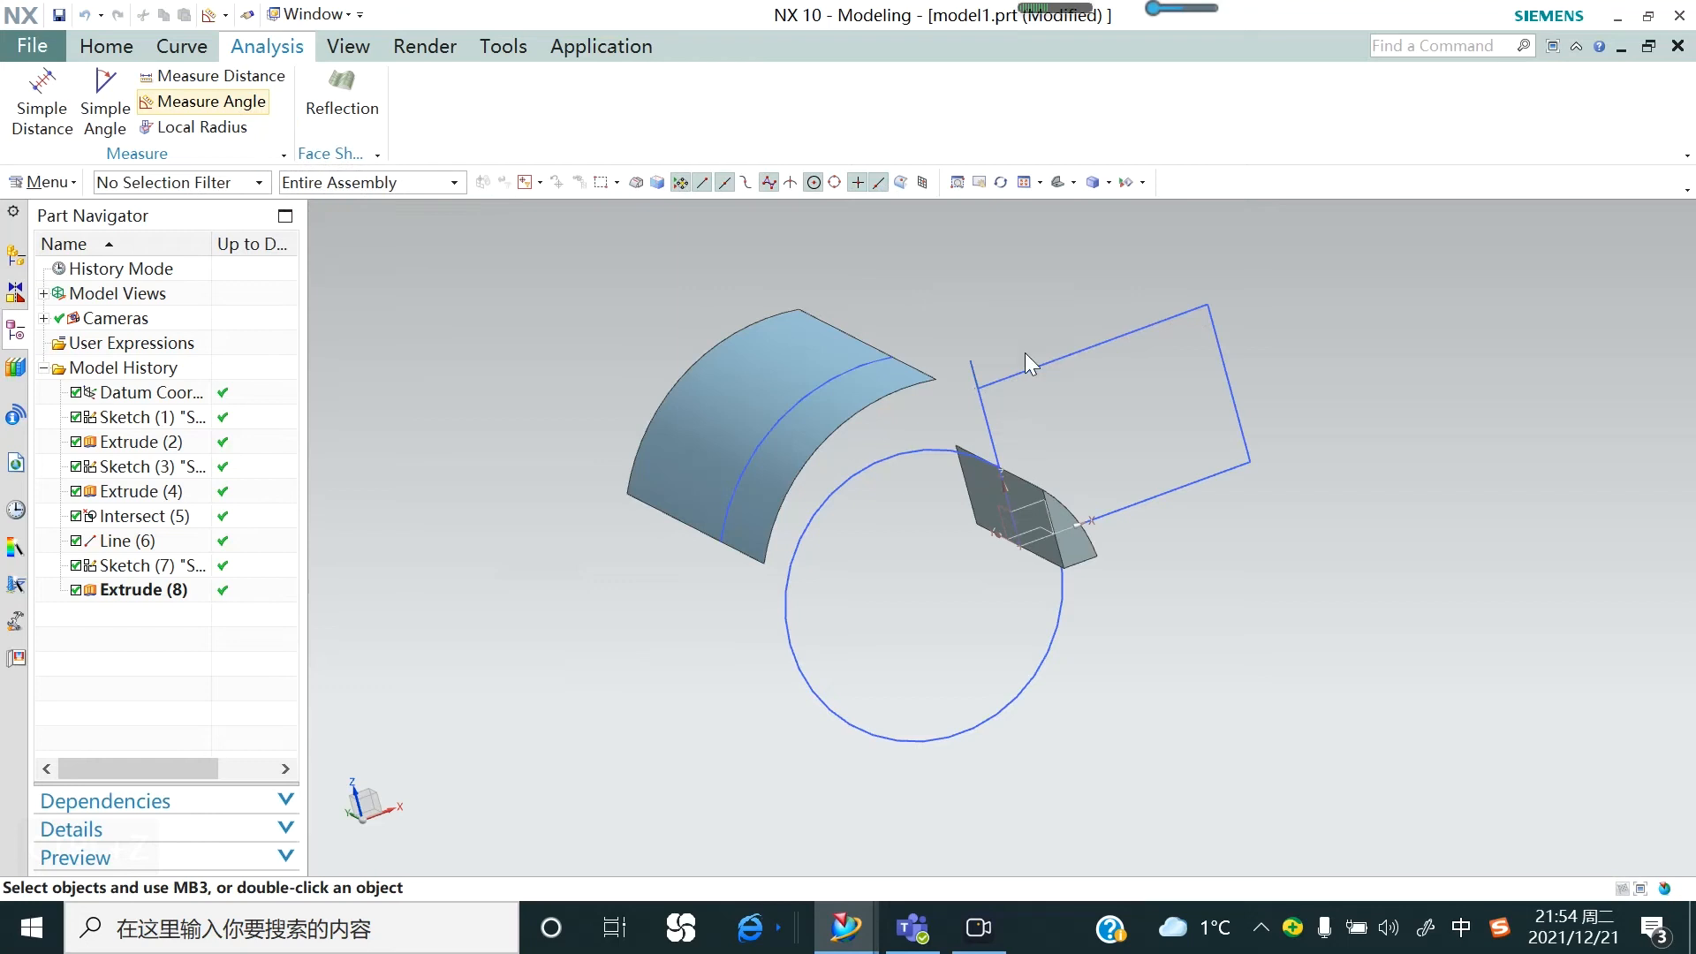
left_click(1148, 325)
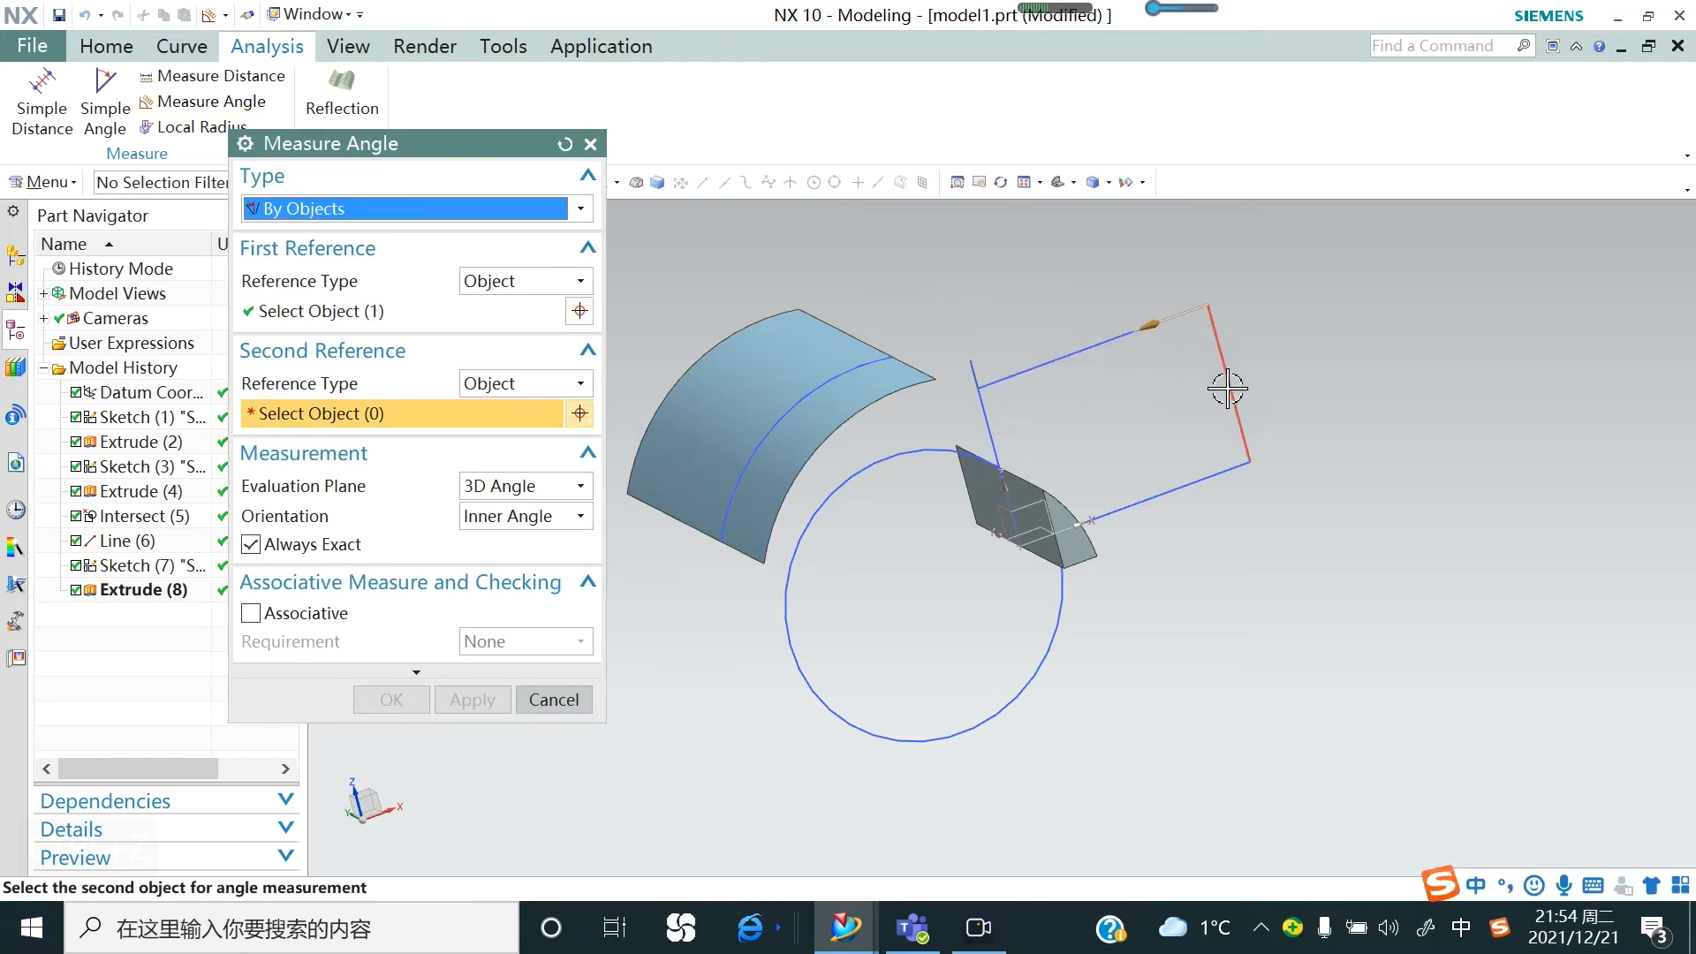
left_click(1226, 364)
scroll(1257, 317, "down", 2)
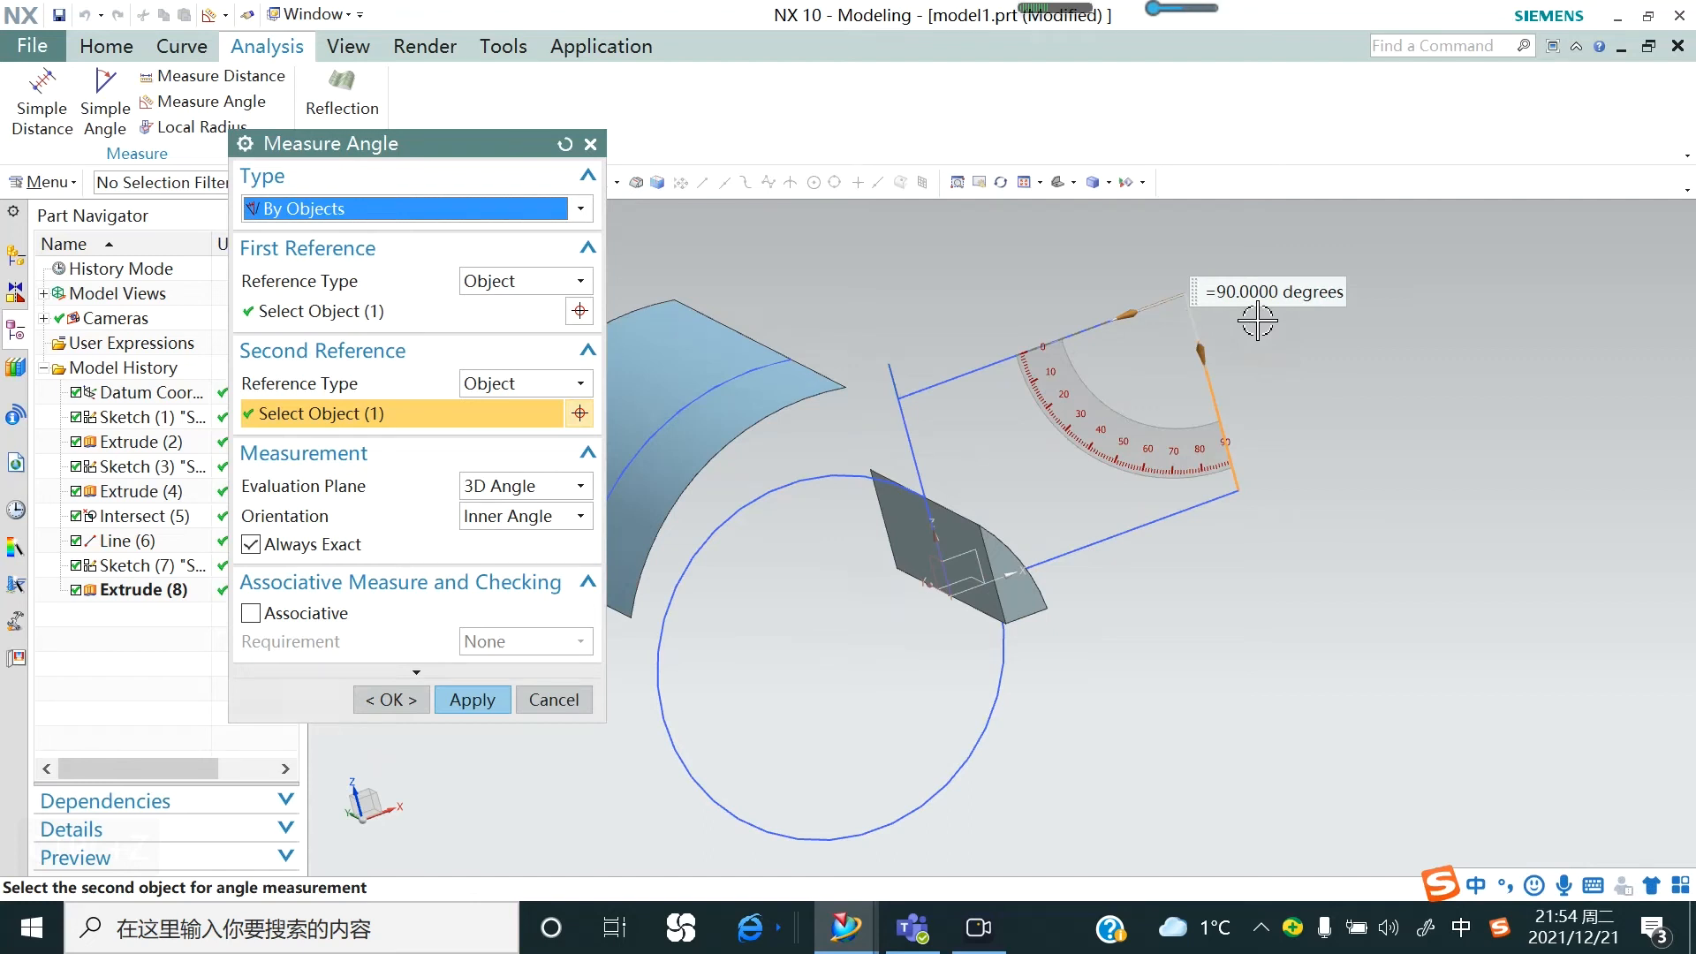
left_click(549, 701)
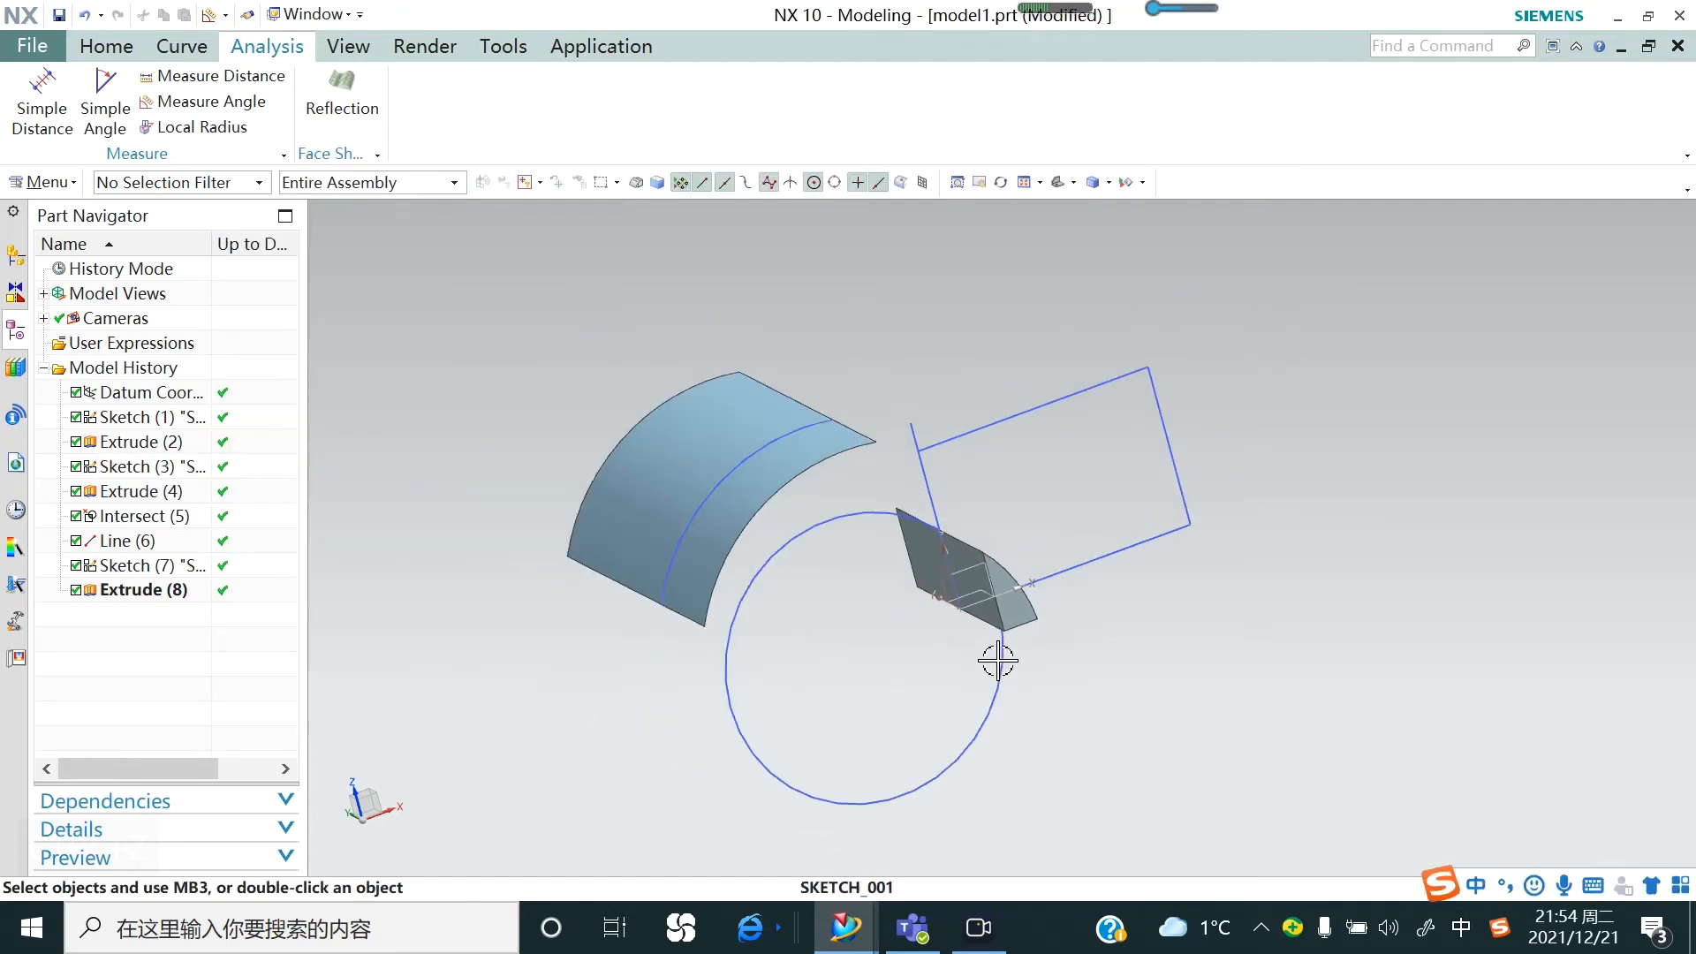
scroll(999, 660, "up", 1)
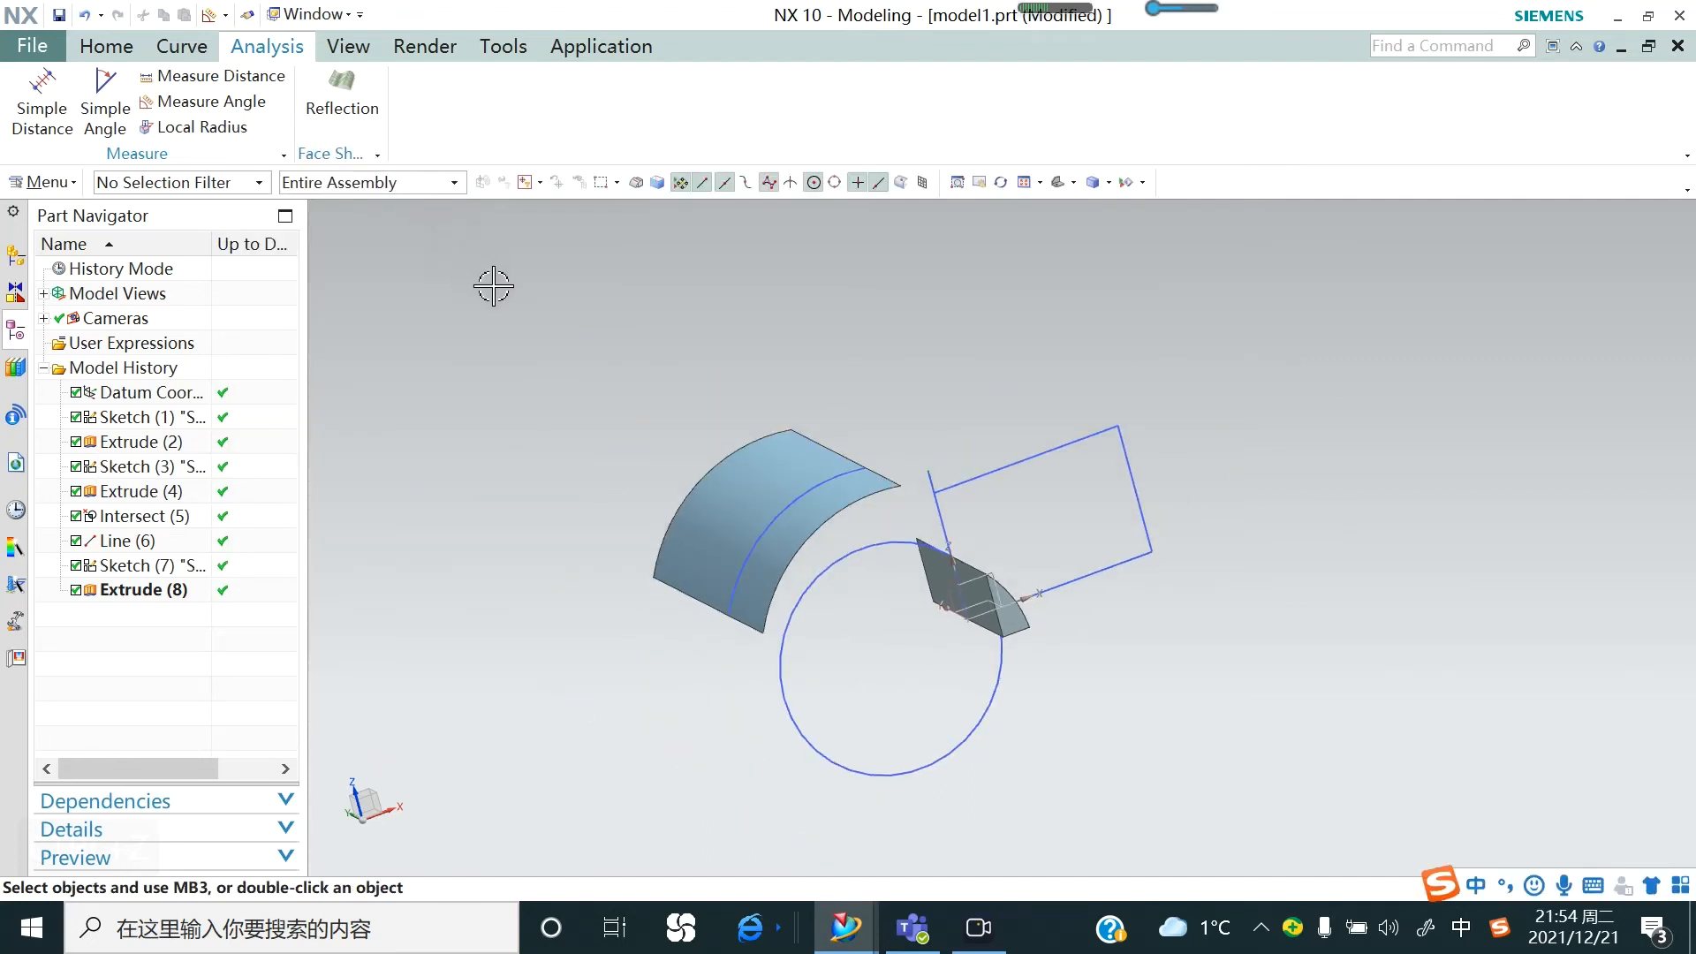
left_click(1110, 183)
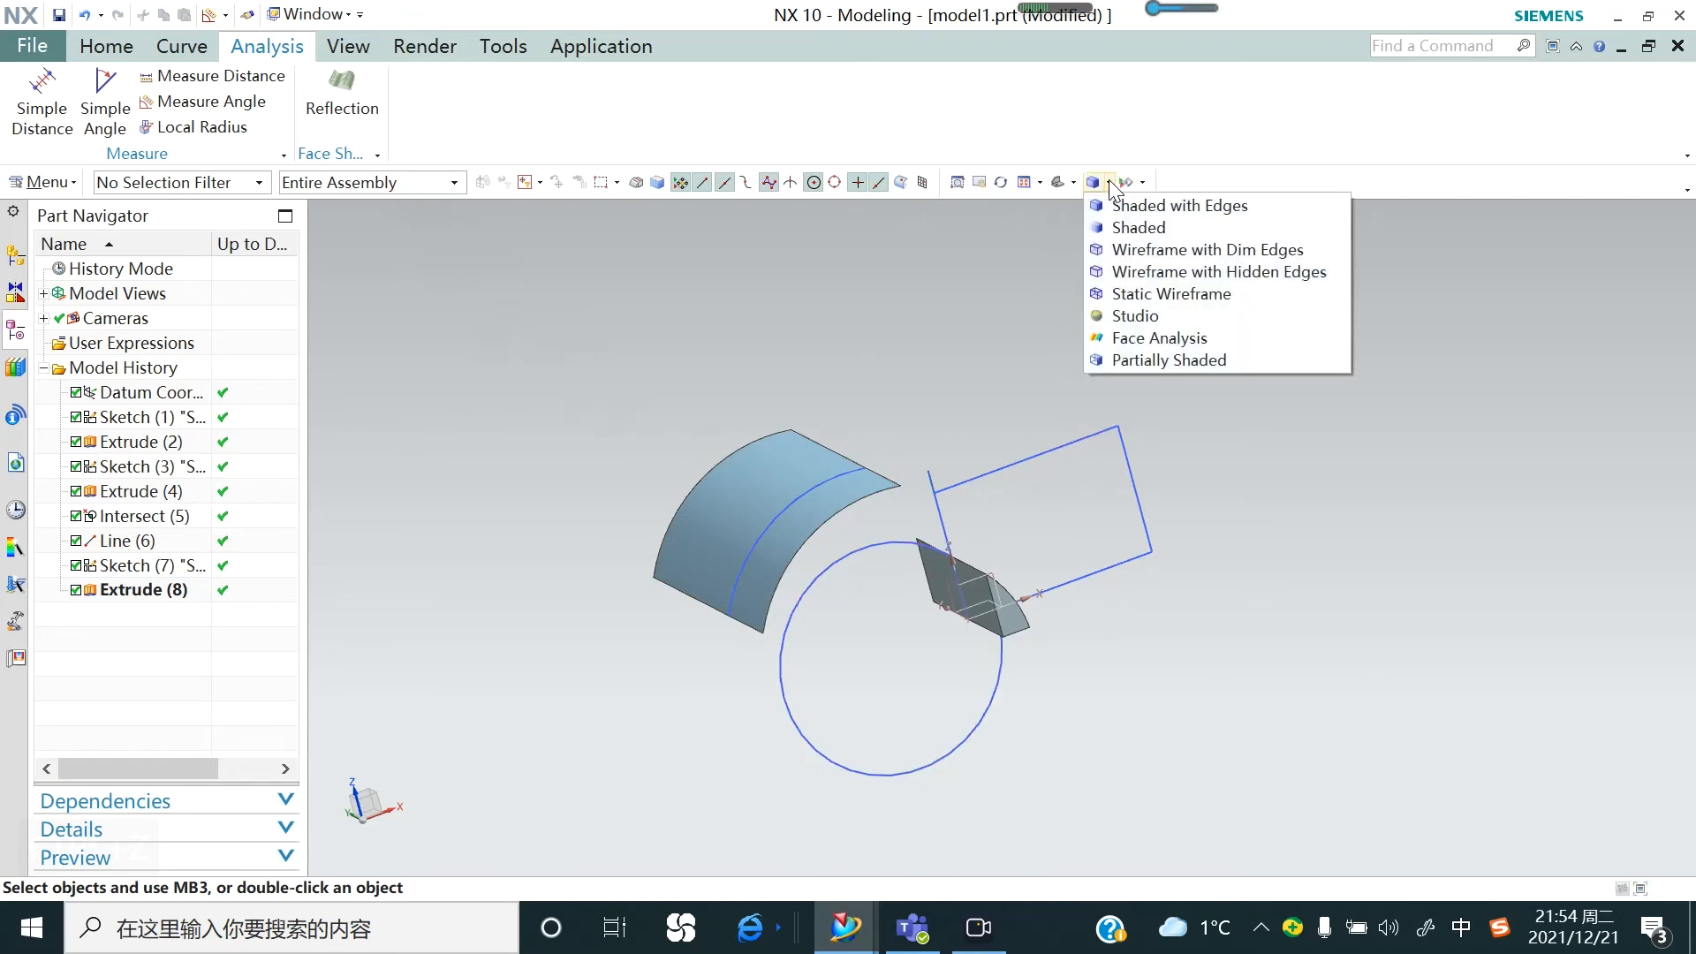
left_click(1109, 183)
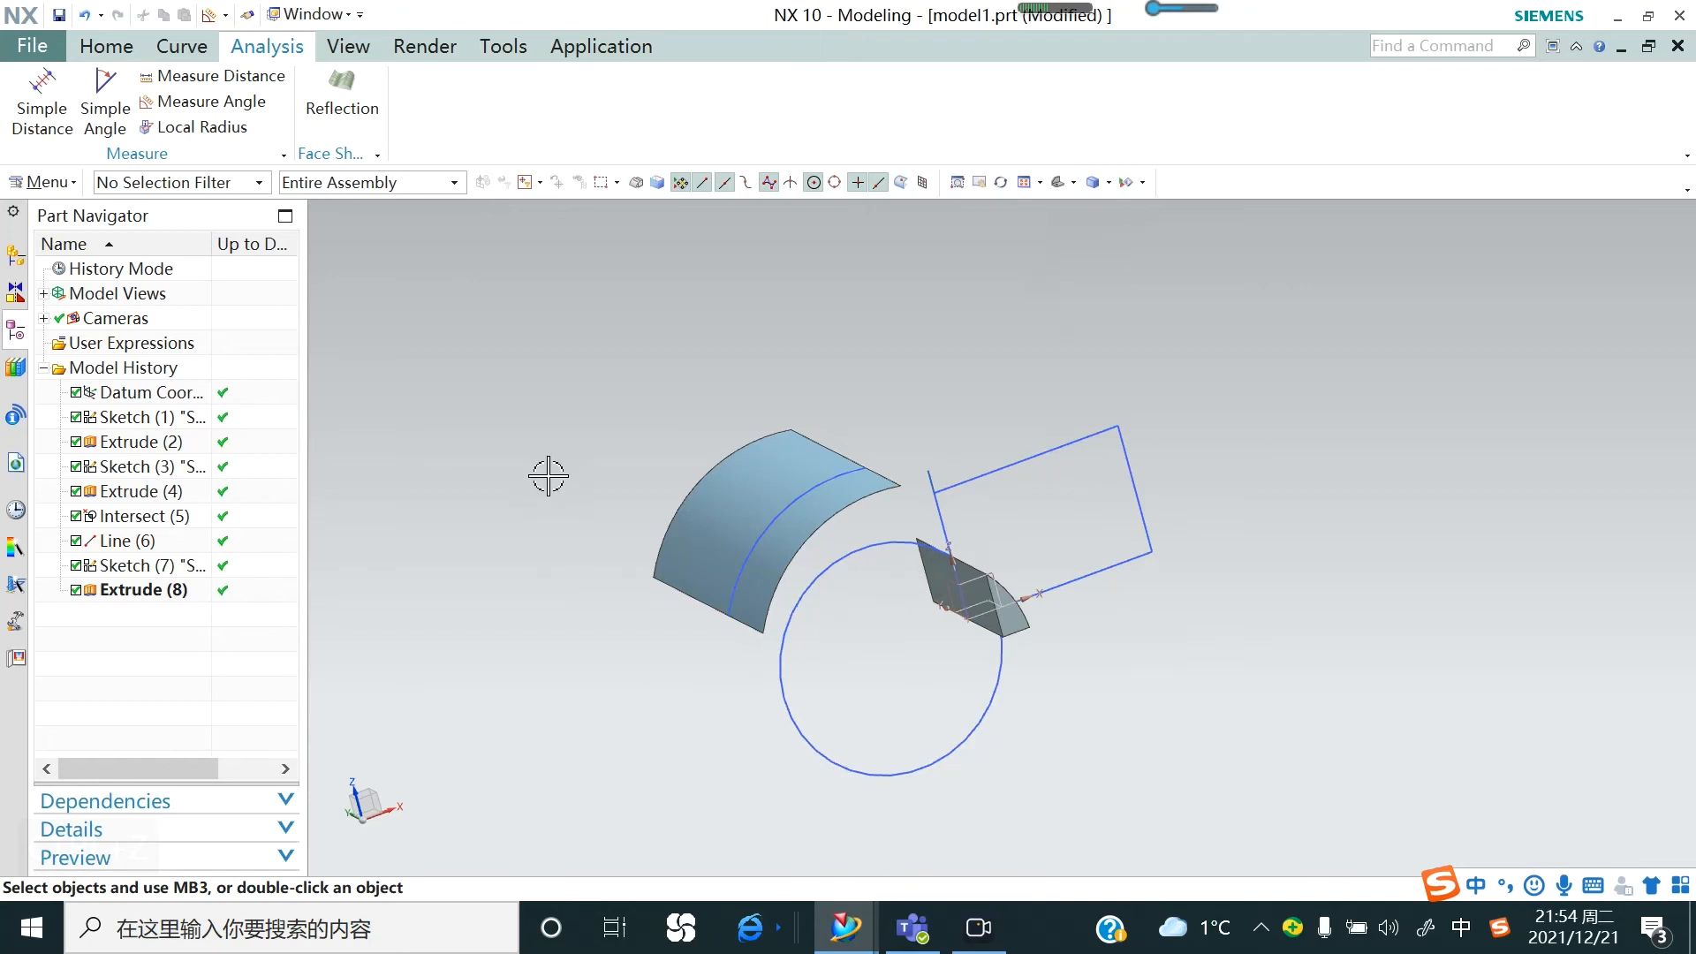
Edit the object display of the small solid body, setting its colour to Medium Pink, ID 109
key("ctrl+j")
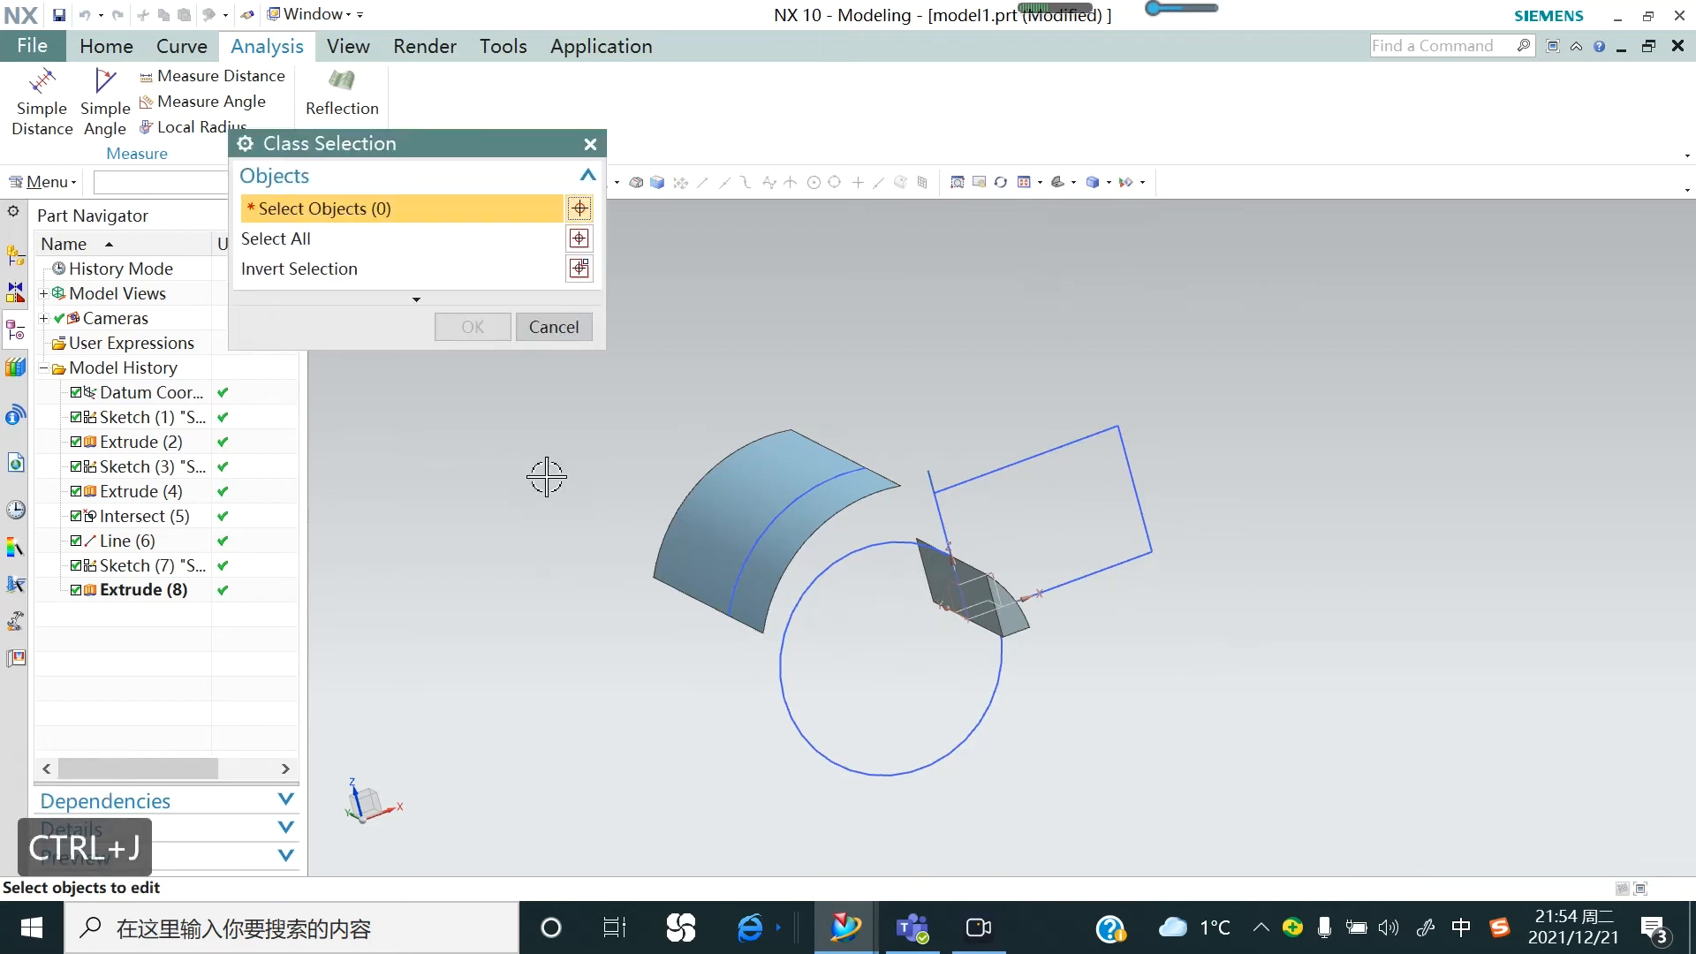
left_click(1013, 620)
left_click(471, 326)
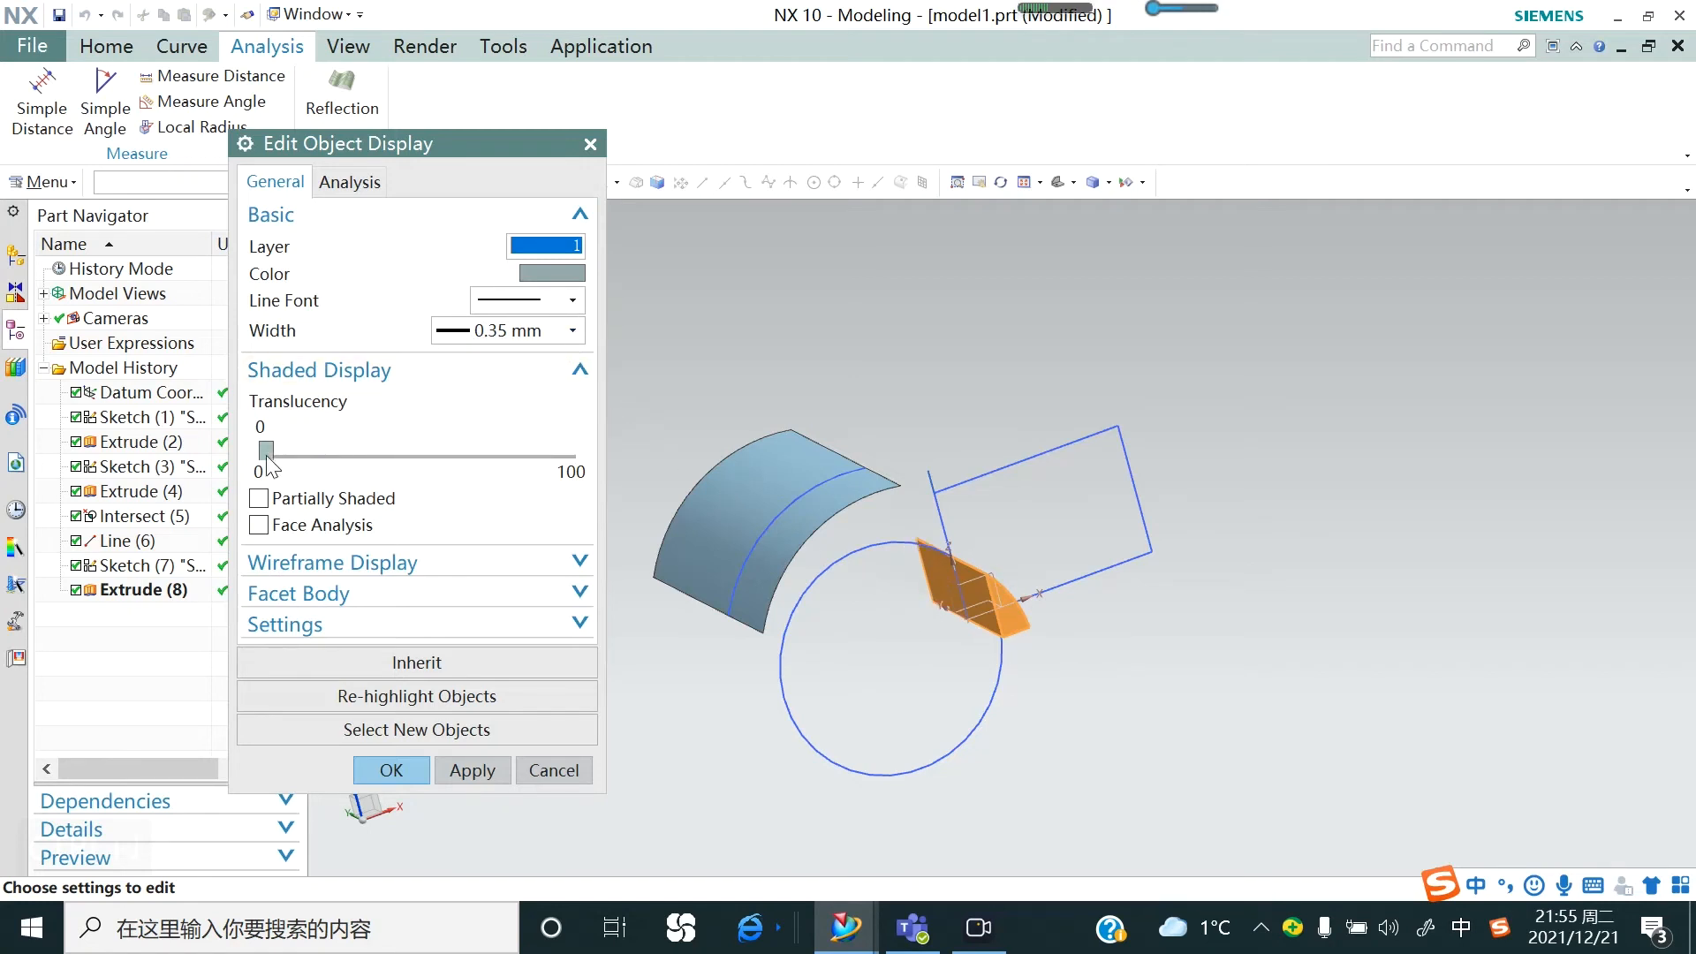
left_click_drag(267, 452, 251, 487)
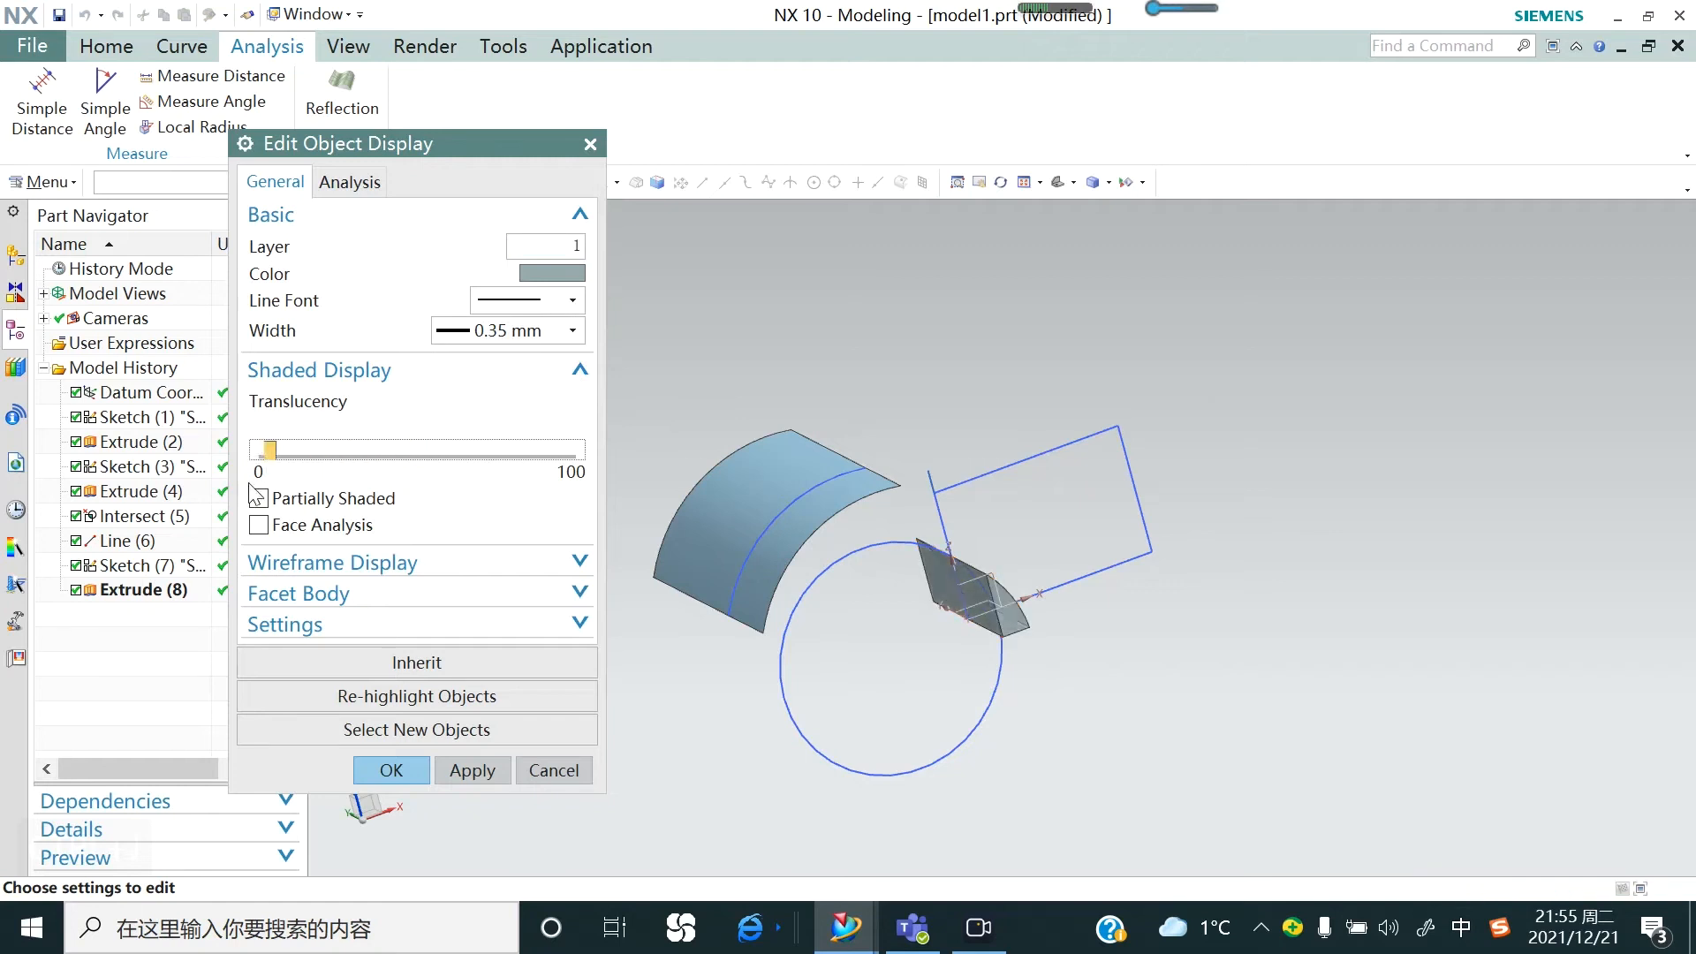
left_click(552, 273)
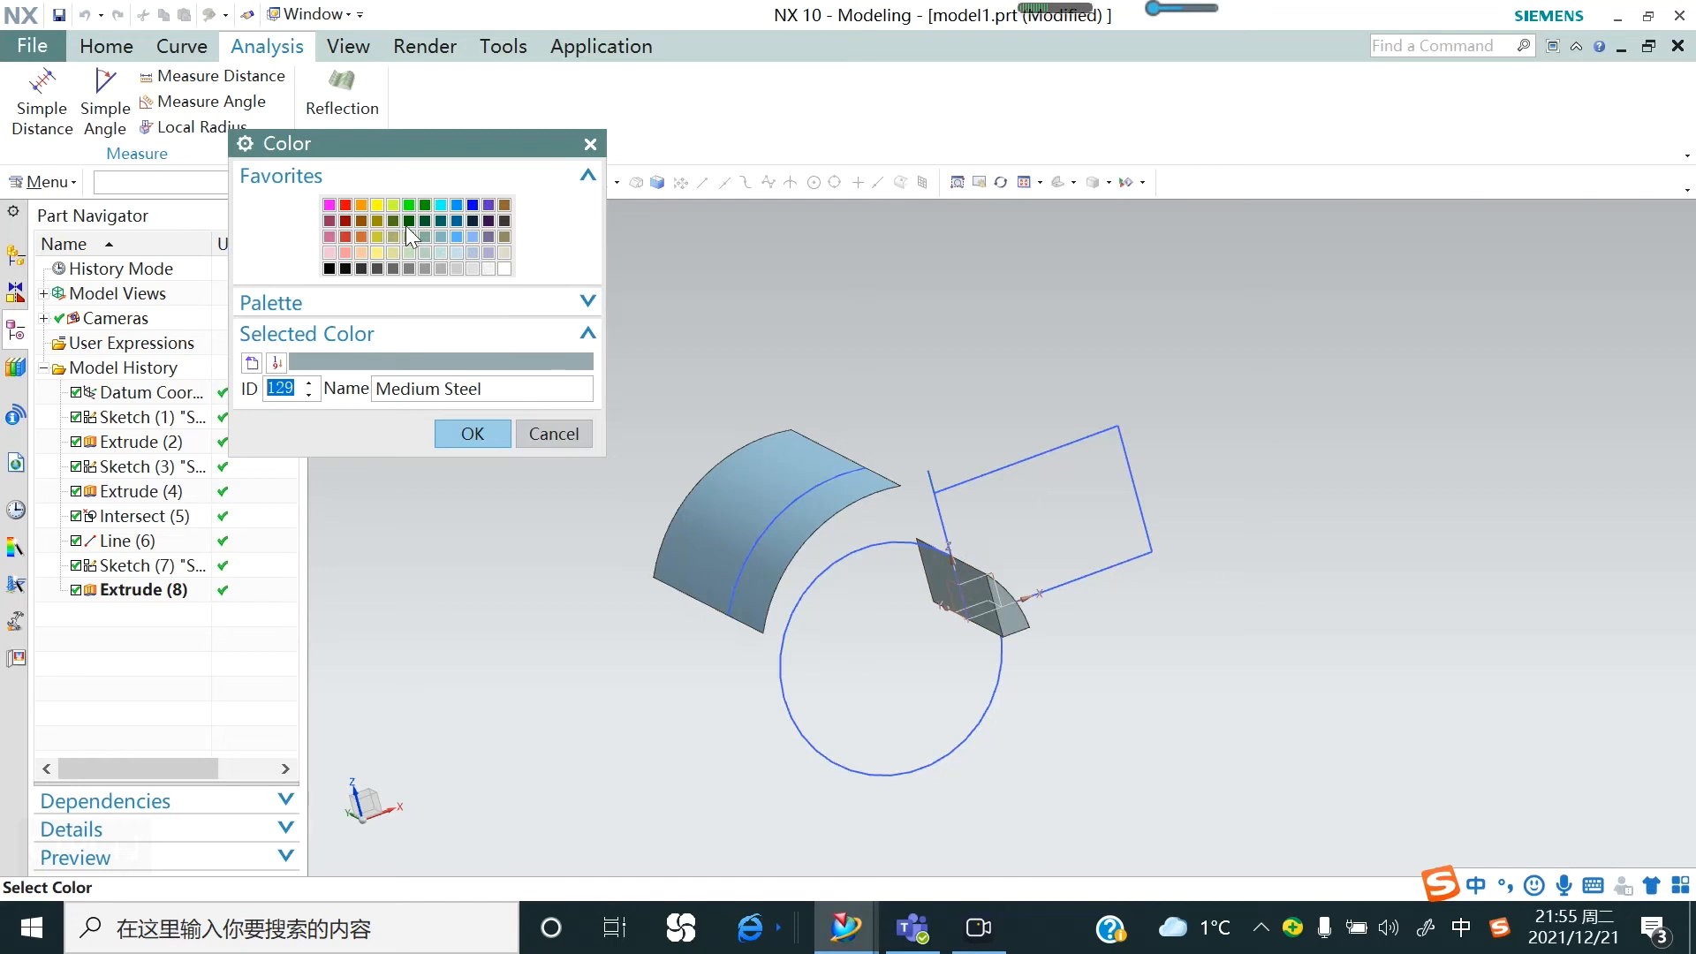
left_click(329, 253)
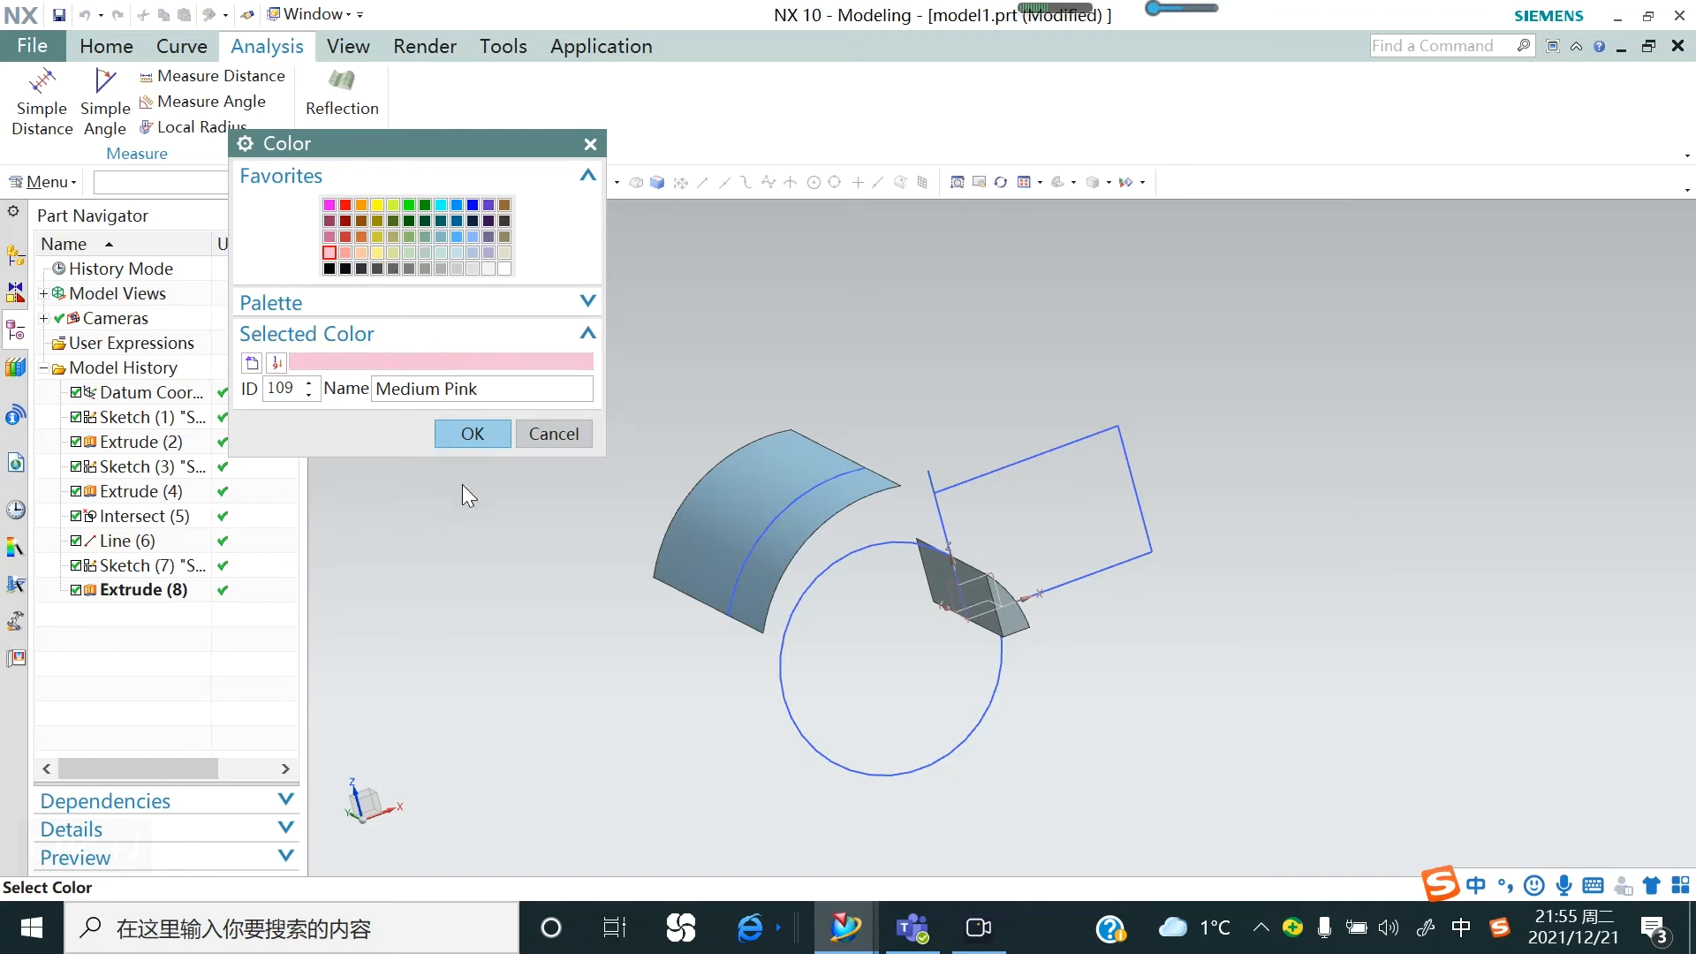
left_click(452, 439)
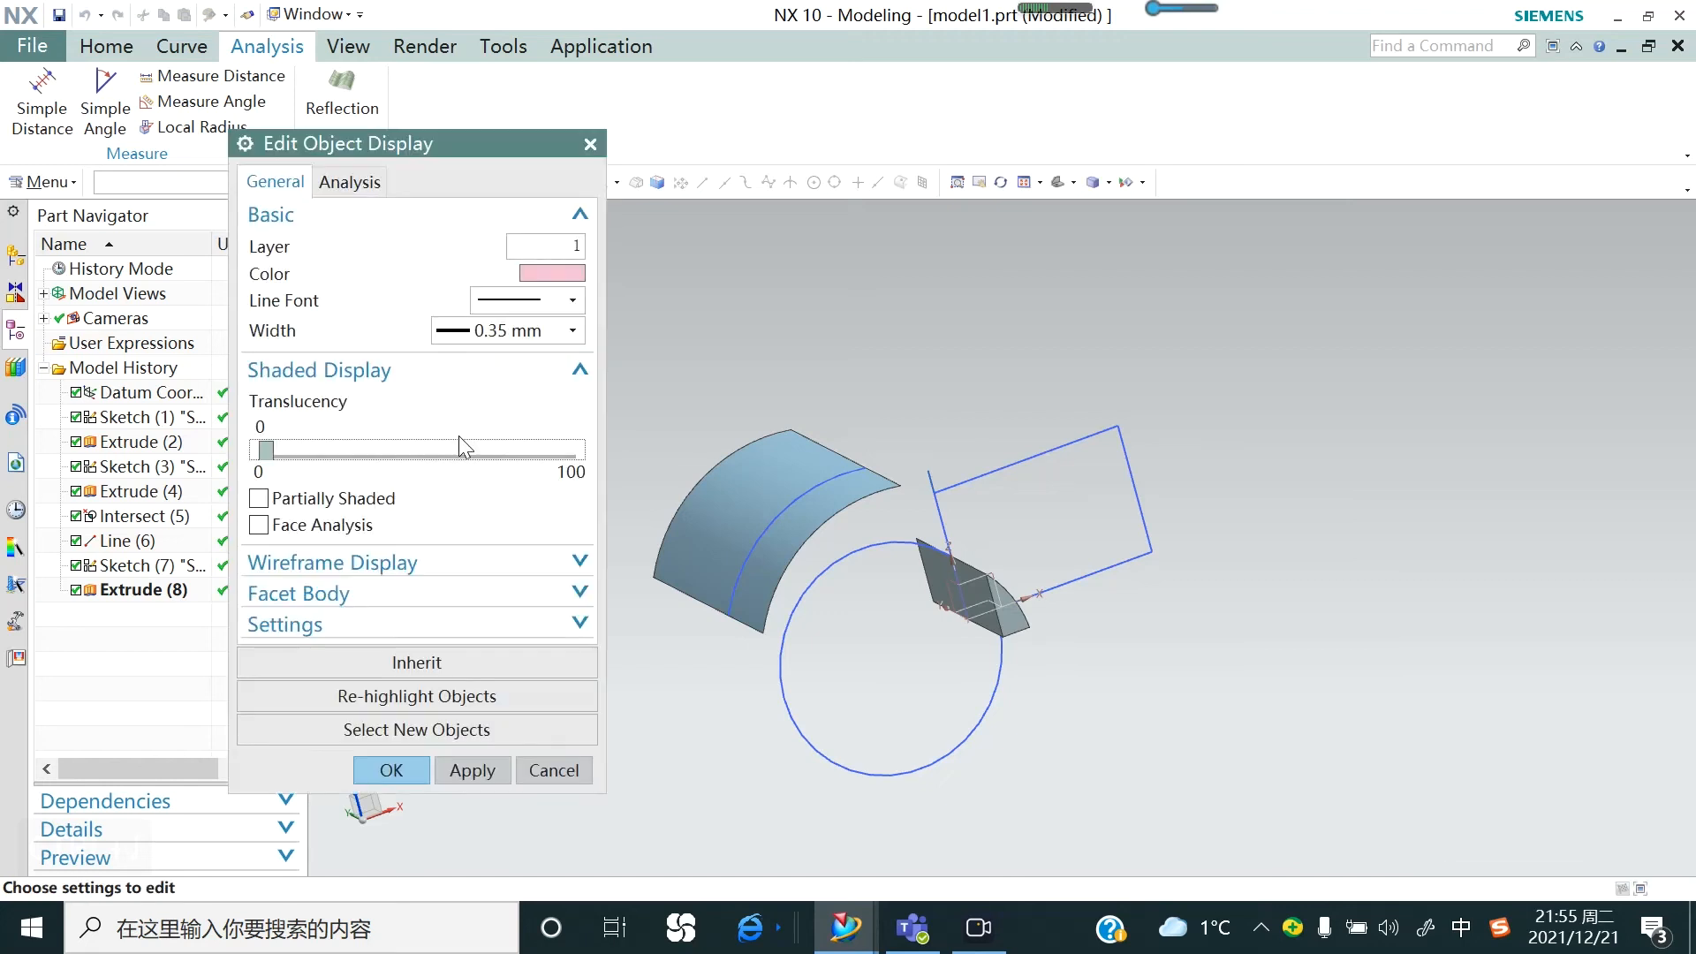
left_click(473, 766)
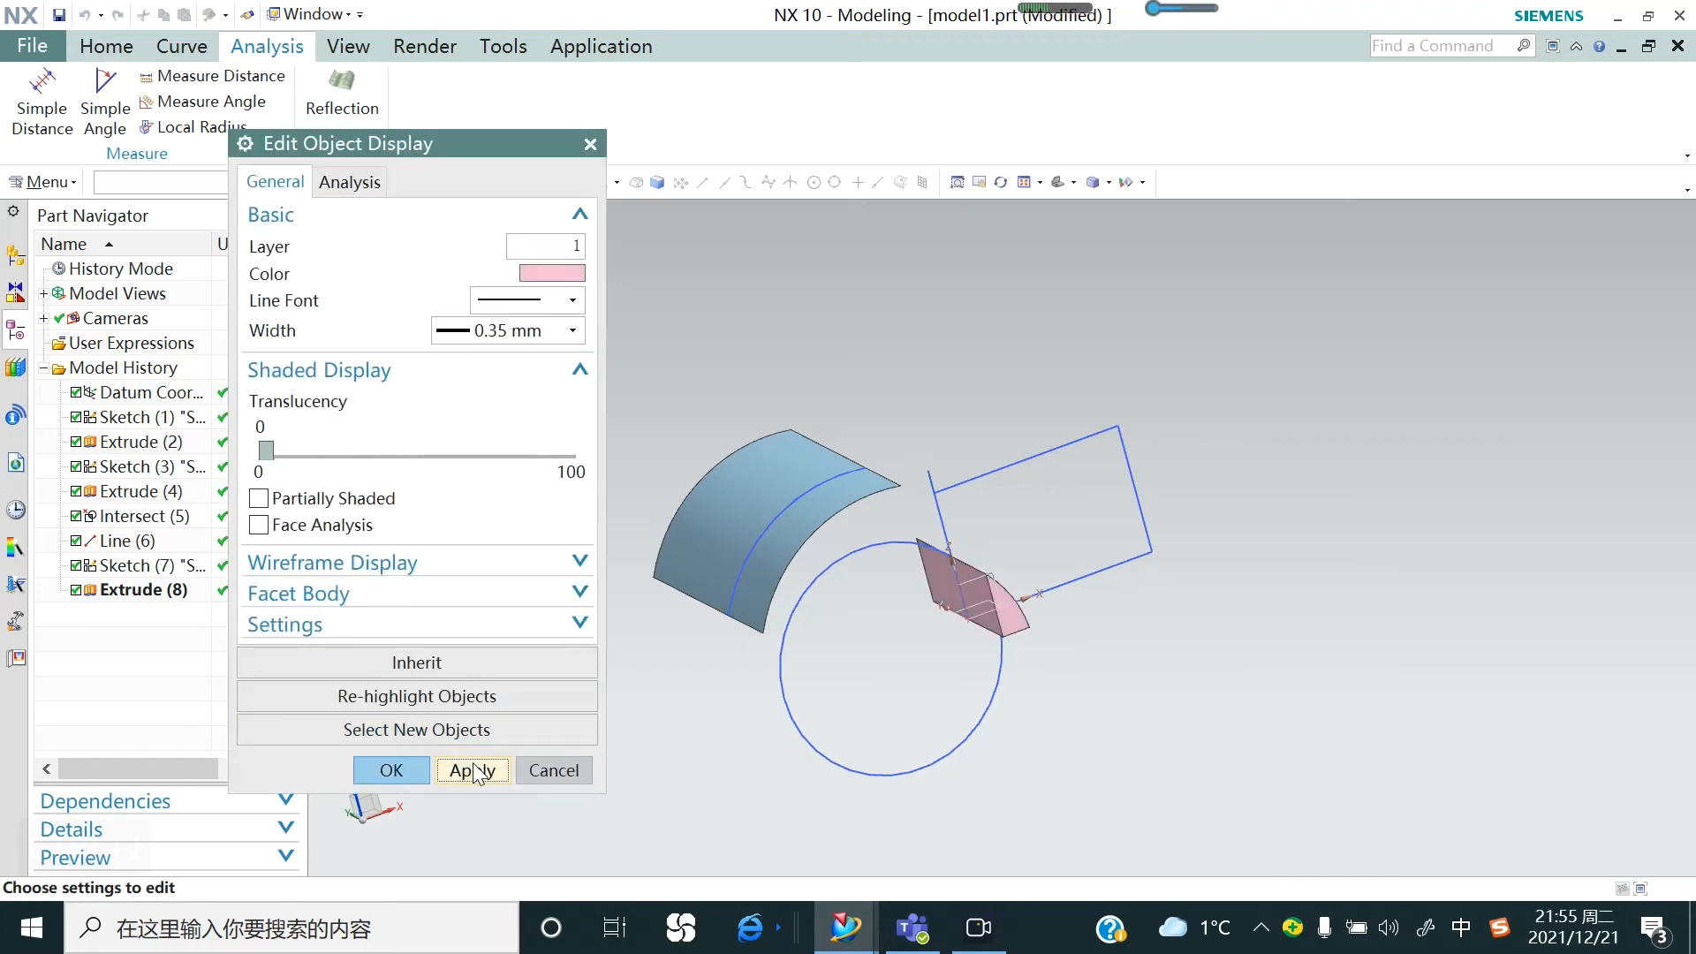
left_click(553, 770)
scroll(962, 644, "up", 3)
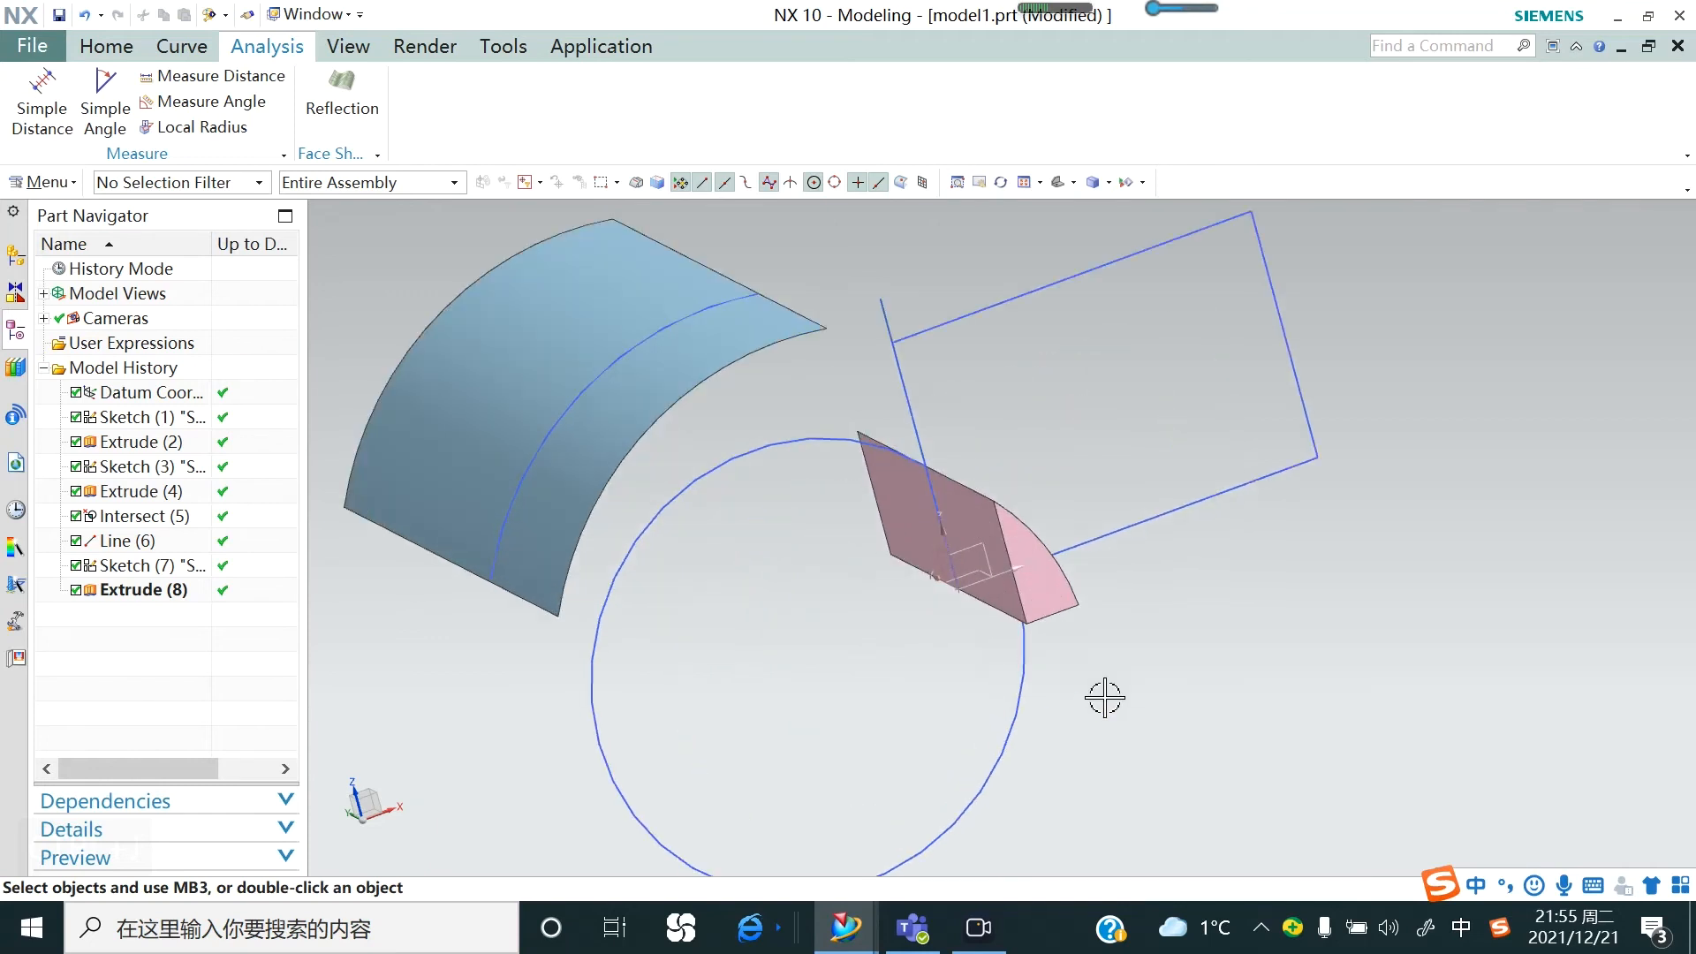
scroll(1104, 697, "down", 2)
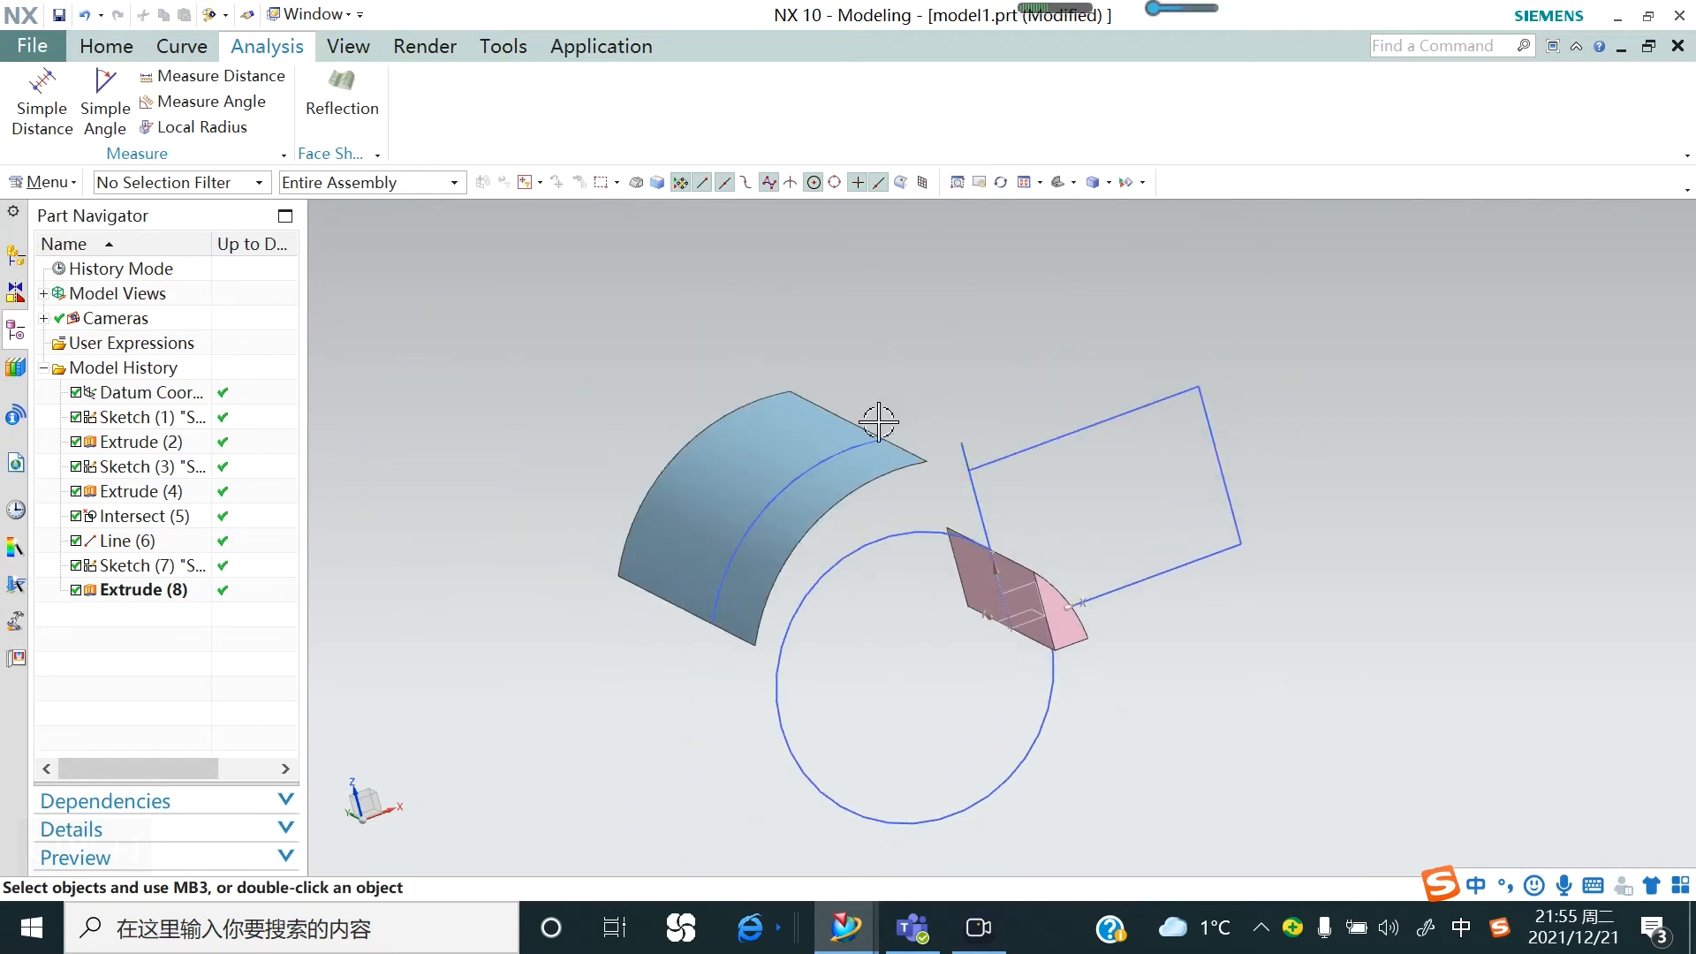
Preview the bodies from another angle with True Shading and switch the render mode off again
left_click(425, 49)
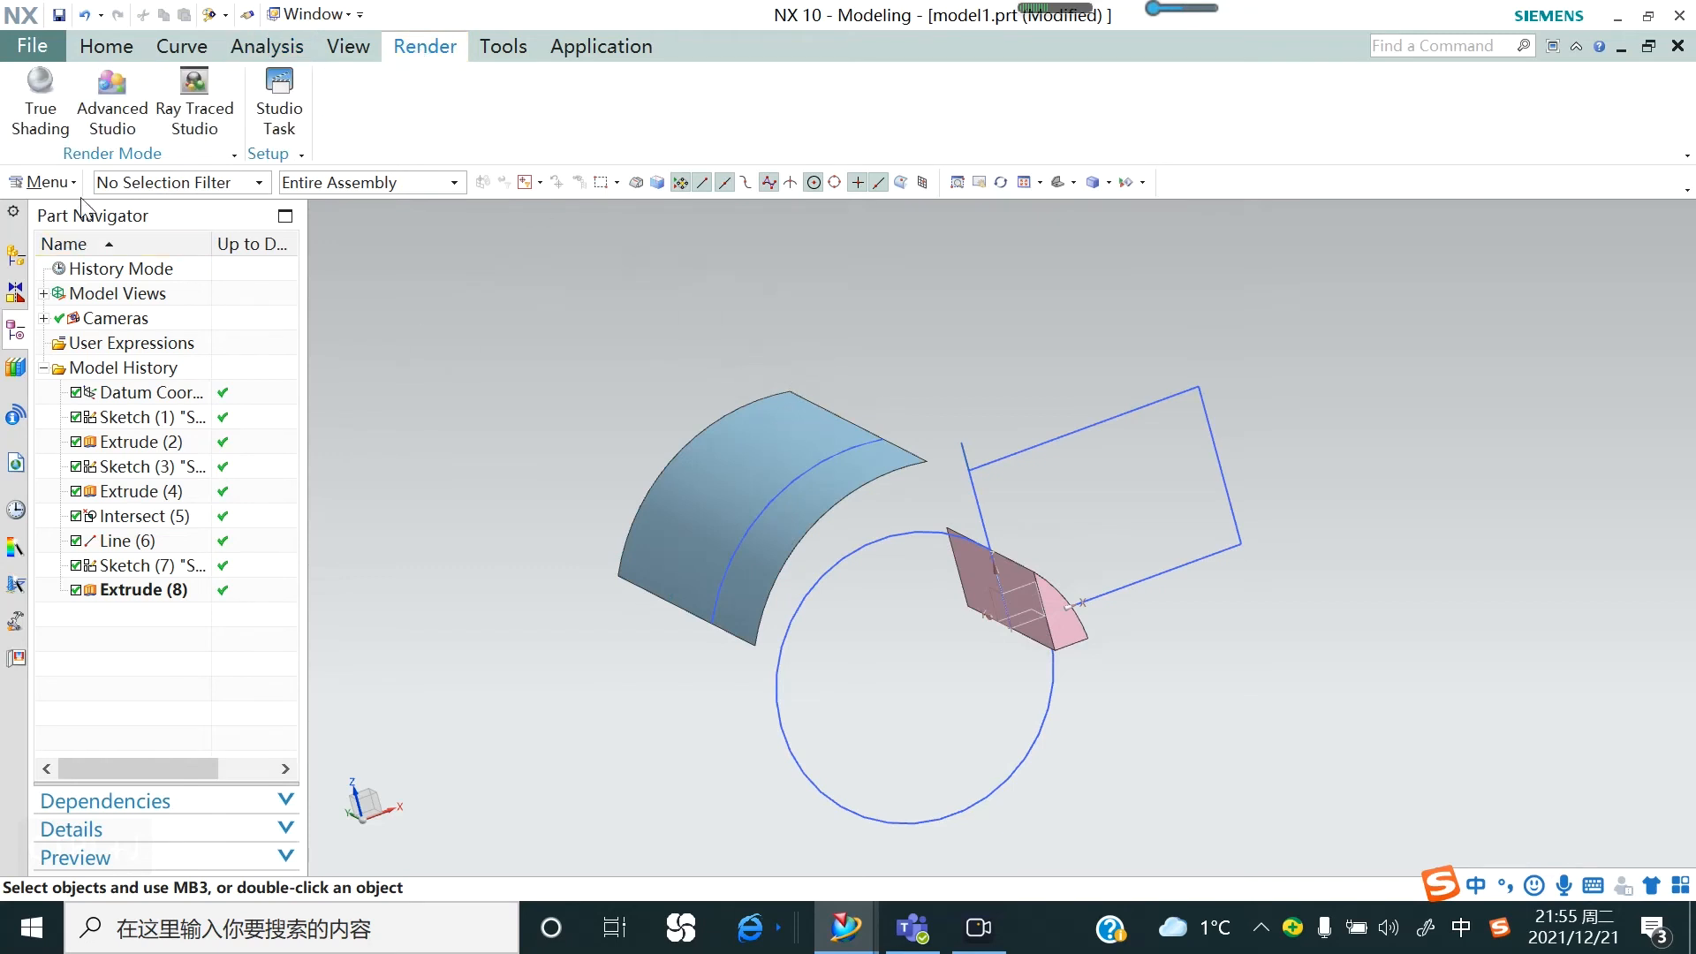
left_click(42, 106)
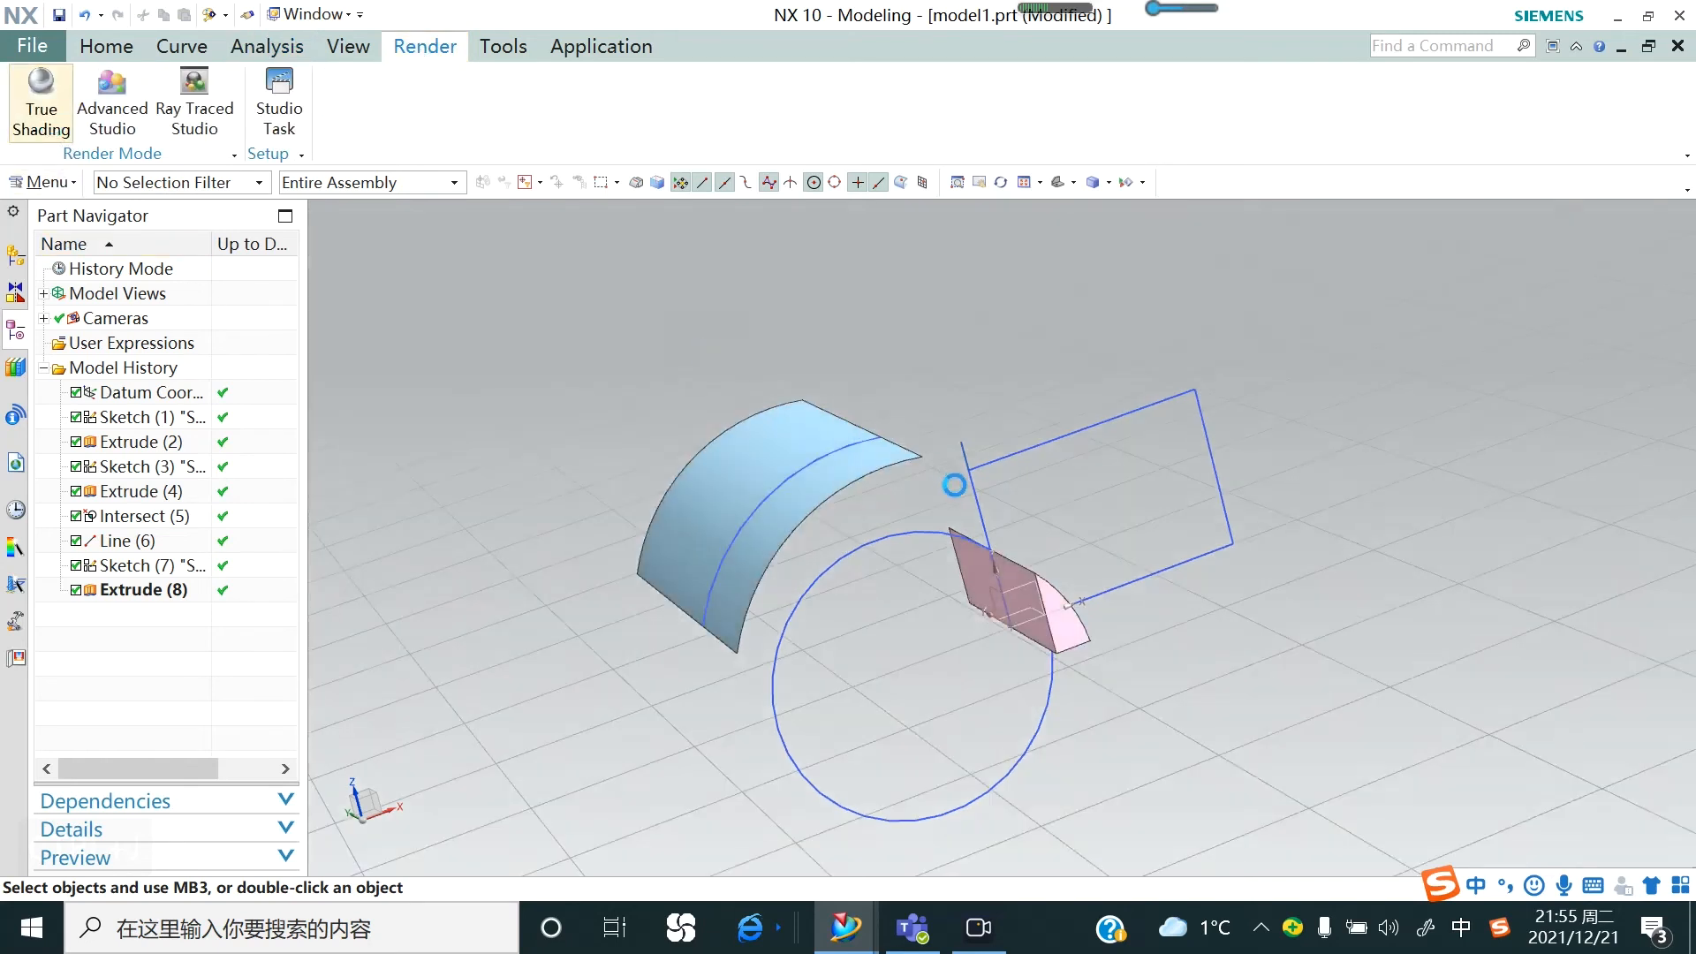
mouse_move(954, 495)
middle_mouse_down()
mouse_move(824, 625)
mouse_move(898, 670)
mouse_move(901, 628)
mouse_move(909, 676)
mouse_move(898, 648)
mouse_move(882, 686)
mouse_move(908, 671)
mouse_move(882, 686)
mouse_move(995, 681)
mouse_move(883, 712)
mouse_move(995, 674)
mouse_move(981, 708)
mouse_move(930, 725)
middle_mouse_up()
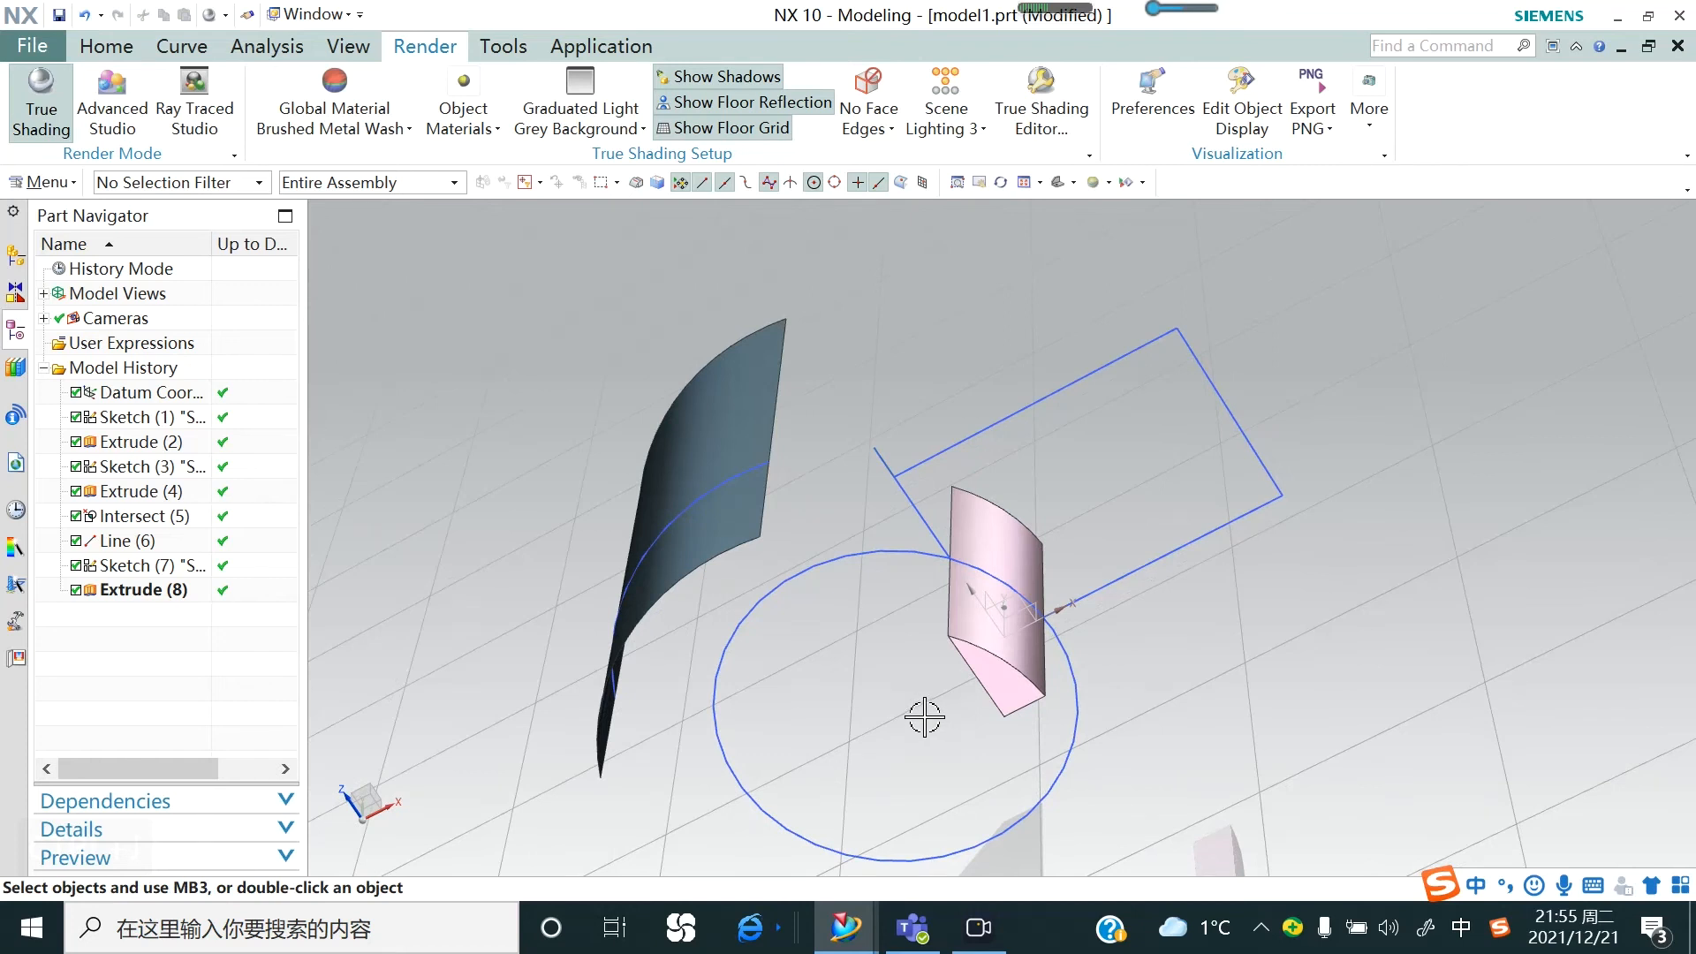
left_click(41, 115)
scroll(815, 576, "down", 2)
scroll(809, 675, "up", 3)
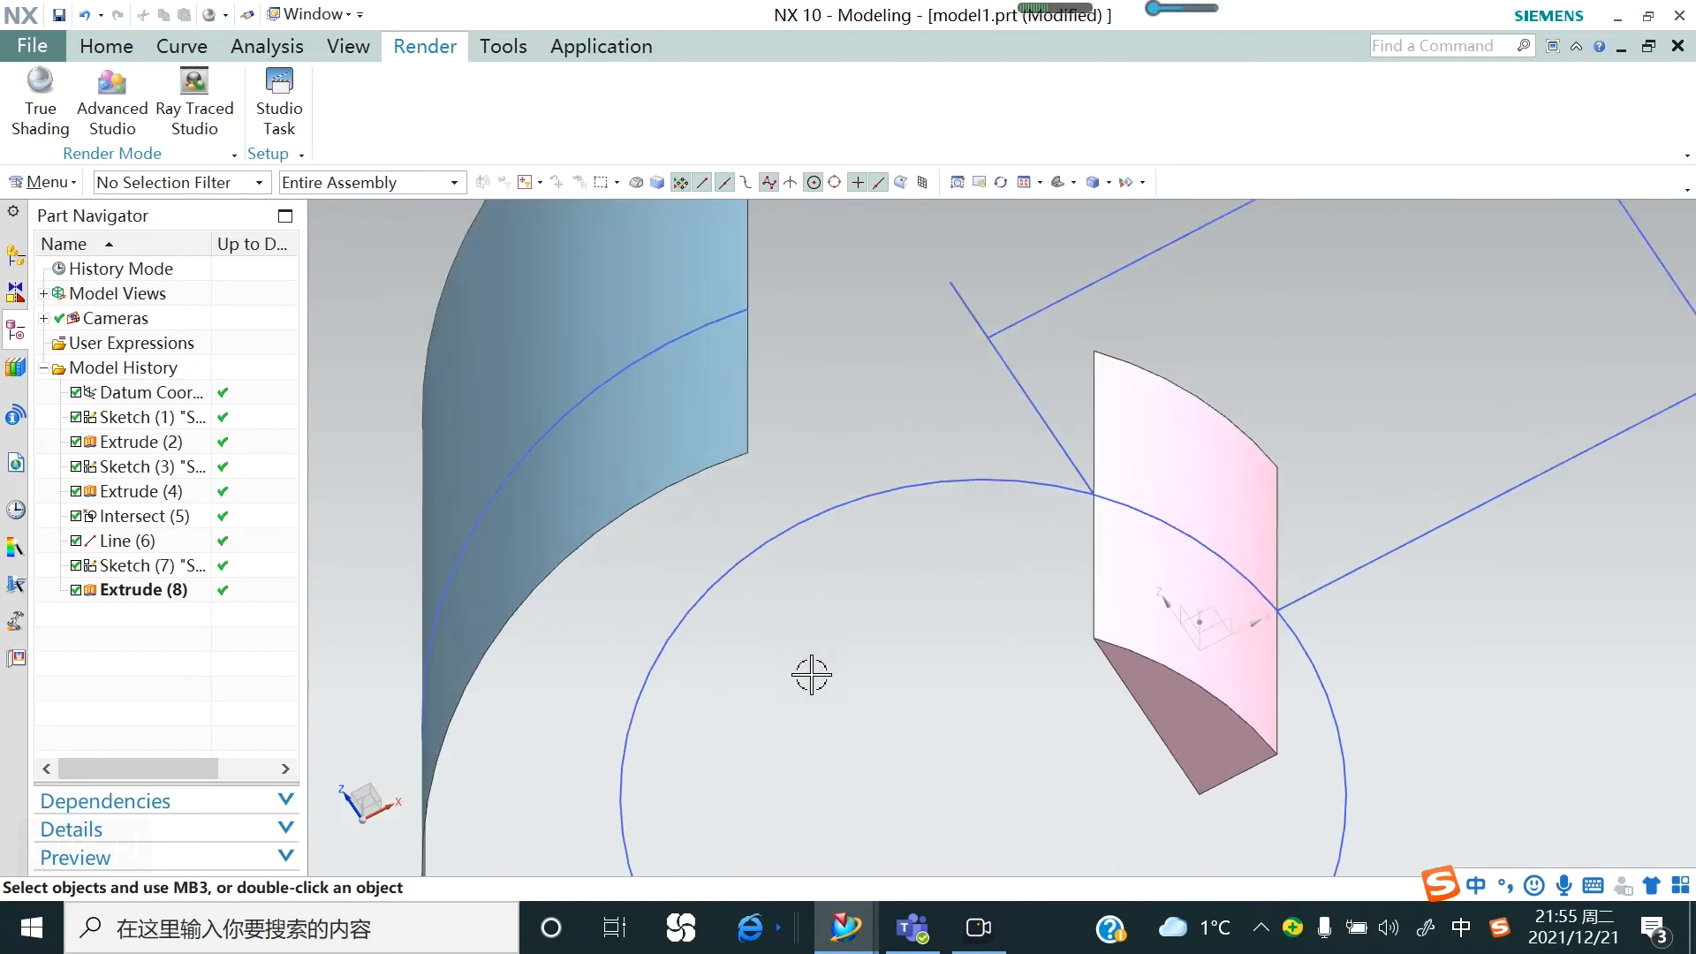
middle_click_drag(830, 686, 795, 689)
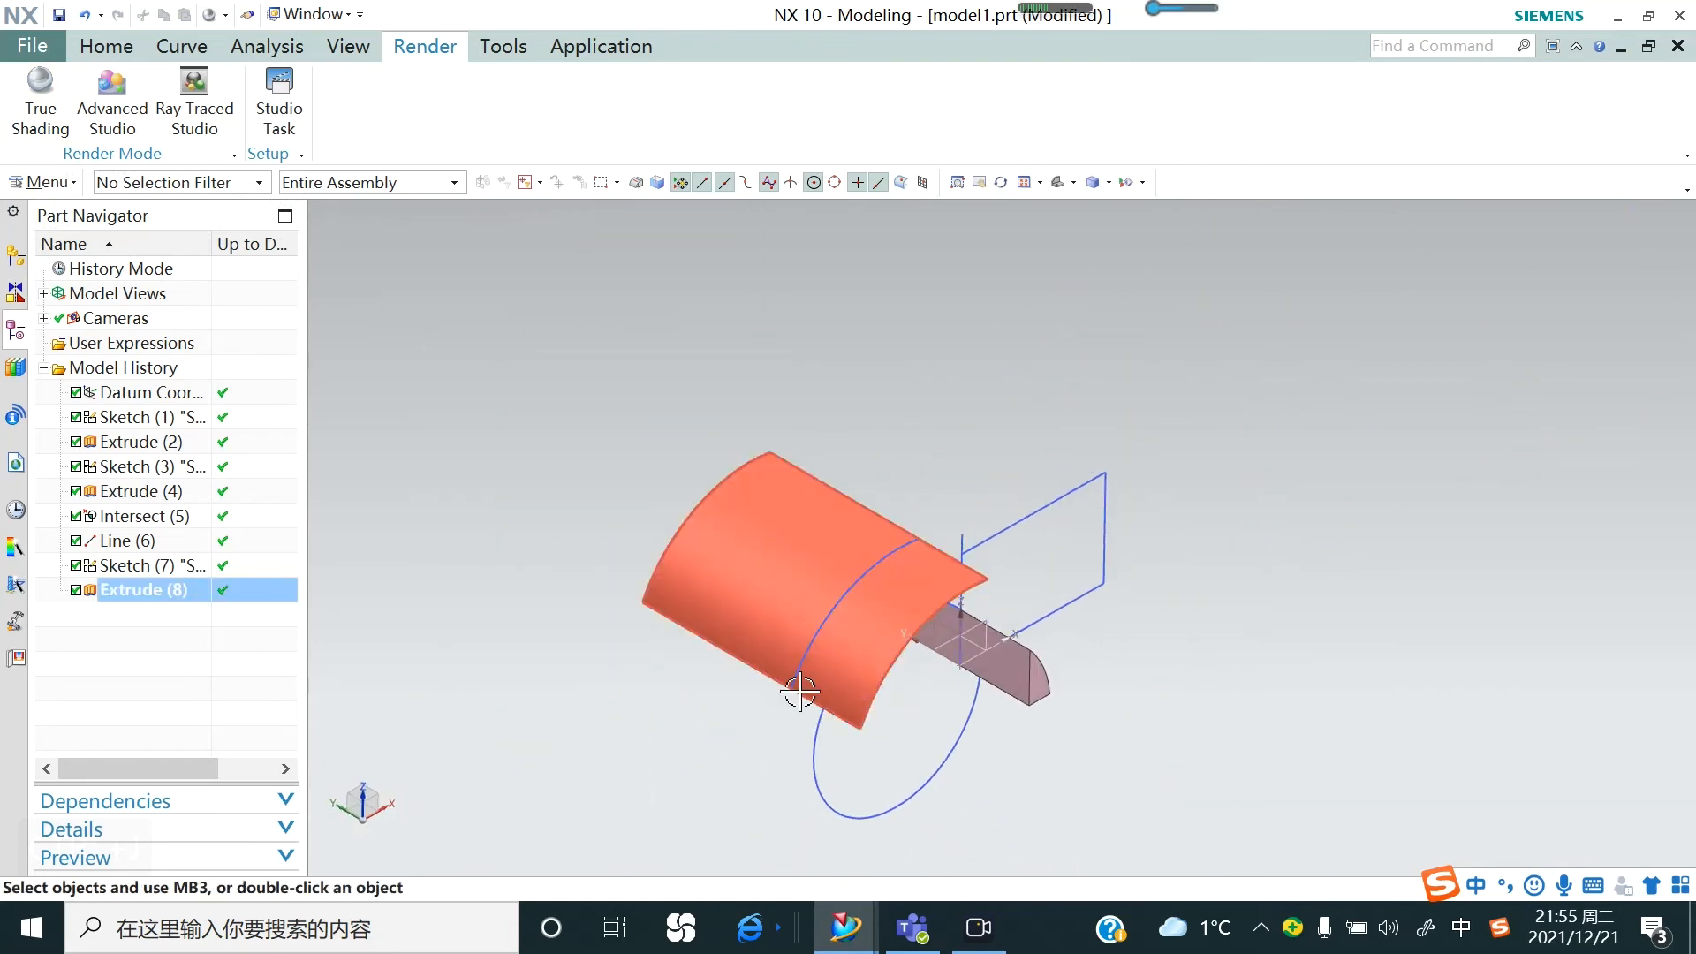
Start inserting a raster image and place it on the XZ plane of the datum coordinate system
left_click(106, 46)
middle_click_drag(936, 670, 901, 674)
scroll(901, 674, "down", 2)
scroll(905, 482, "up", 3)
middle_click_drag(814, 606, 707, 524)
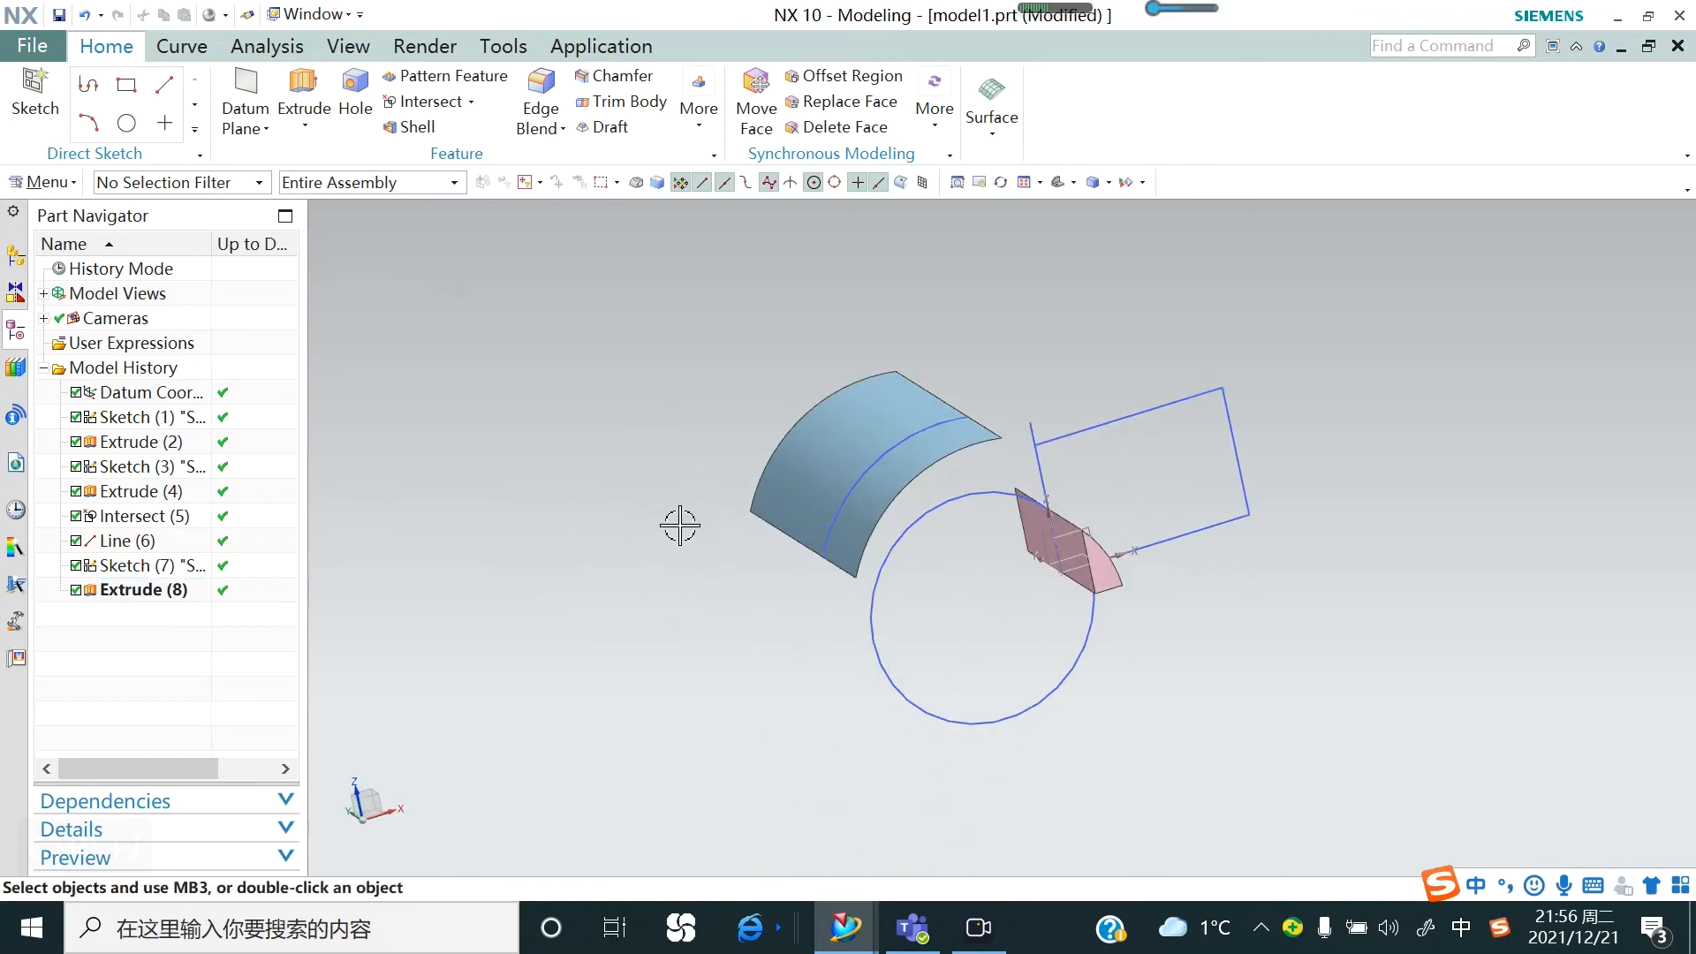
left_click(34, 183)
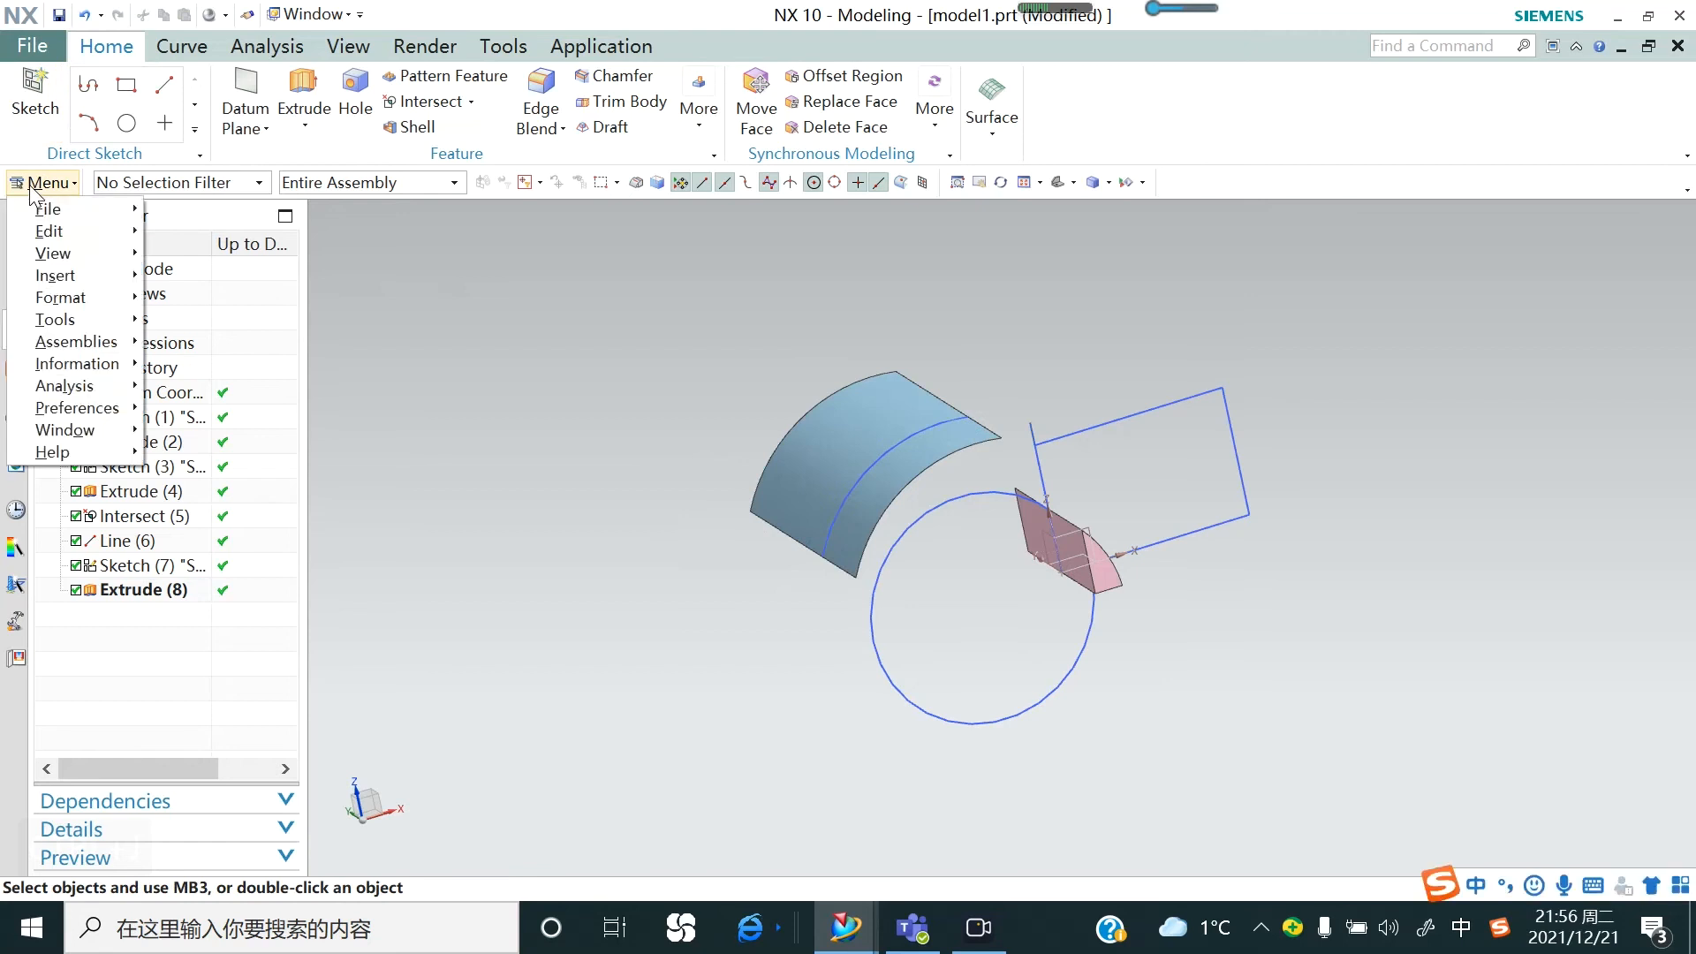
mouse_move(78, 277)
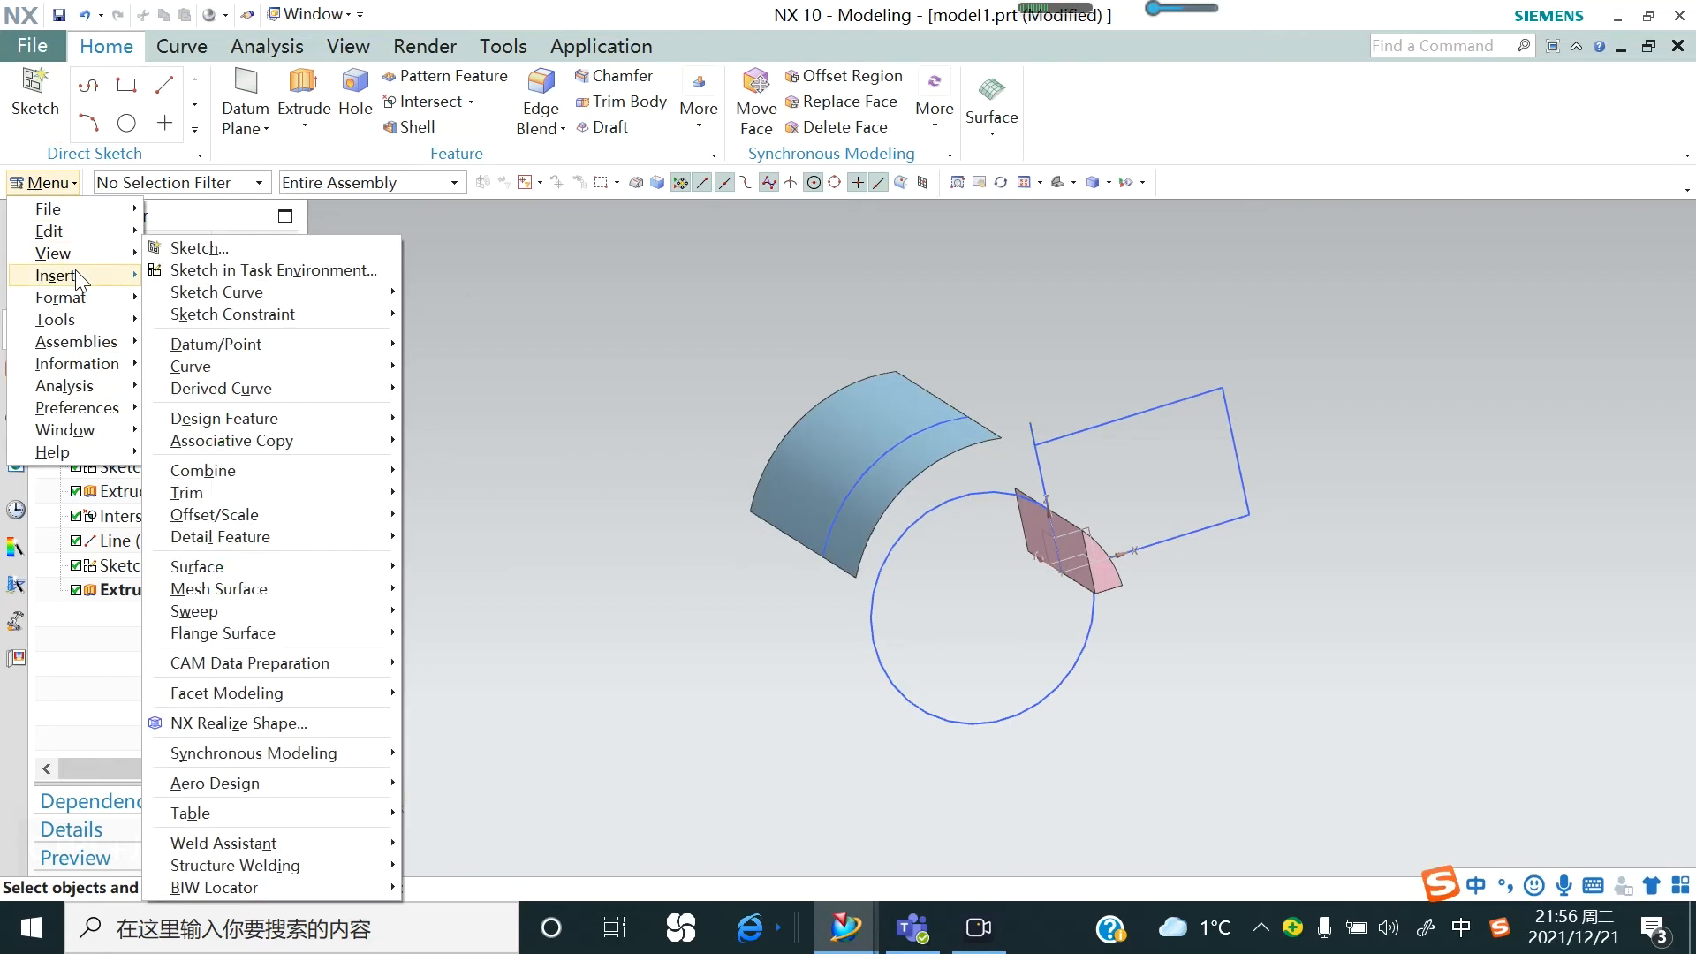
mouse_move(208, 346)
mouse_move(272, 345)
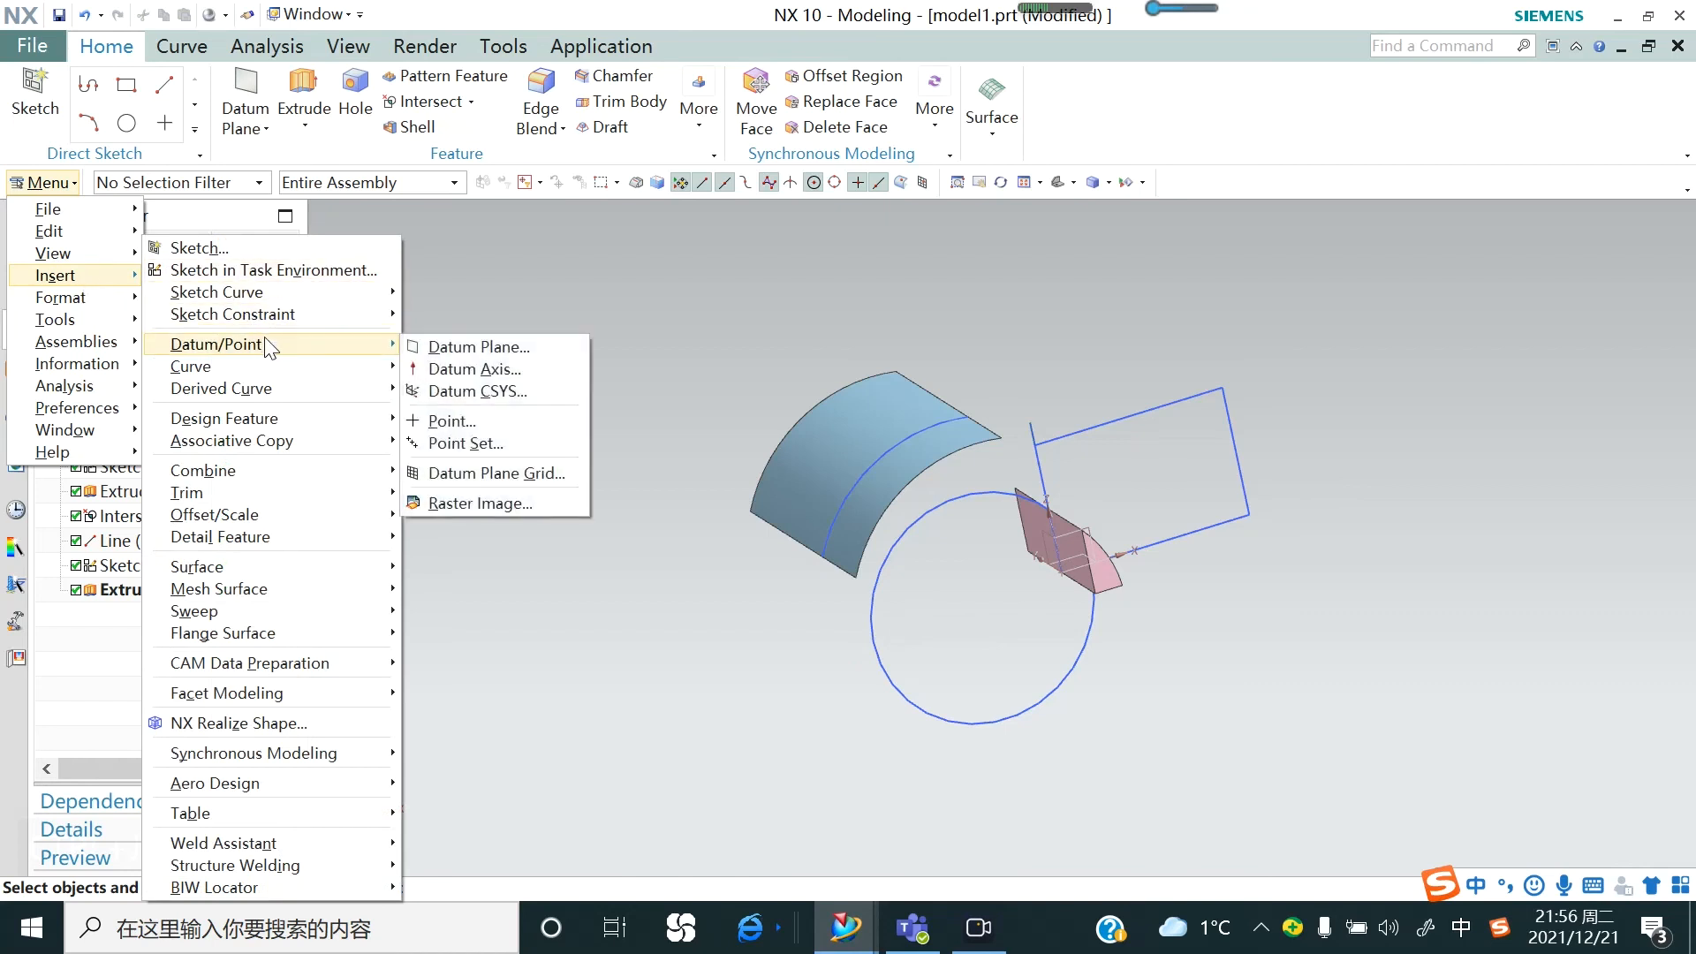
left_click(506, 505)
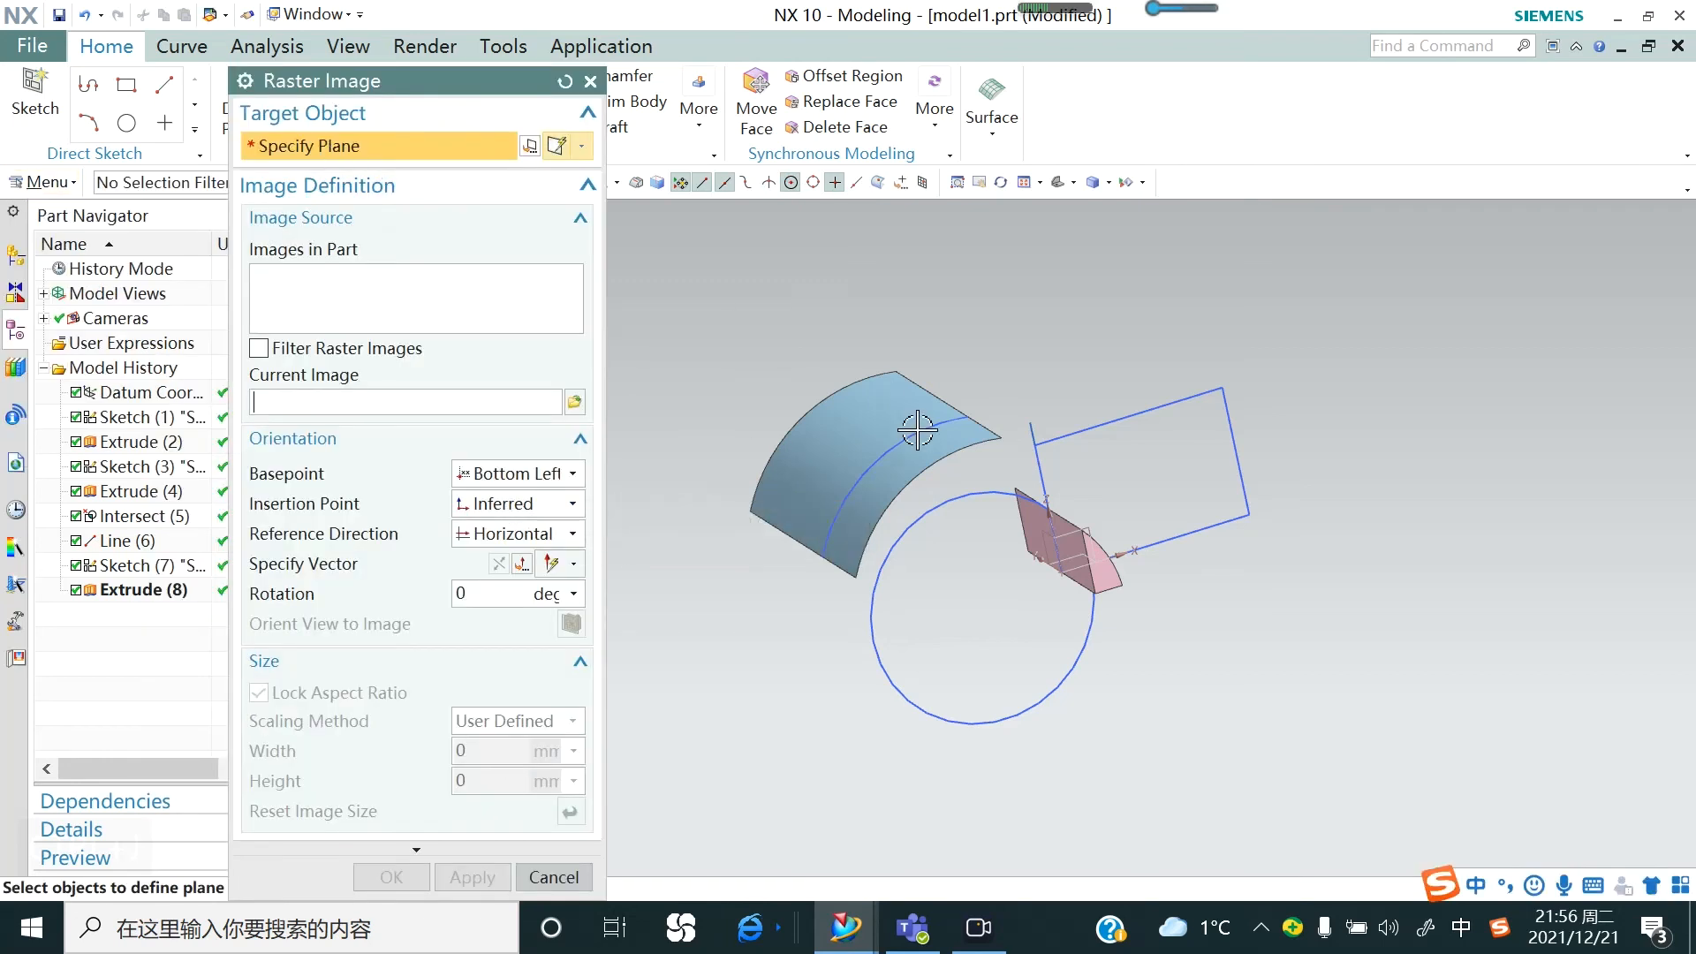
left_click(1091, 527)
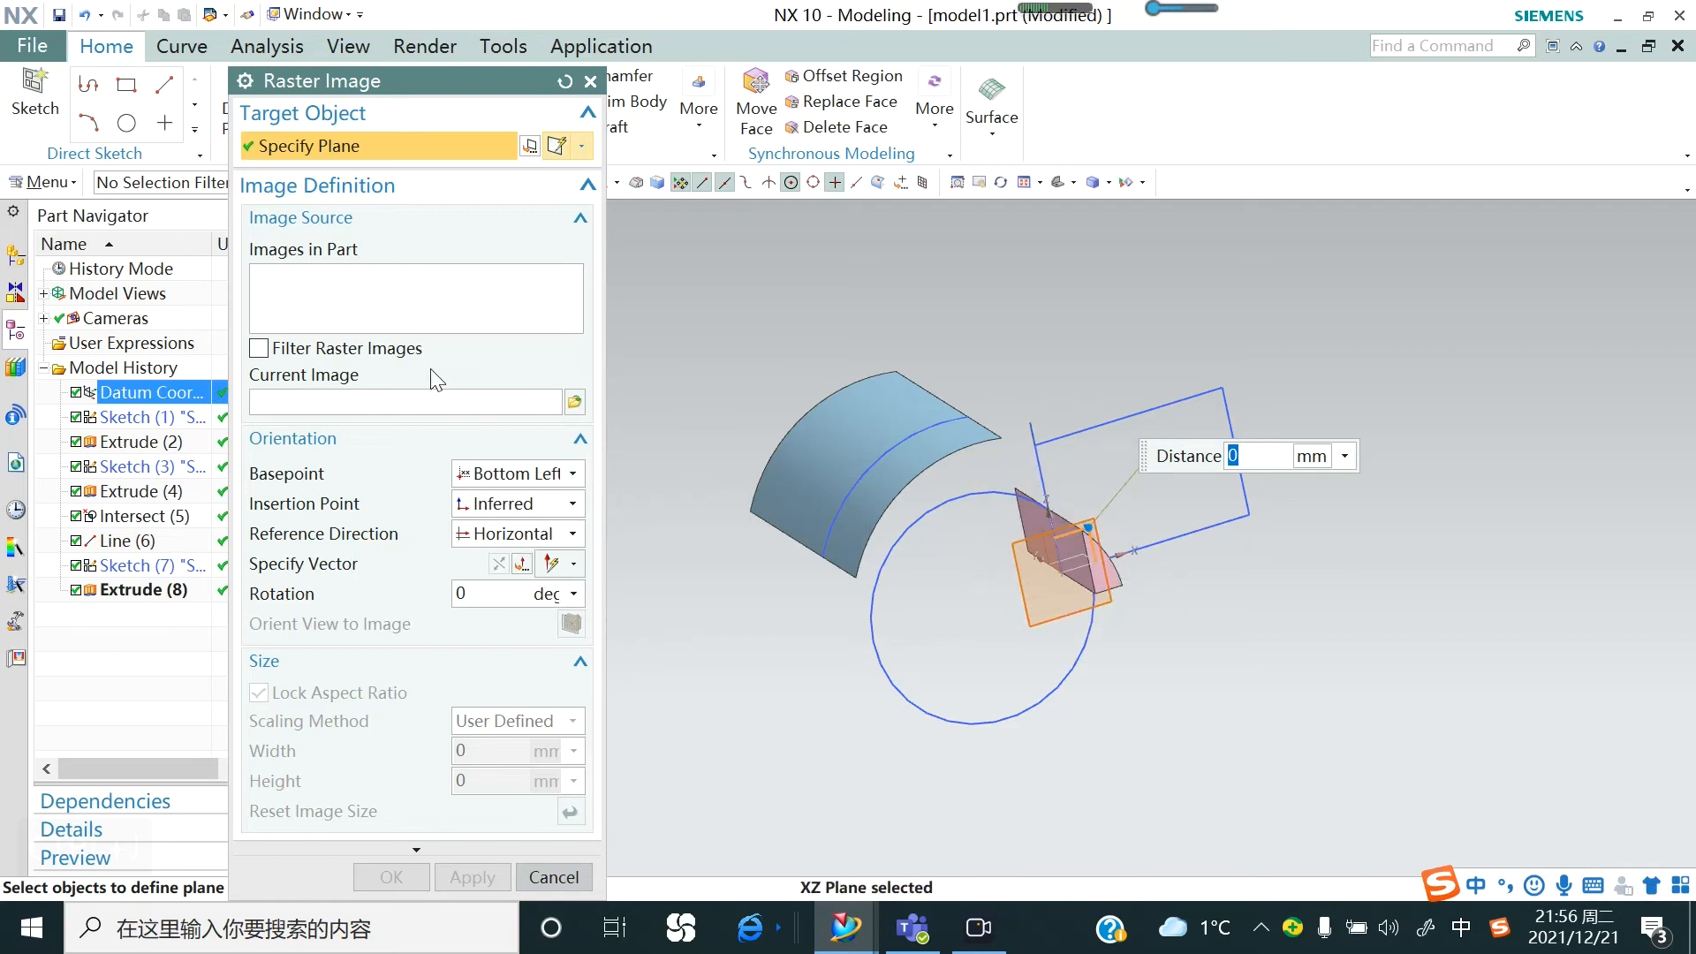
Load the JPEG file 捕获 from the Pictures folder as the raster image
left_click(574, 402)
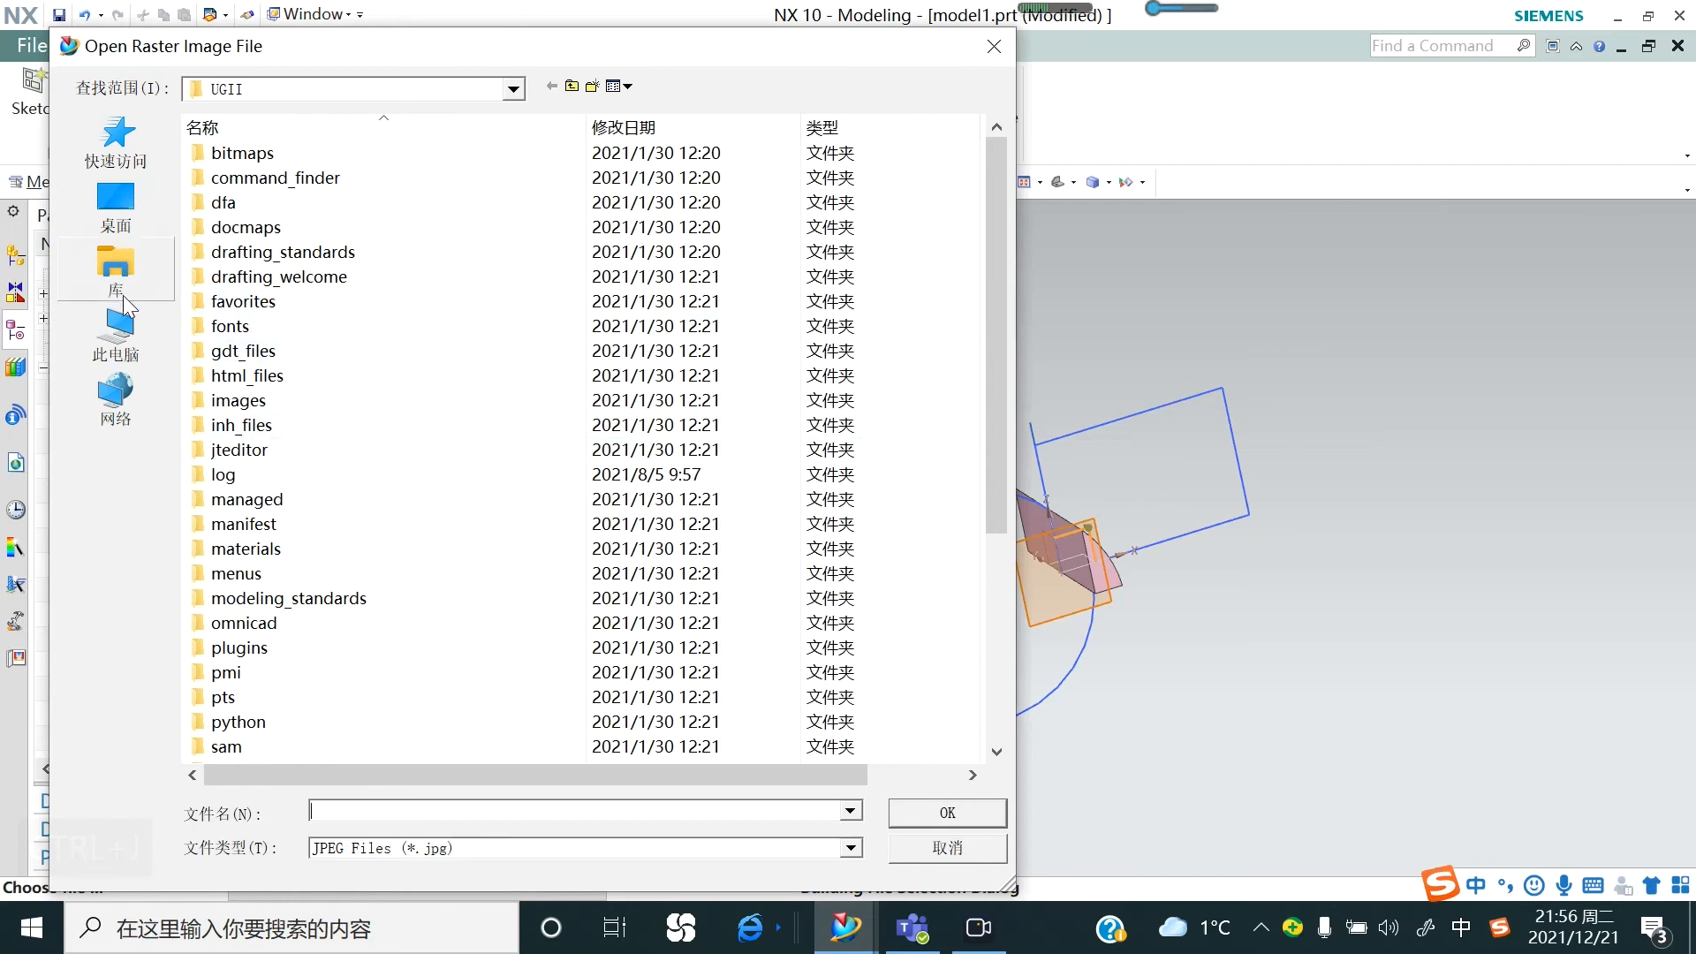
left_click(131, 331)
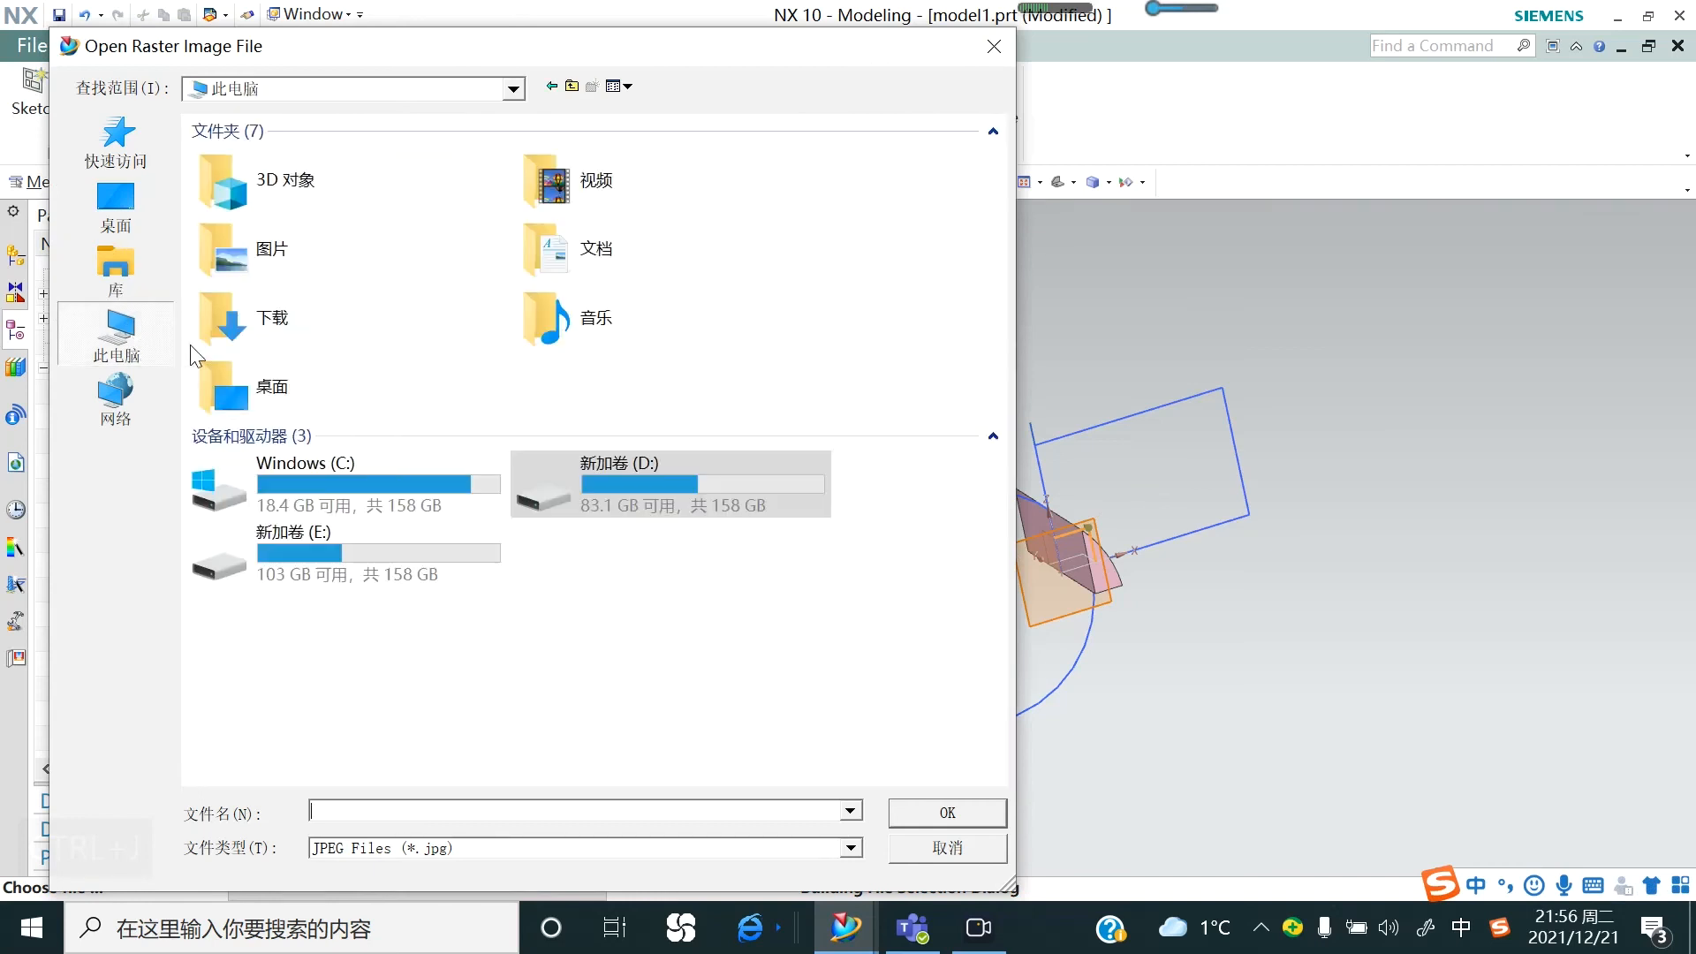
double_click(293, 258)
scroll(587, 515, "down", 10)
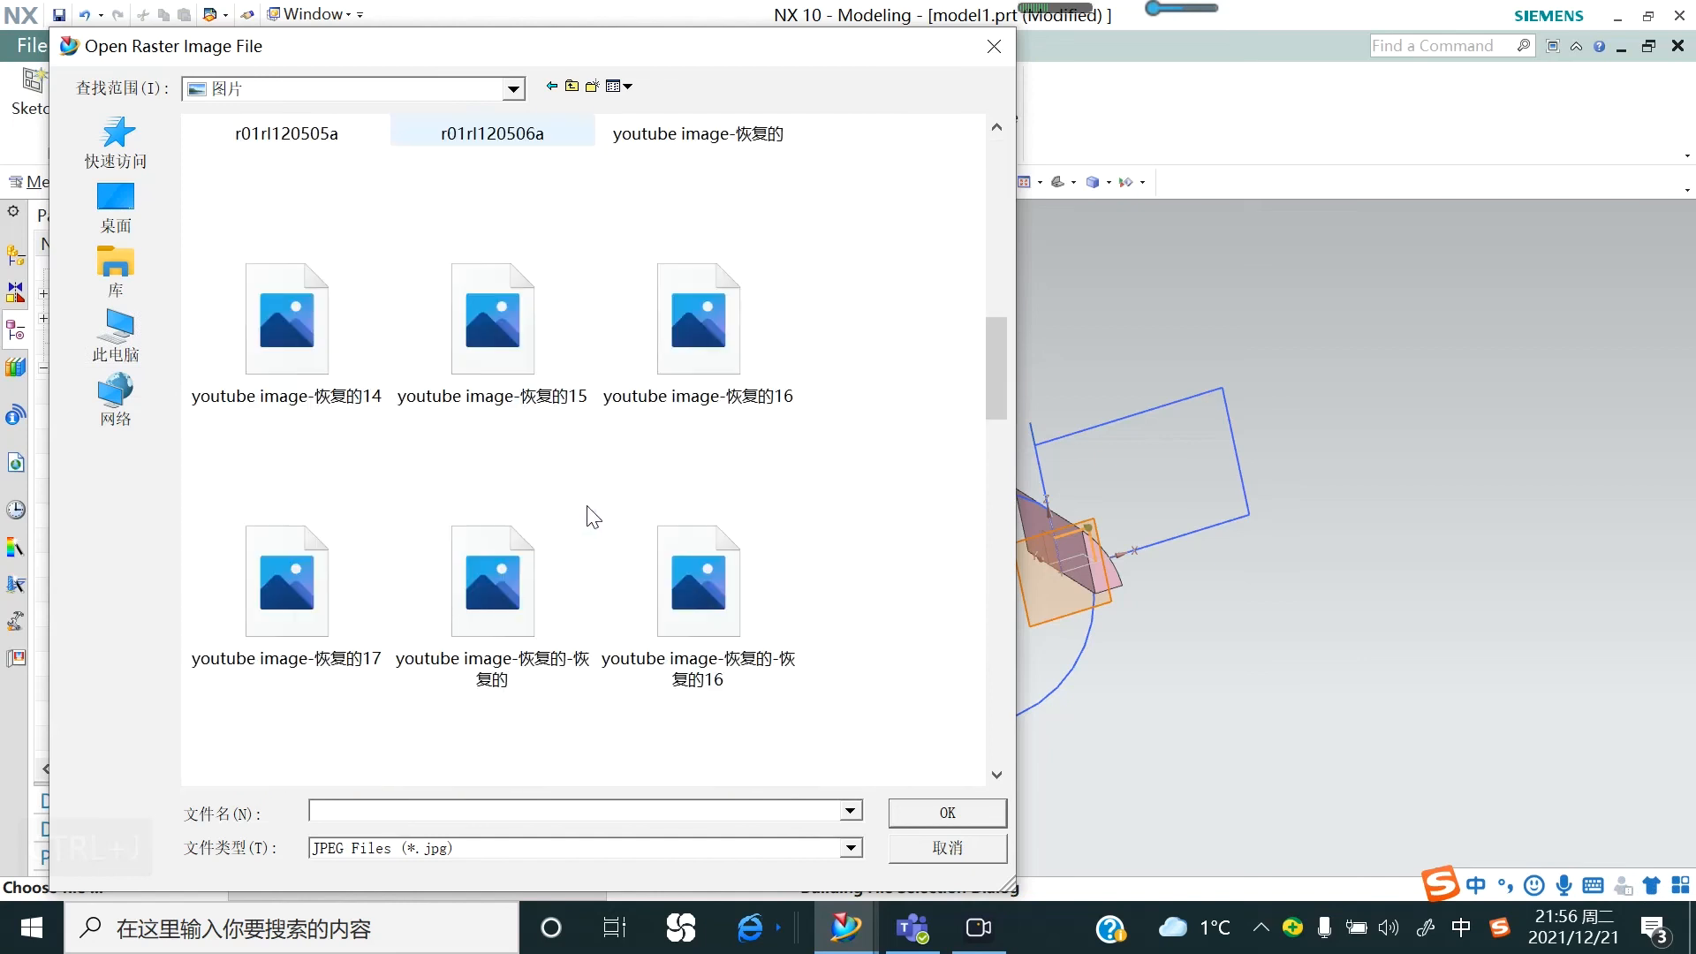
left_click(484, 449)
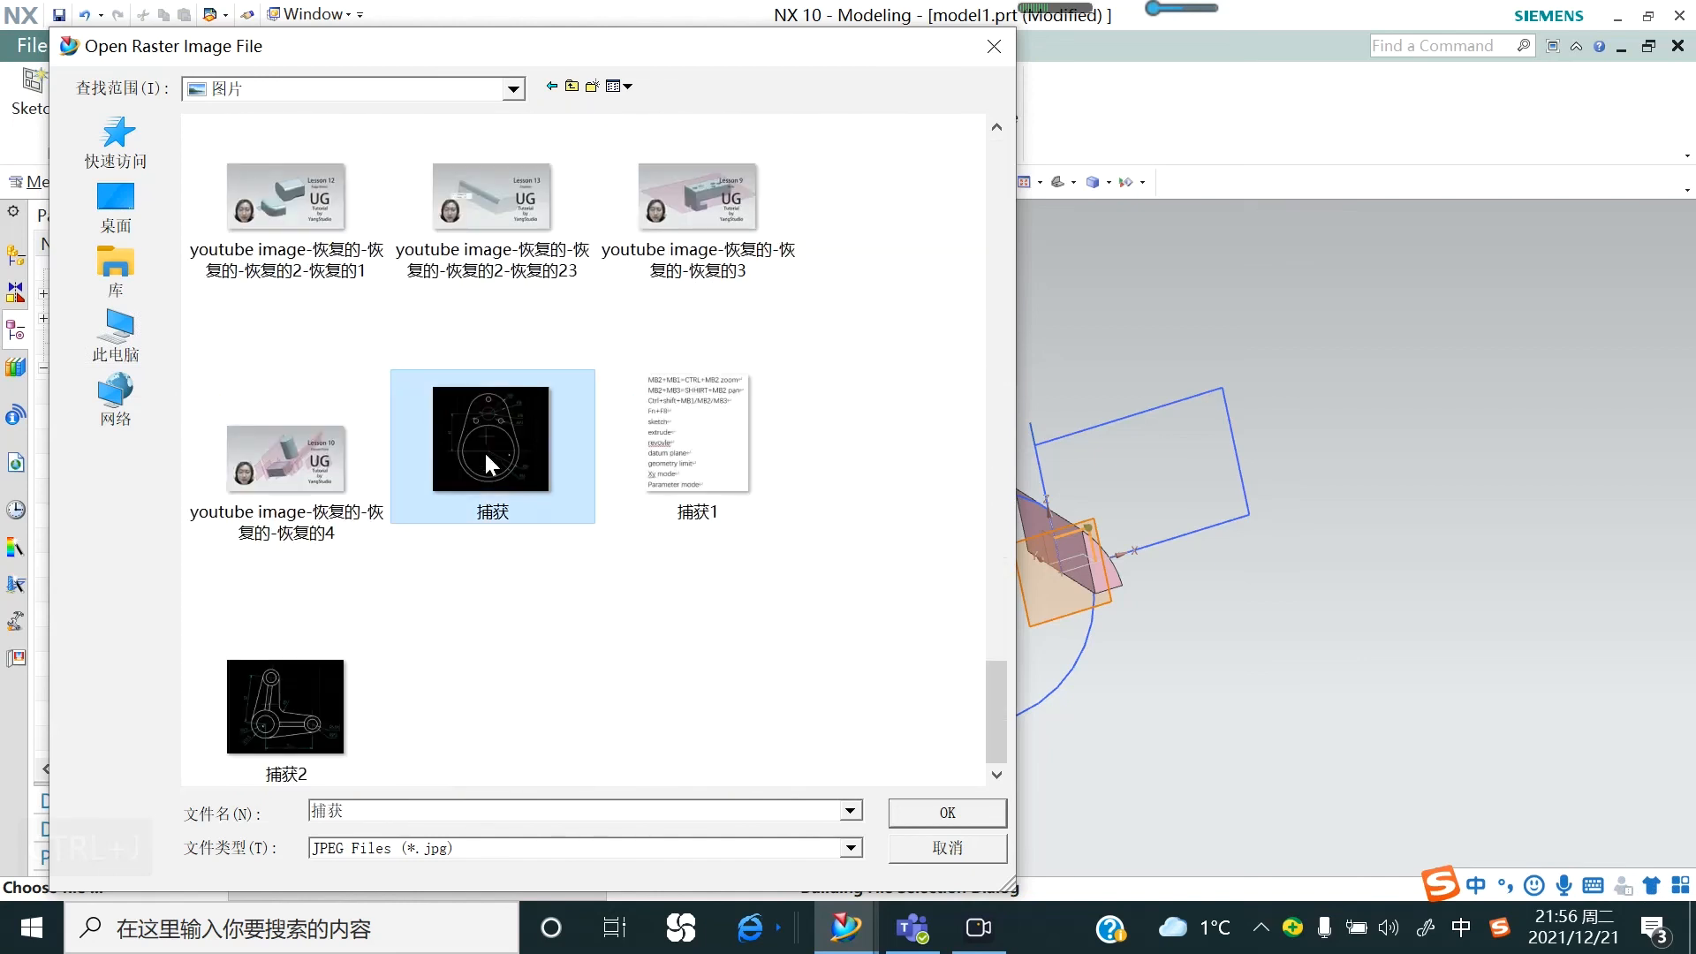
left_click(922, 822)
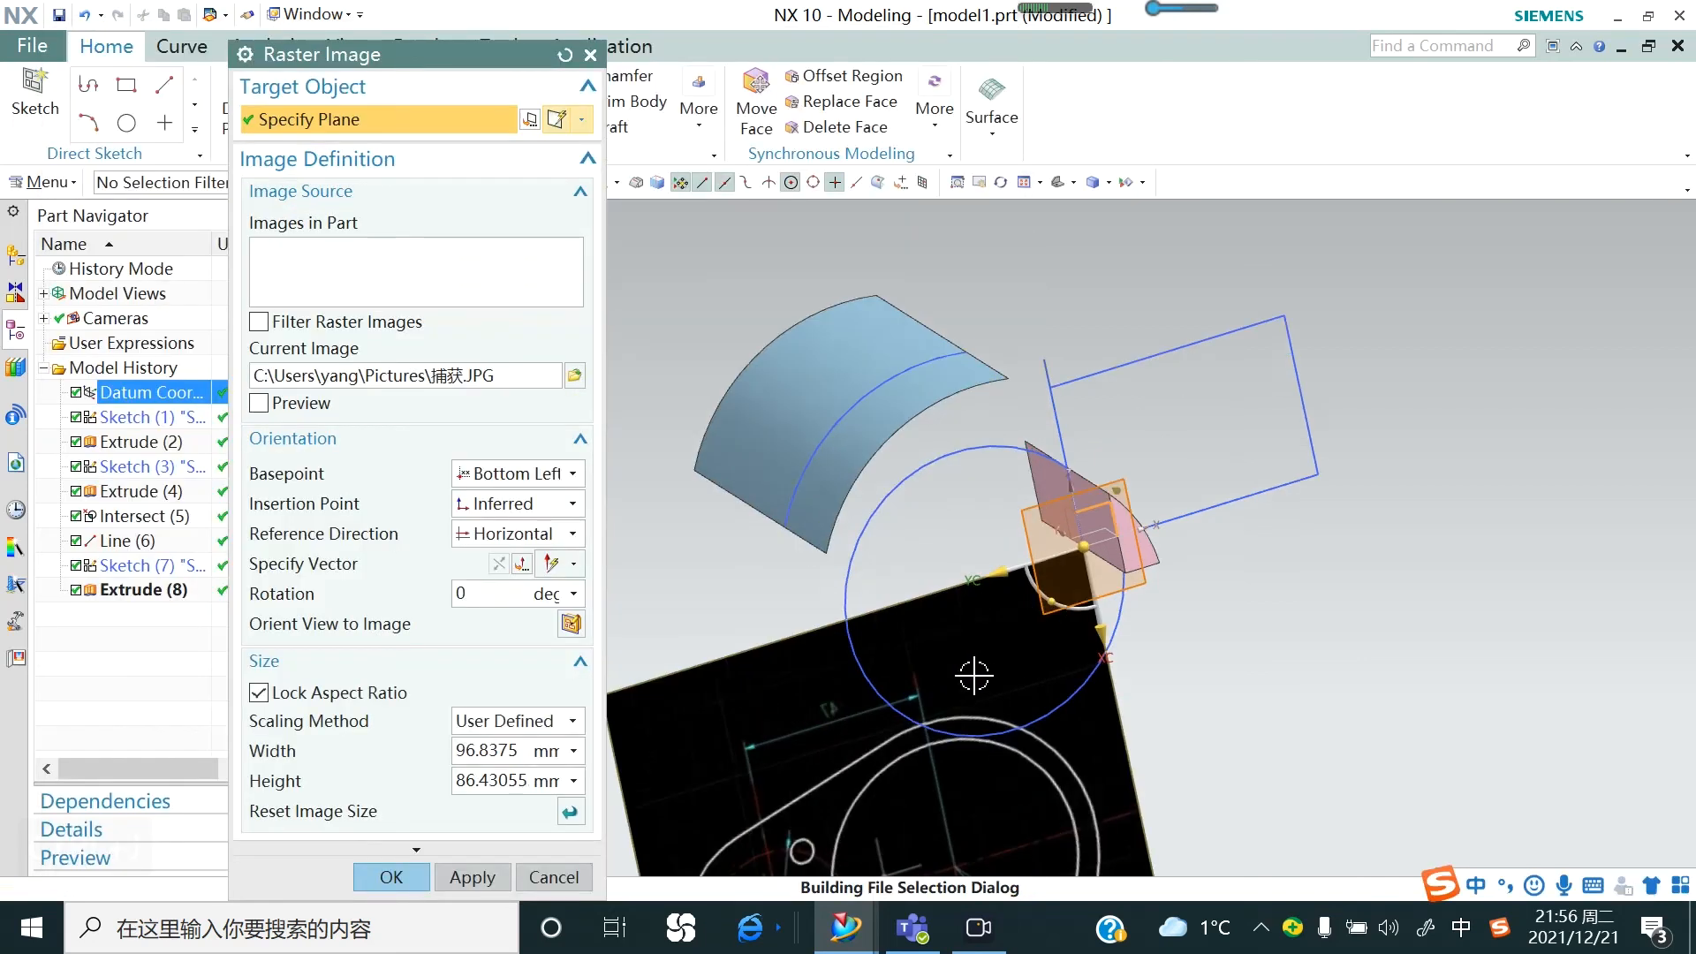
Shrink the raster image to about 85.8 by 76.6 mm and shift its insertion point to about XC -58.88, YC 0
scroll(972, 680, "down", 3)
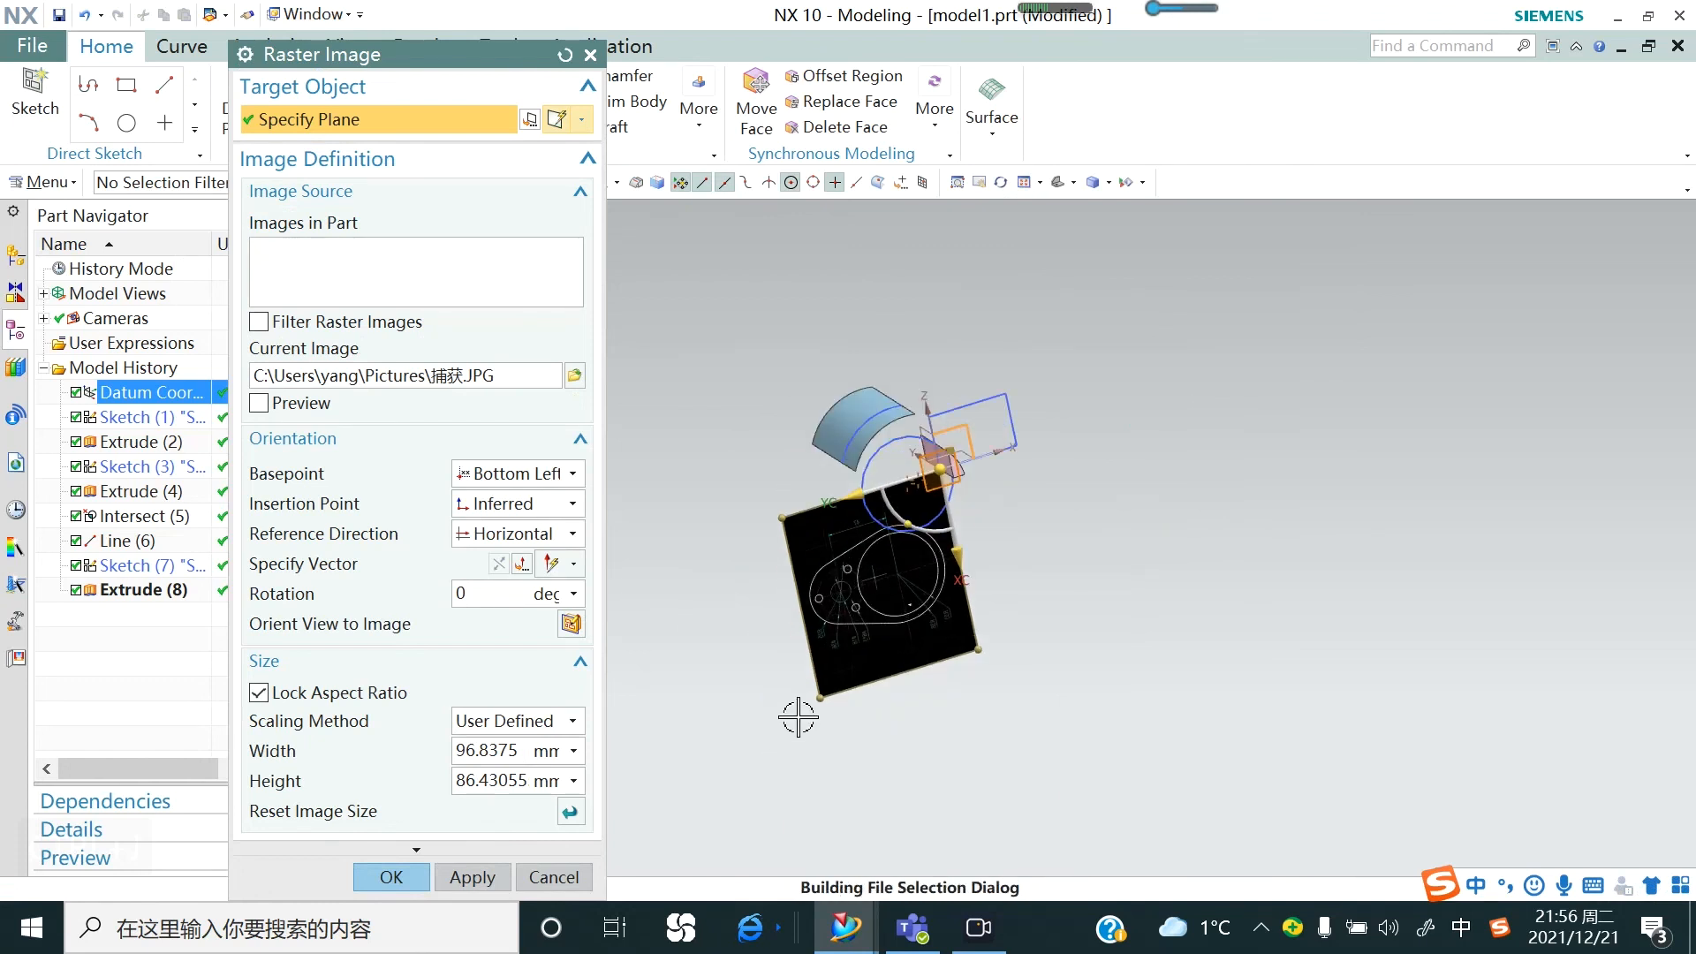
mouse_move(825, 675)
left_mouse_down()
mouse_move(844, 609)
mouse_move(786, 742)
mouse_move(834, 671)
left_mouse_up()
left_click_drag(927, 488, 834, 513)
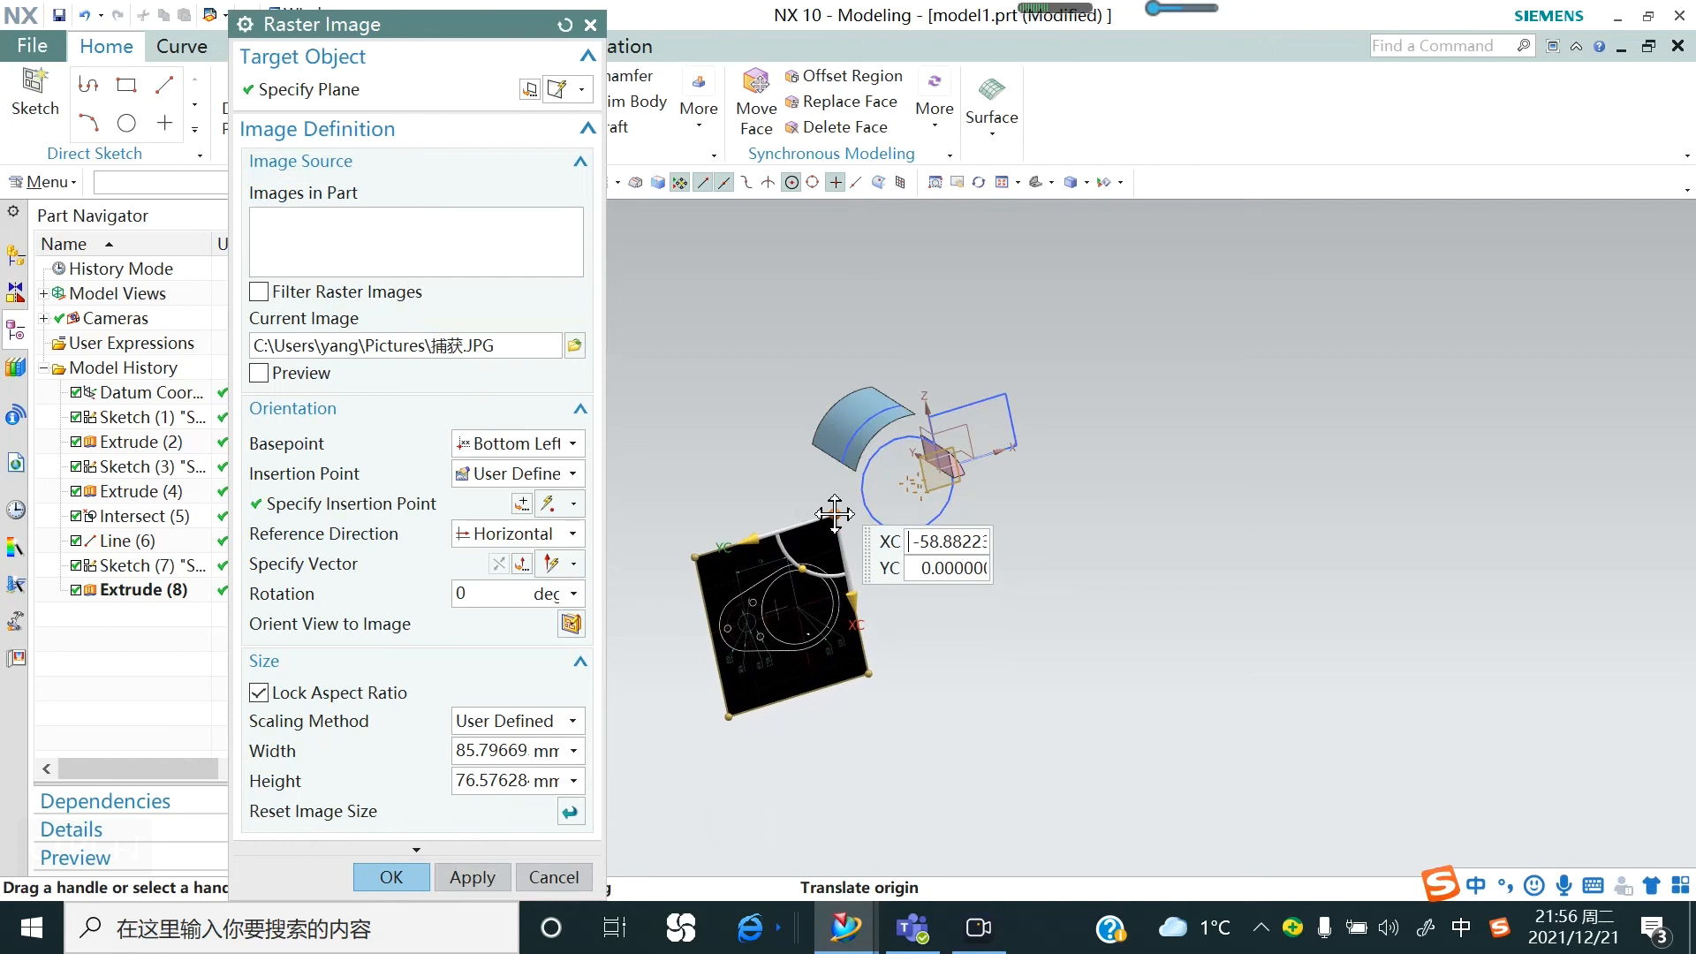
left_click_drag(835, 513, 835, 513)
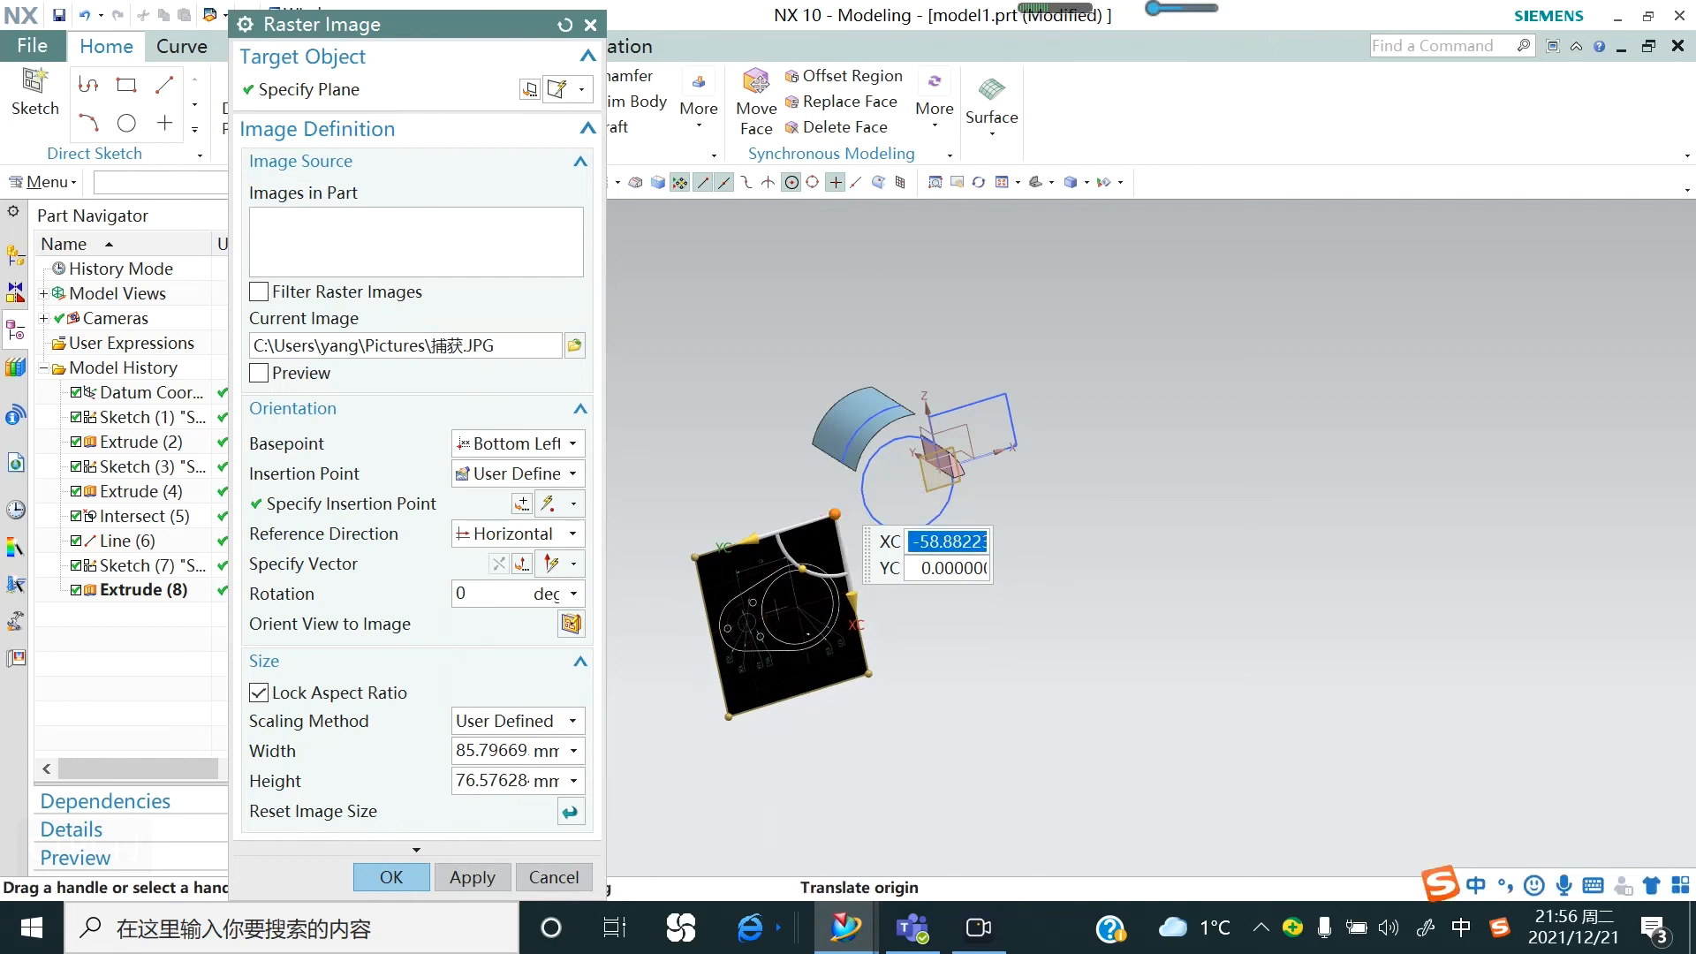
Try rotating the raster image by 30 degrees, then discard the raster image without creating it
left_click(479, 593)
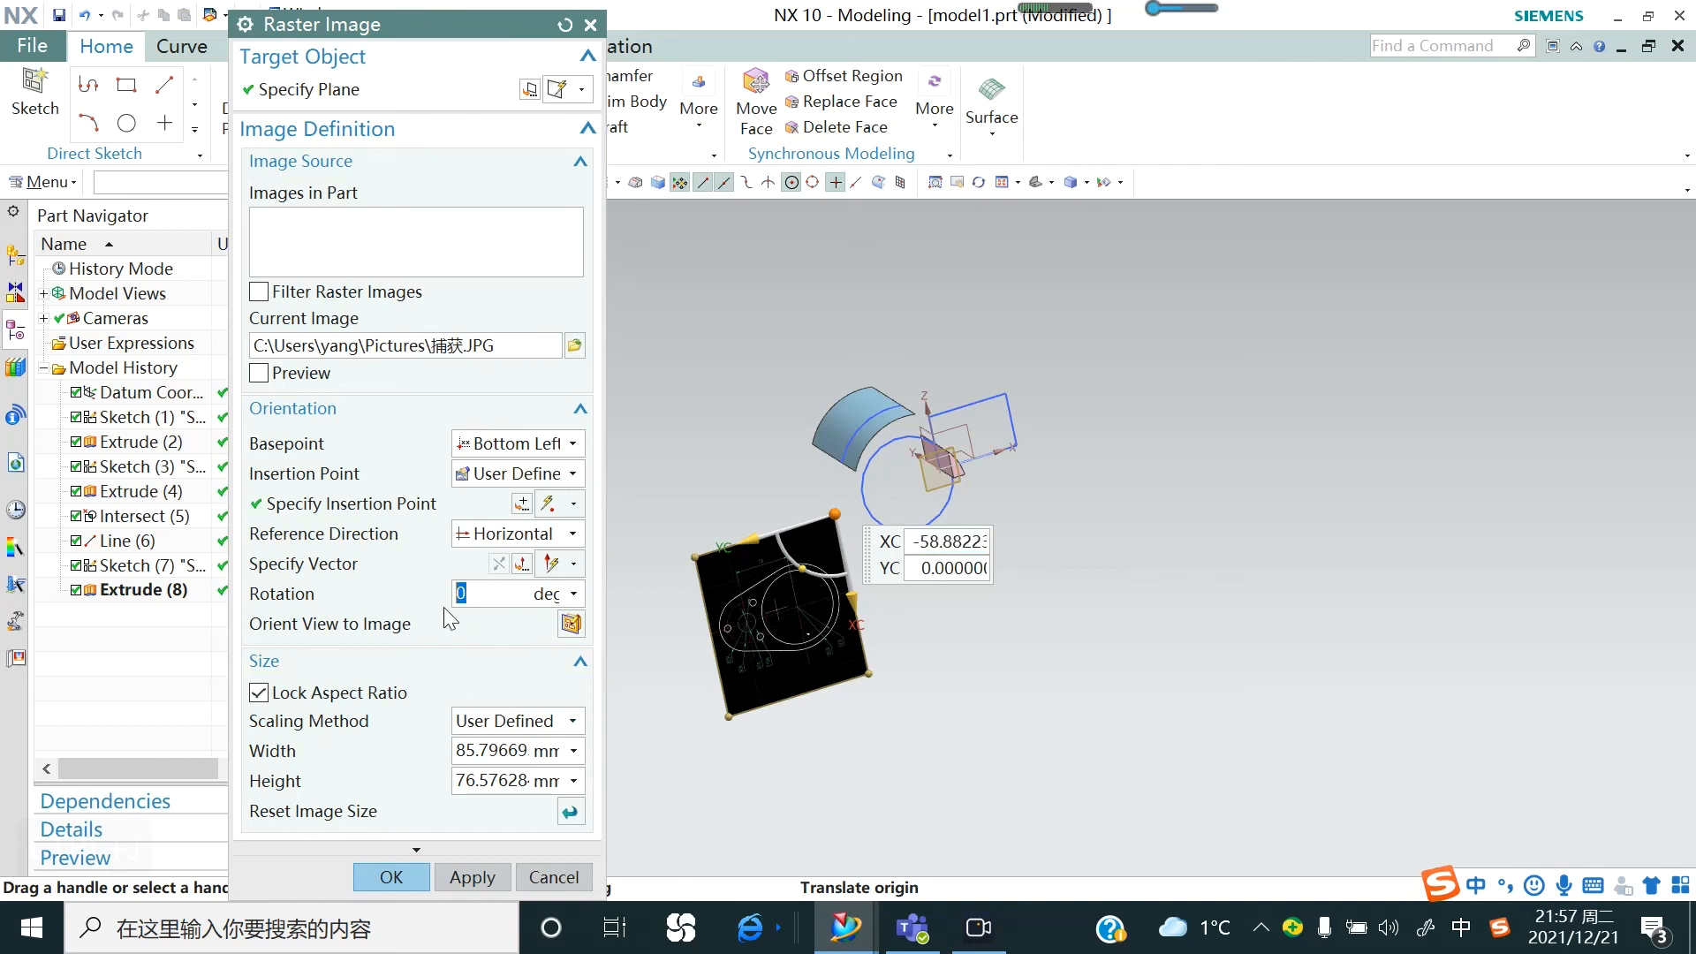
type("30")
key("Return")
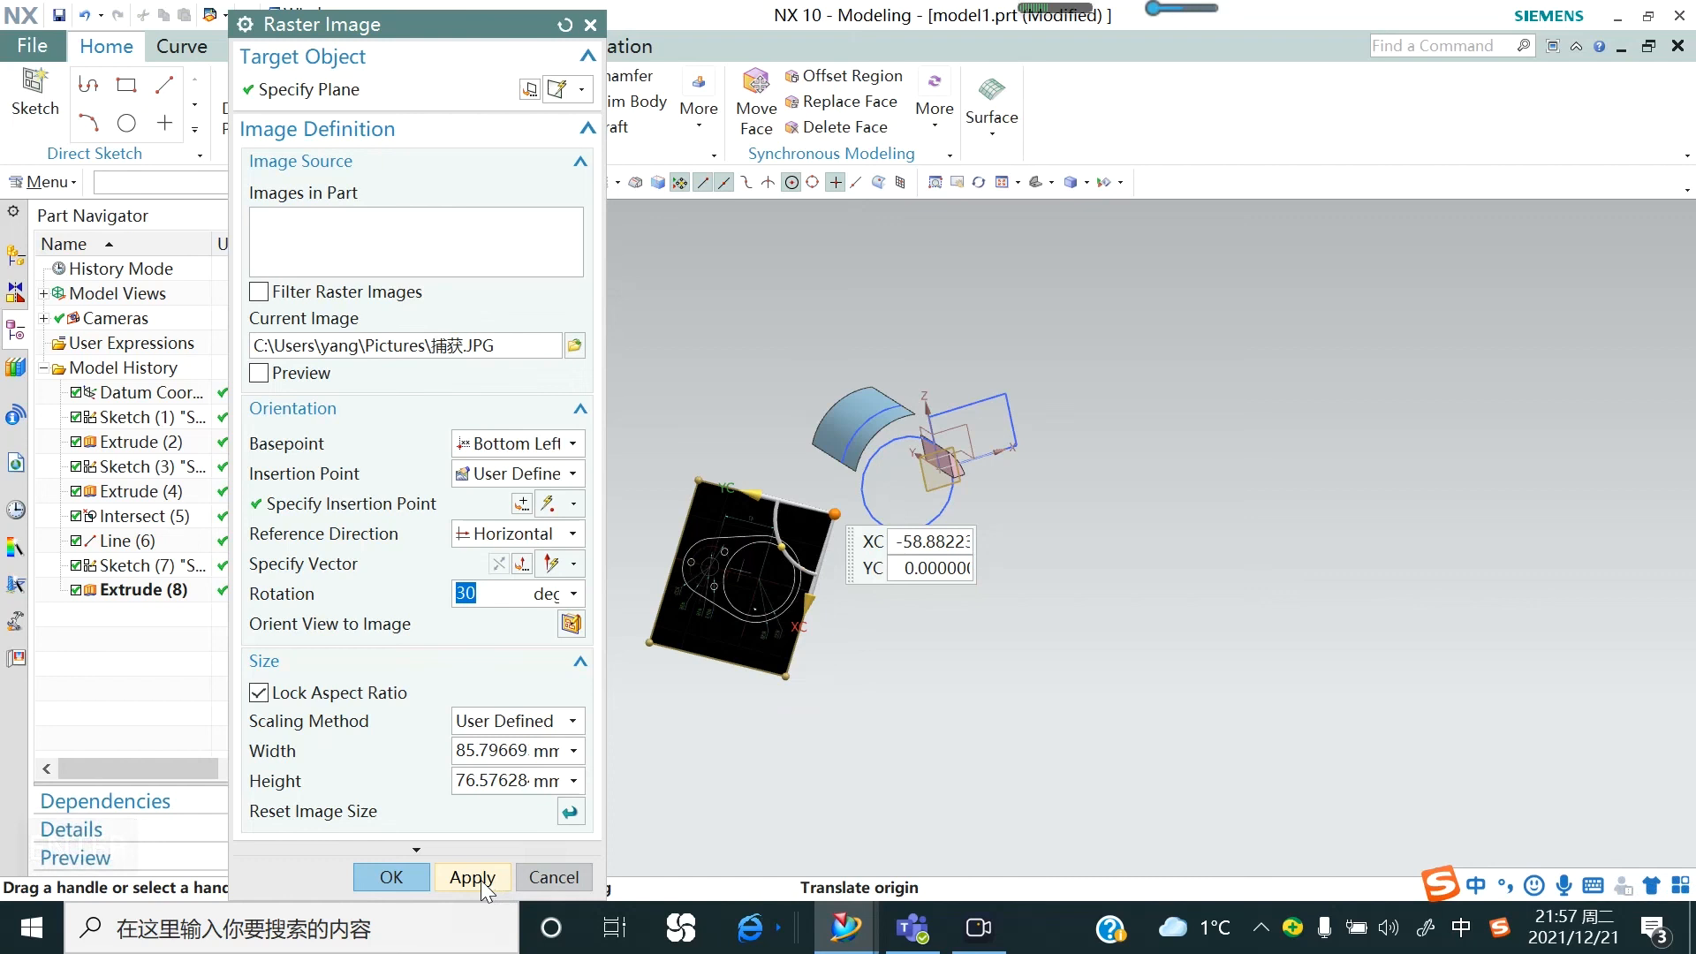
left_click(538, 882)
scroll(875, 424, "down", 5)
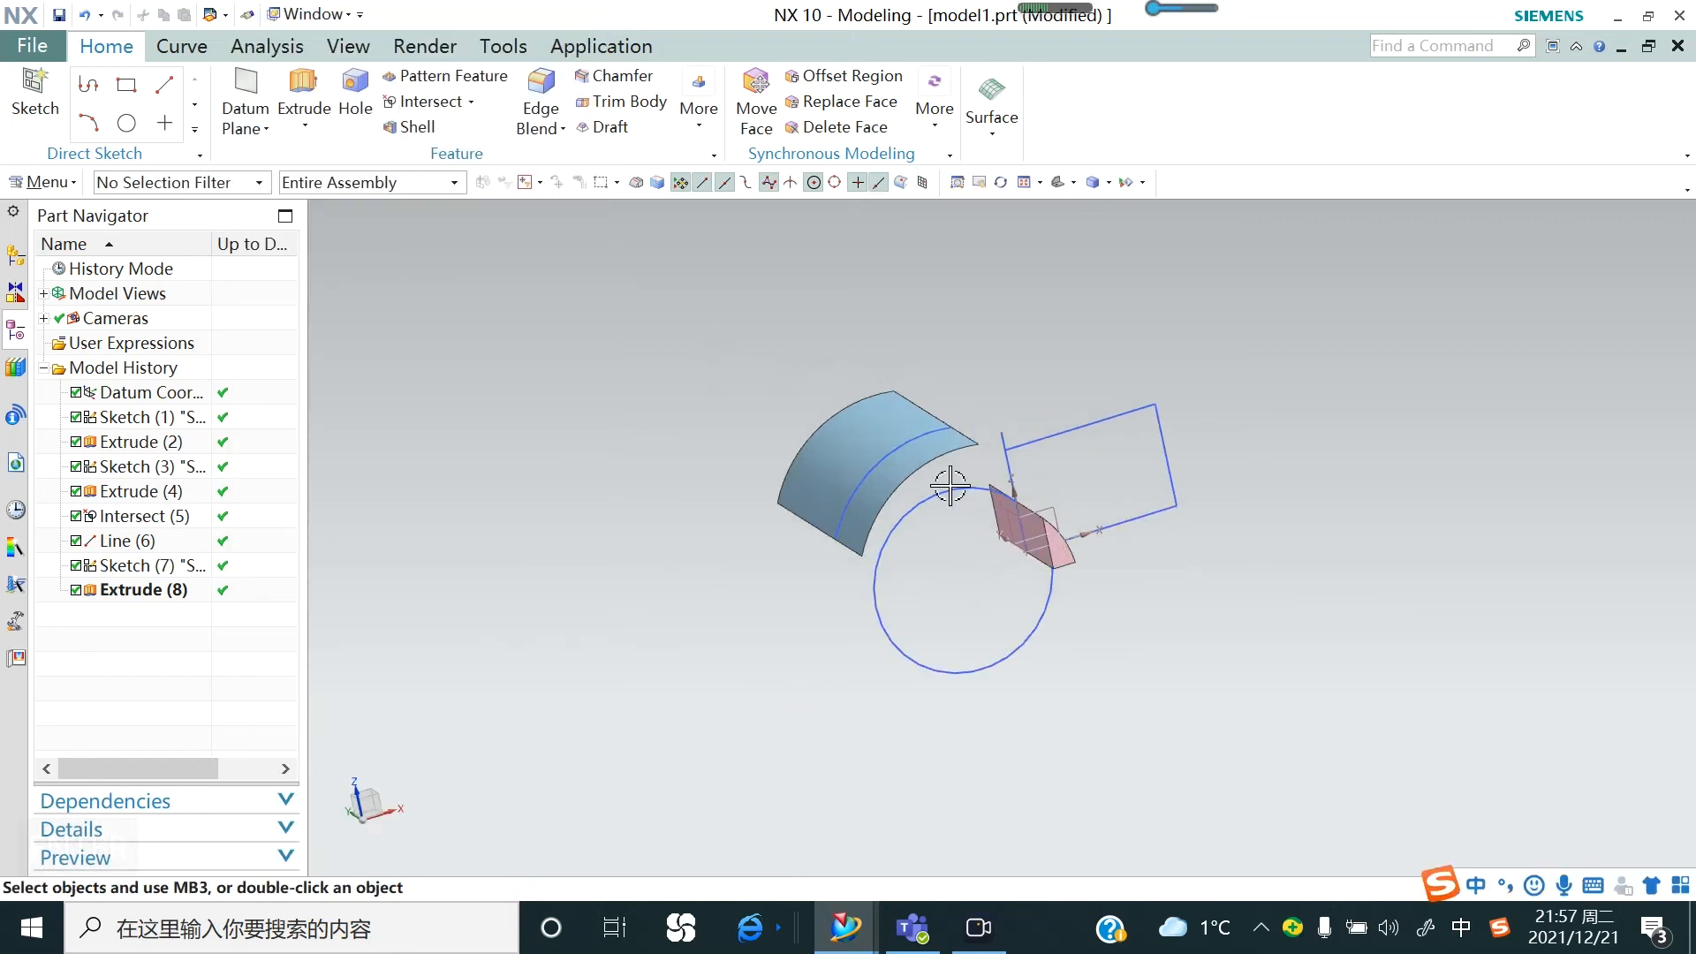